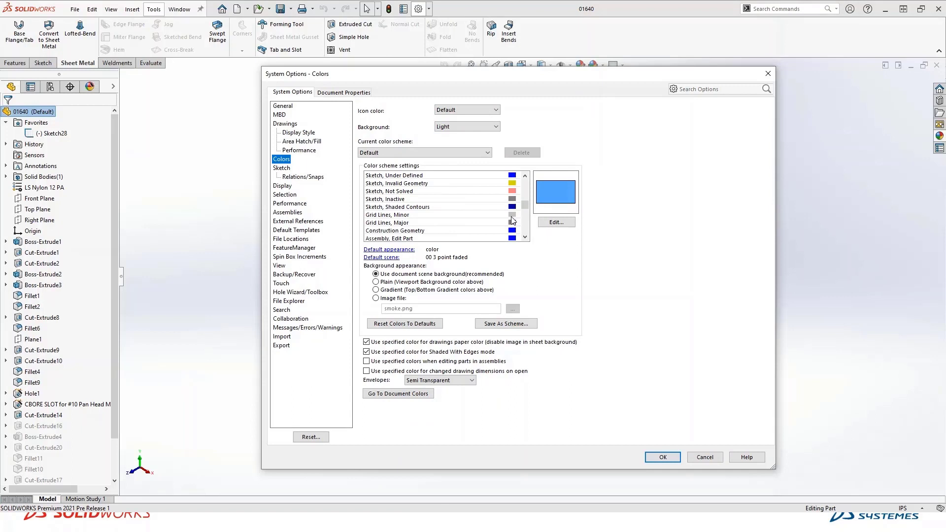
# Change the 'Sketch, Inactive' system color to bright green and apply the options
pyautogui.click(403, 185)
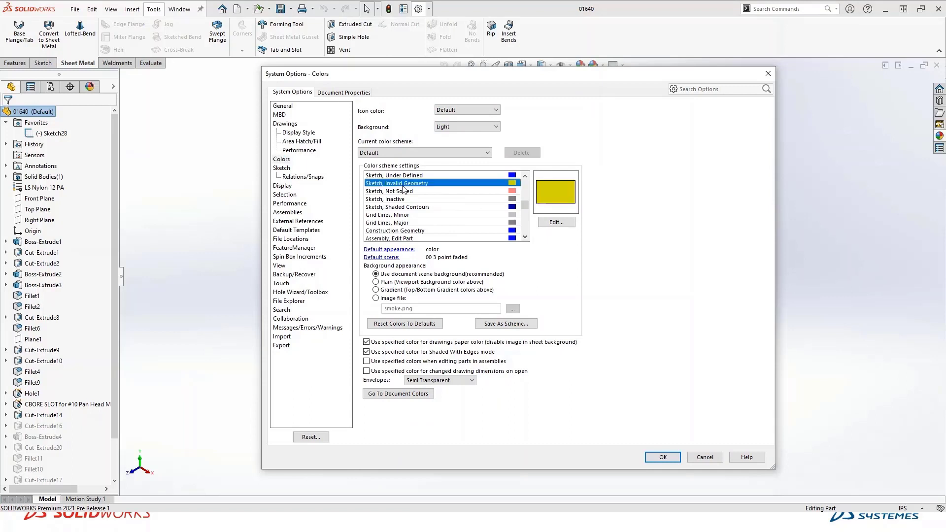
pyautogui.click(402, 199)
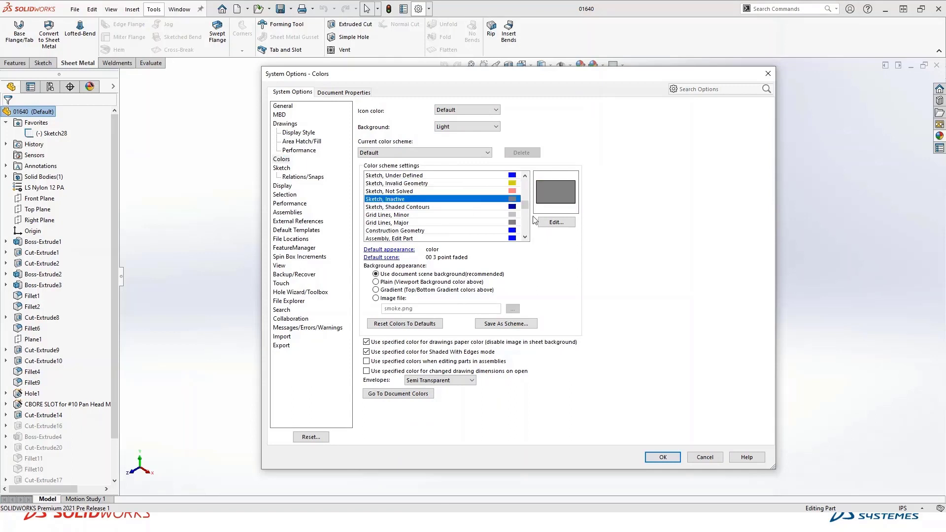
pyautogui.click(552, 222)
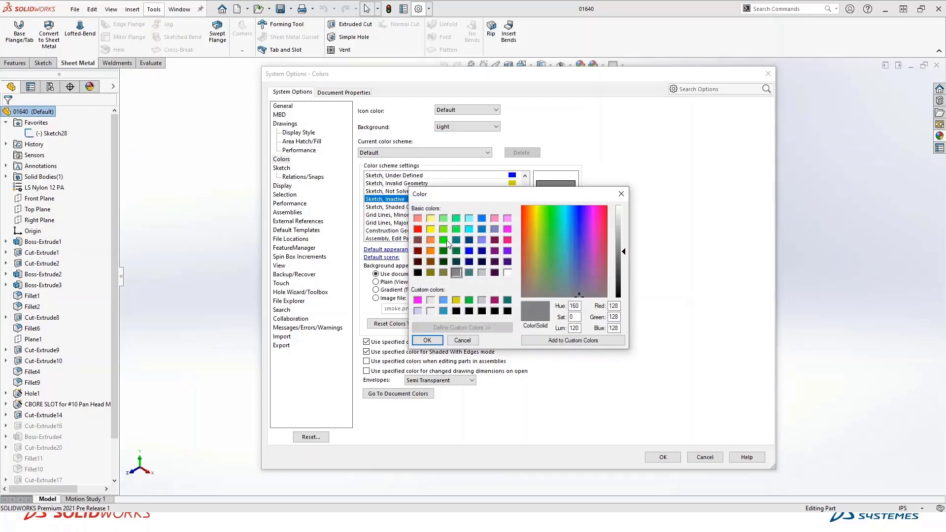
pyautogui.click(443, 240)
pyautogui.click(427, 340)
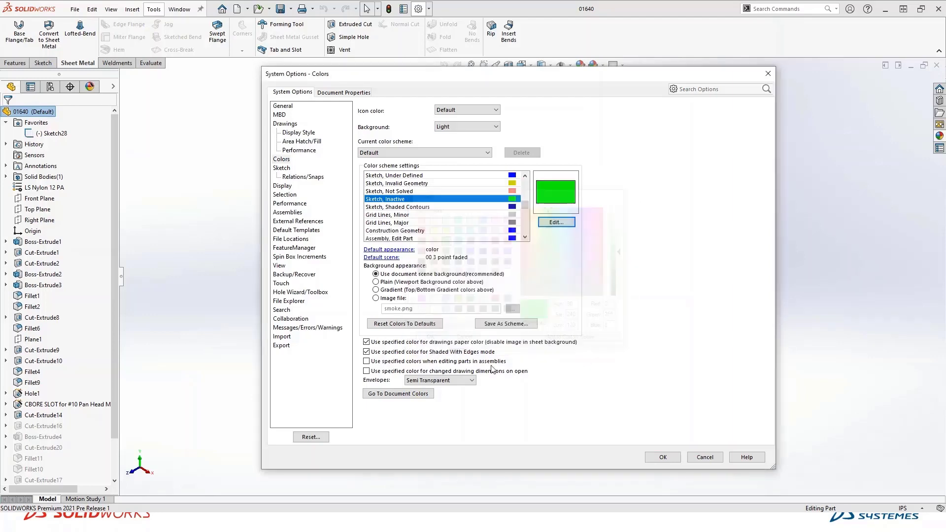
pyautogui.click(662, 457)
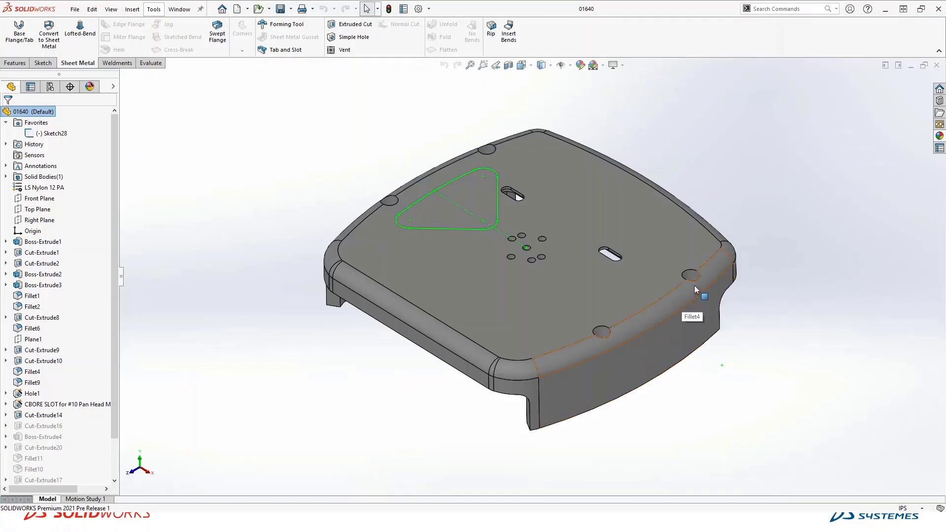
# Collapse the CommandManager and customize the quick access tools to show in the CommandManager
pyautogui.click(939, 52)
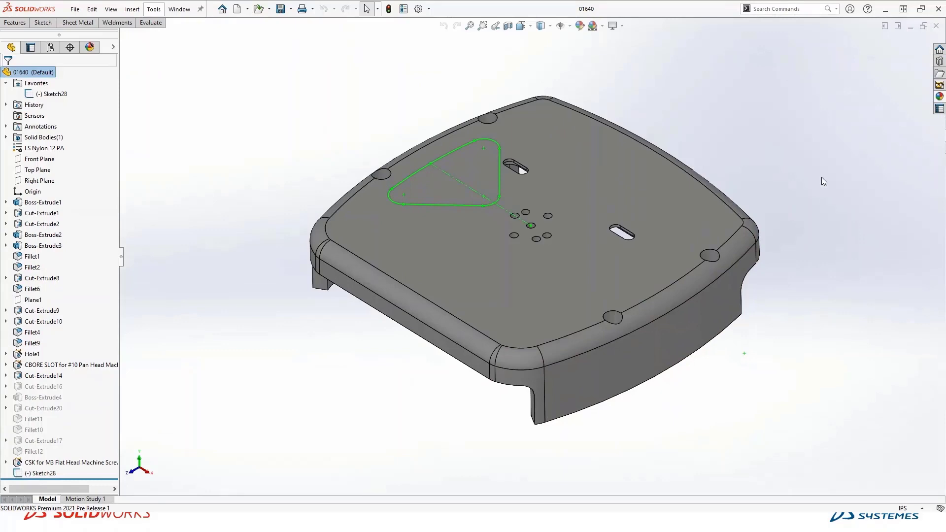
pyautogui.rightClick(541, 8)
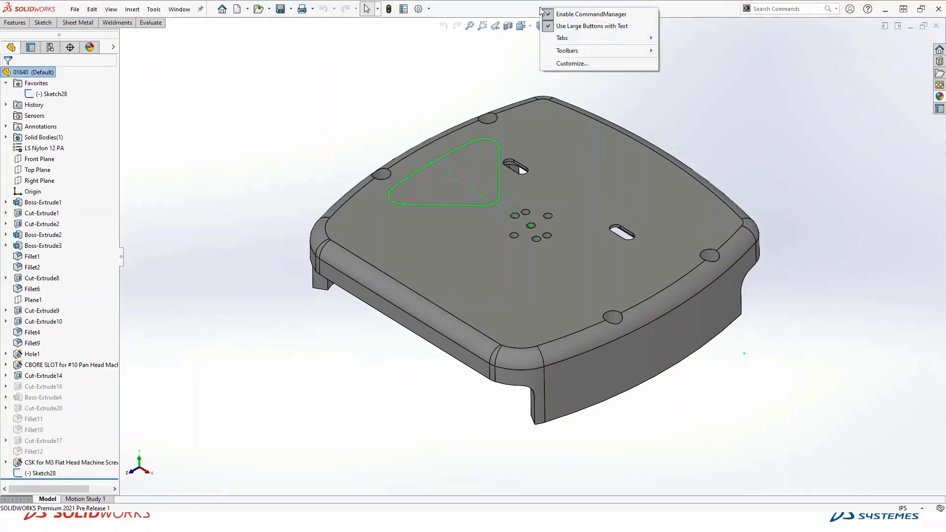
pyautogui.click(574, 63)
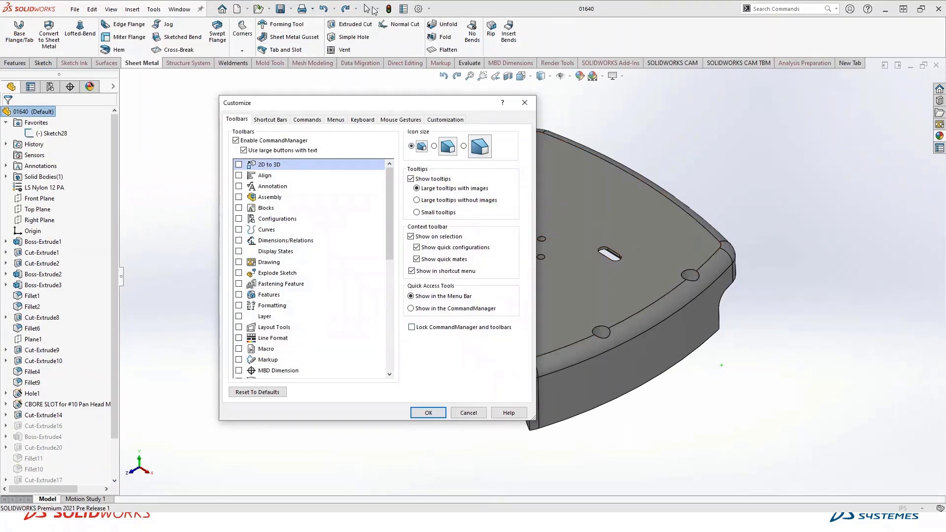
pyautogui.click(411, 308)
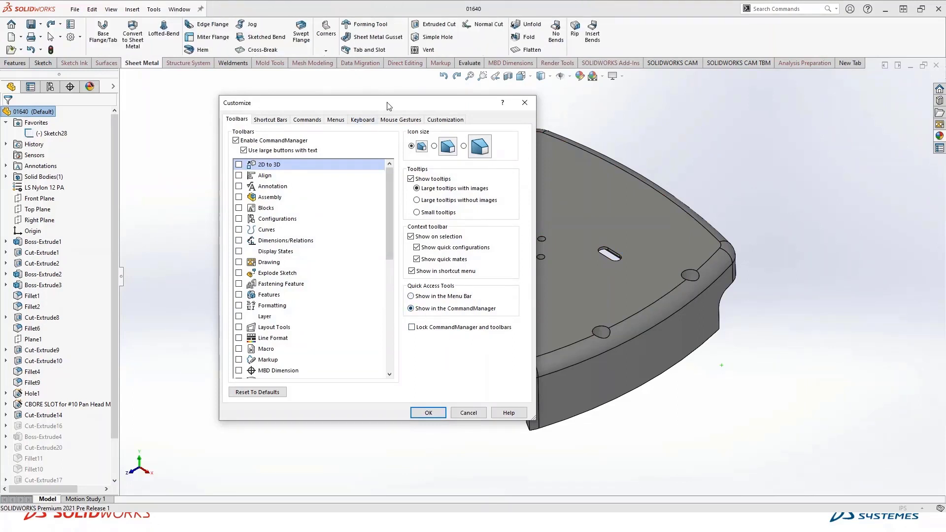
pyautogui.moveTo(388, 106); pyautogui.dragTo(305, 98)
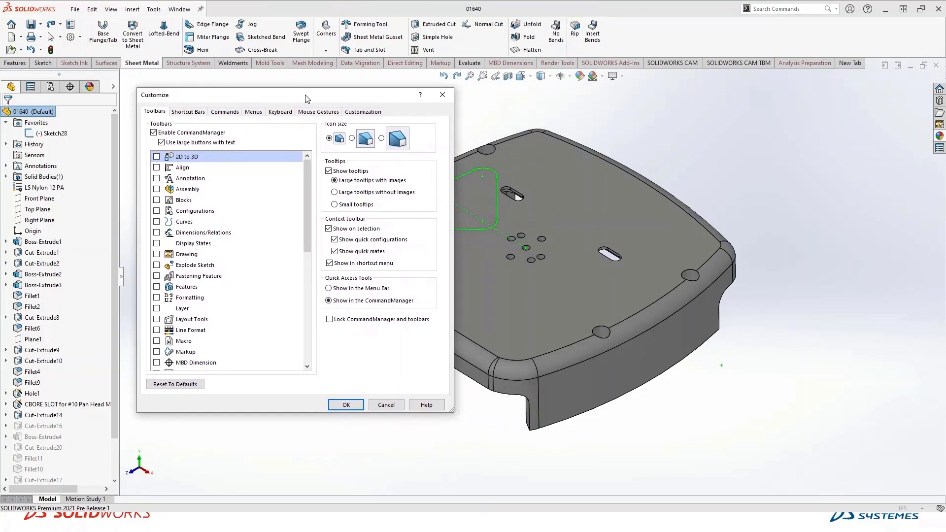
# Search the shortcut bar commands for 'pattern' and add the circular pattern command to the Part shortcut bar
pyautogui.click(185, 113)
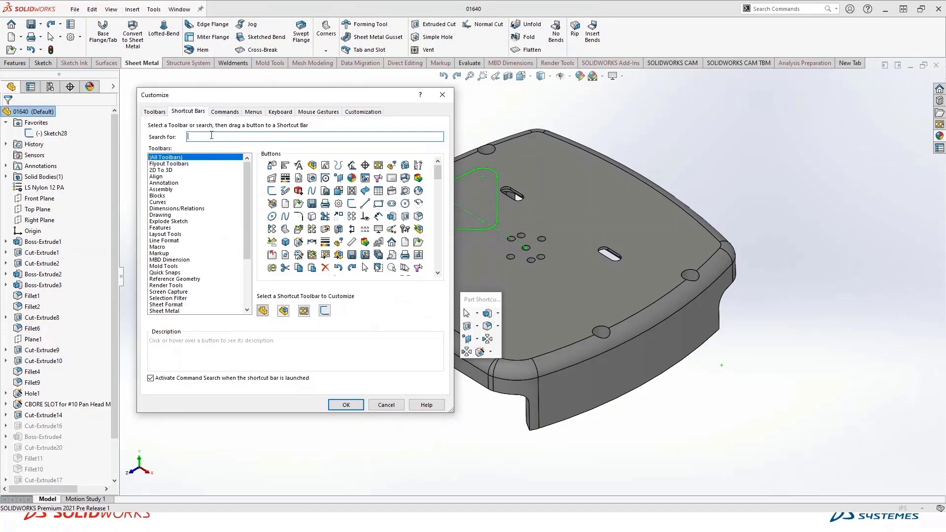
pyautogui.write('pattern')
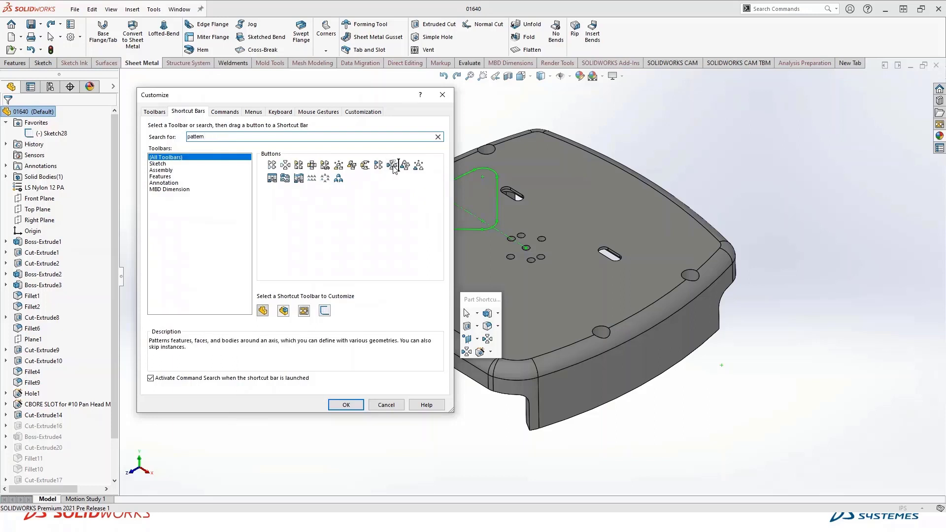
pyautogui.moveTo(393, 168); pyautogui.dragTo(489, 353)
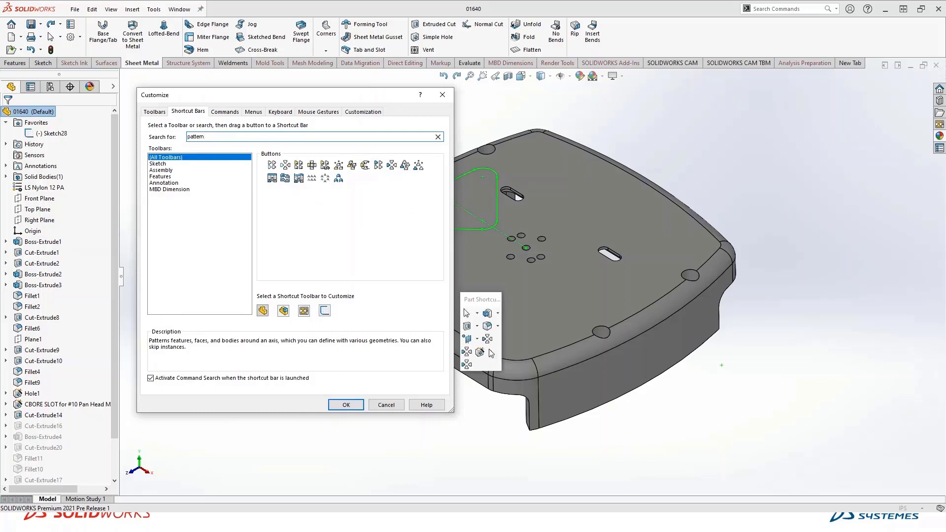
# Search the shortcut bar commands for 'do' to locate the Undo and Redo commands
pyautogui.doubleClick(226, 137)
pyautogui.press('BackSpace')
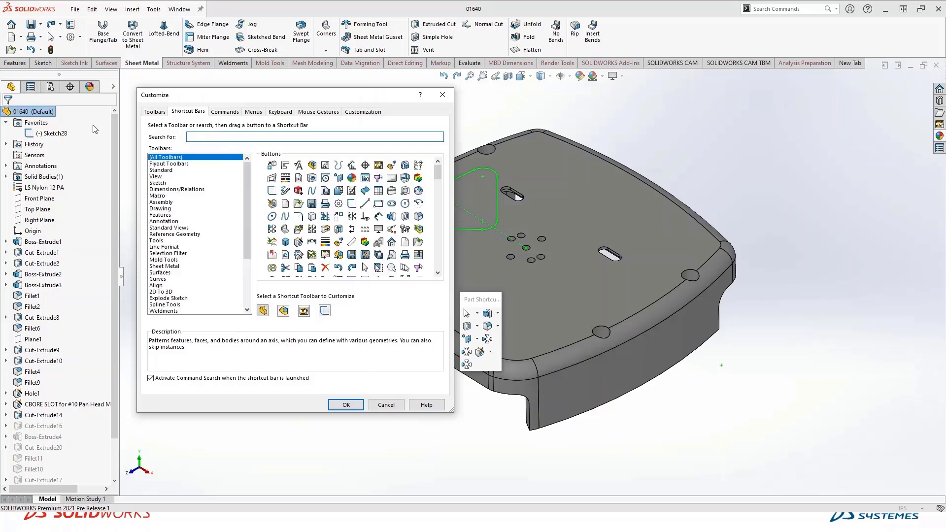
pyautogui.write('do')
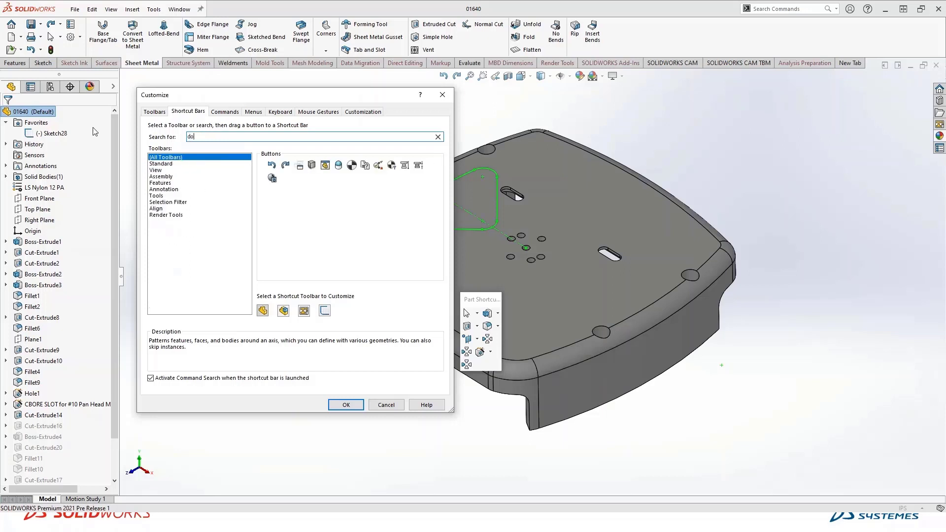
pyautogui.moveTo(271, 166)
pyautogui.mouseDown()
pyautogui.moveTo(395, 127)
pyautogui.moveTo(443, 87)
pyautogui.moveTo(412, 130)
pyautogui.moveTo(301, 170)
pyautogui.moveTo(286, 166)
pyautogui.mouseUp()
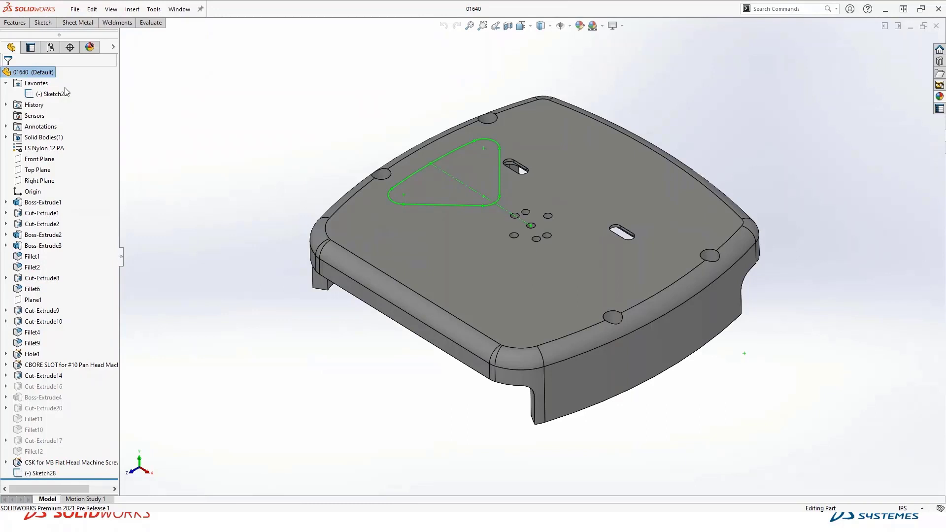
# Cut the rounded triangular profile of Sketch28 through the part with a Through All extruded cut
pyautogui.click(55, 94)
pyautogui.press('s')
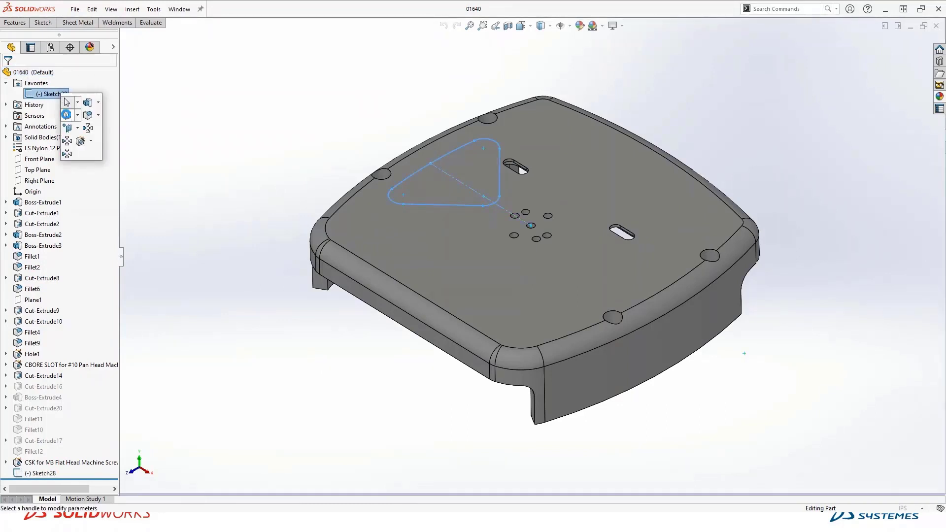
pyautogui.click(67, 117)
pyautogui.click(65, 136)
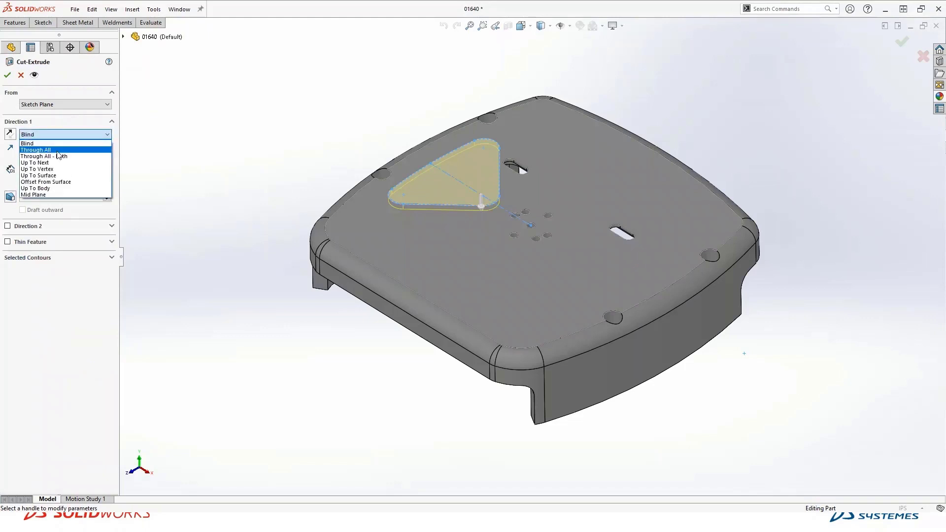
pyautogui.click(39, 149)
pyautogui.click(6, 75)
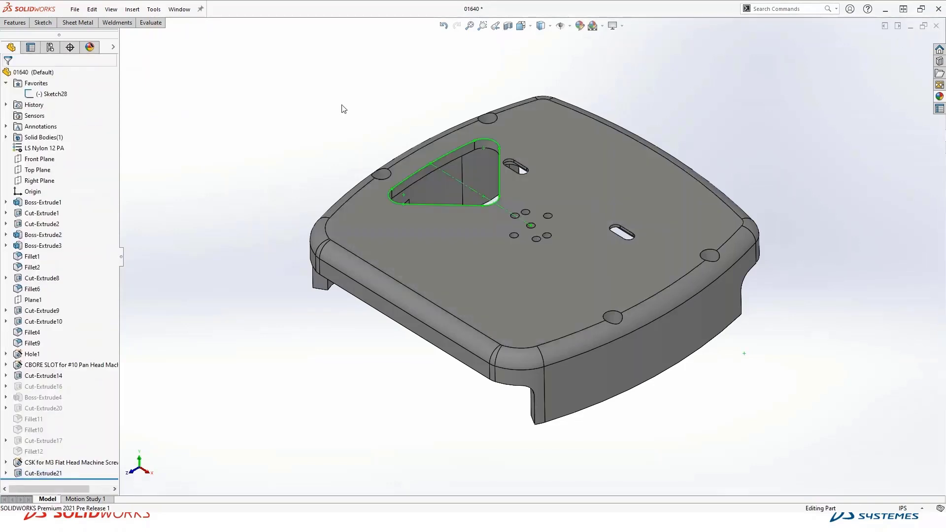
# Circular-pattern the triangular cut around the center hole's edge with 4 equally spaced instances over 360 degrees
pyautogui.click(534, 224)
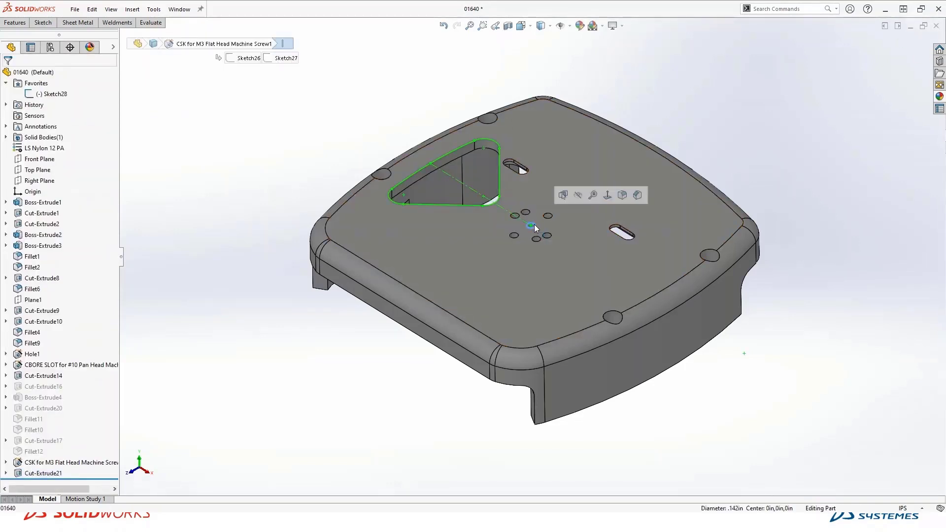
pyautogui.press('s')
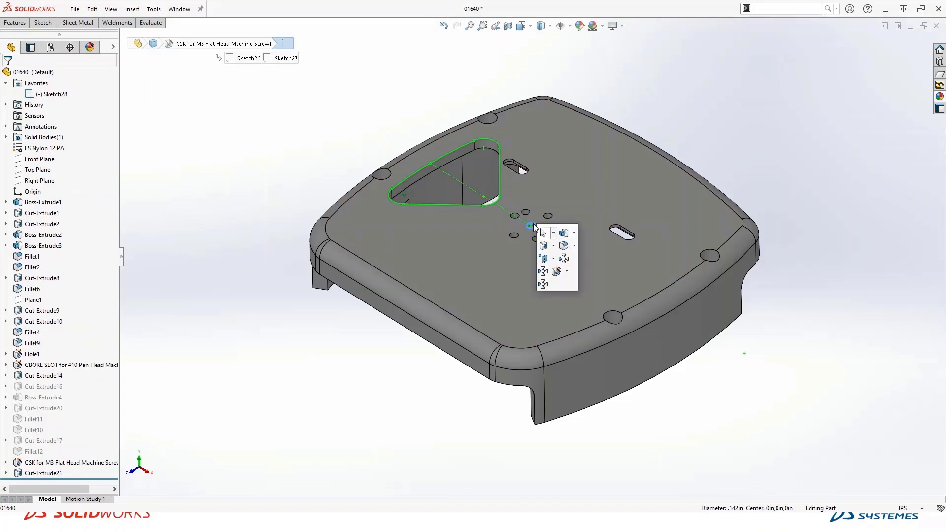
pyautogui.click(562, 258)
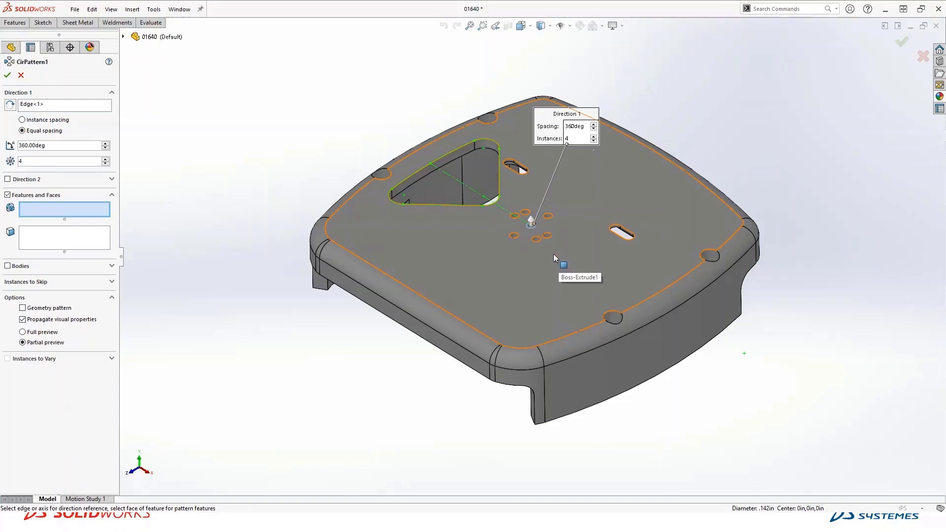
pyautogui.scroll(-3, 479, 159)
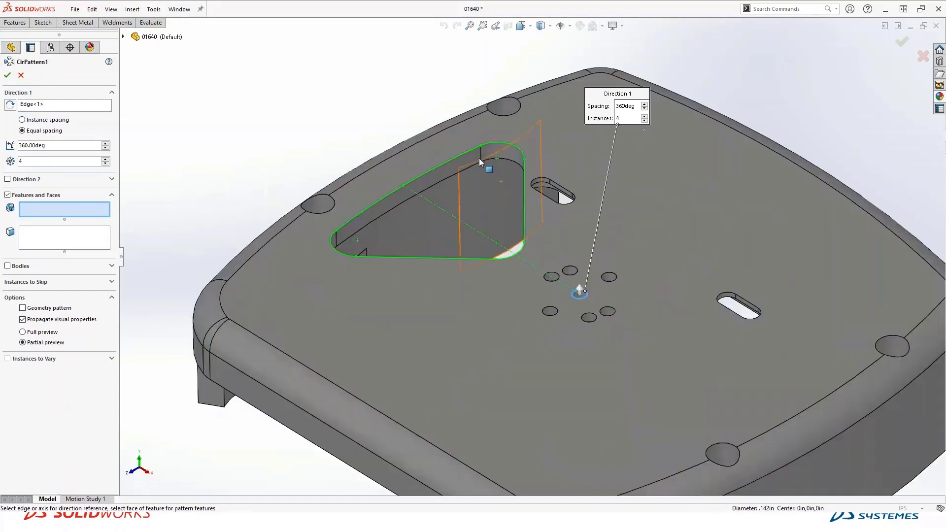
pyautogui.click(466, 160)
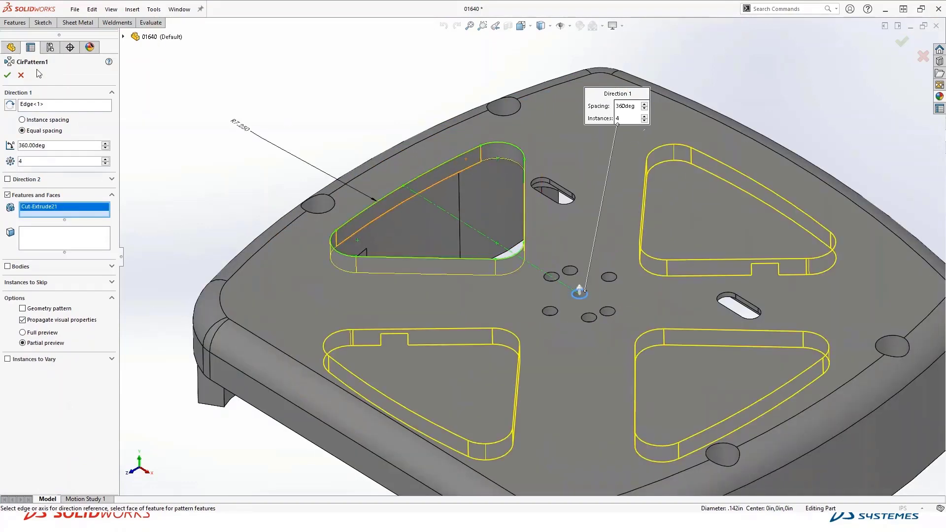
pyautogui.click(7, 75)
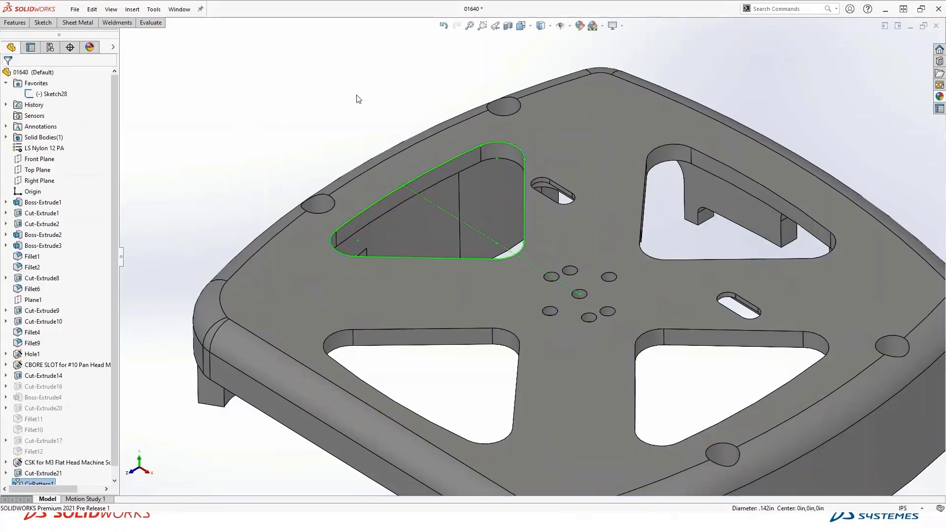
pyautogui.press('f')
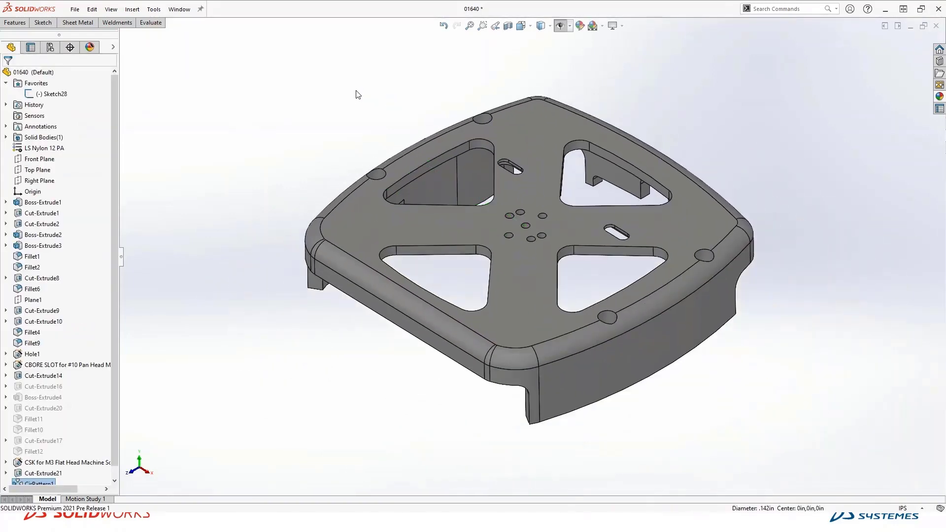
# Undo the circular pattern and the triangular cut, and redo both features
pyautogui.click(444, 27)
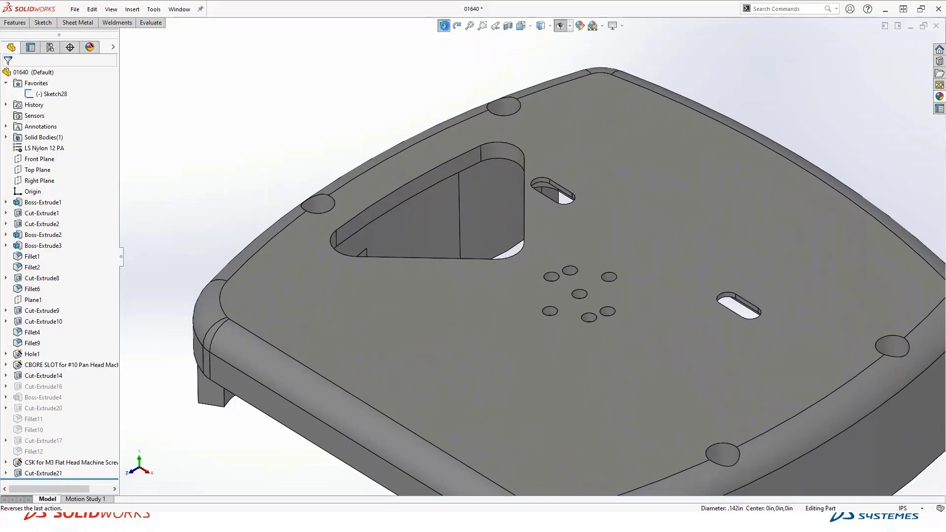
pyautogui.click(444, 27)
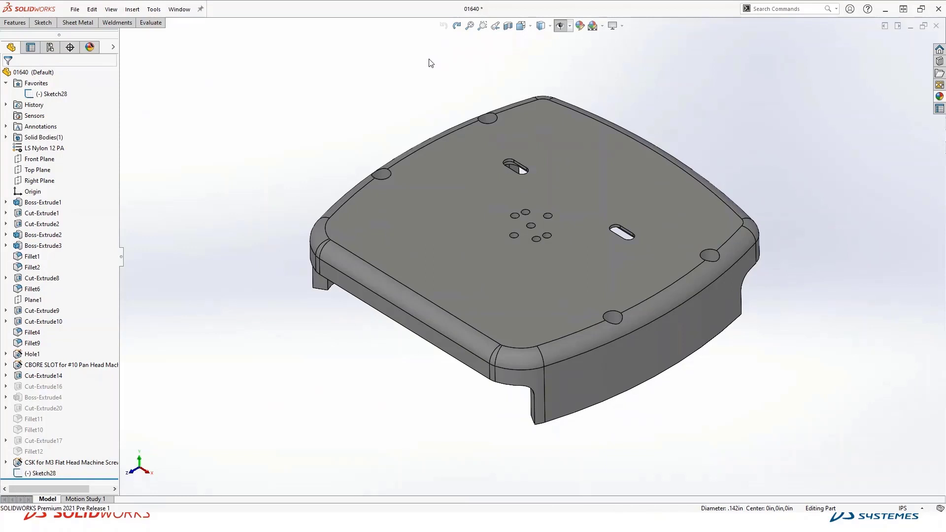
pyautogui.click(458, 26)
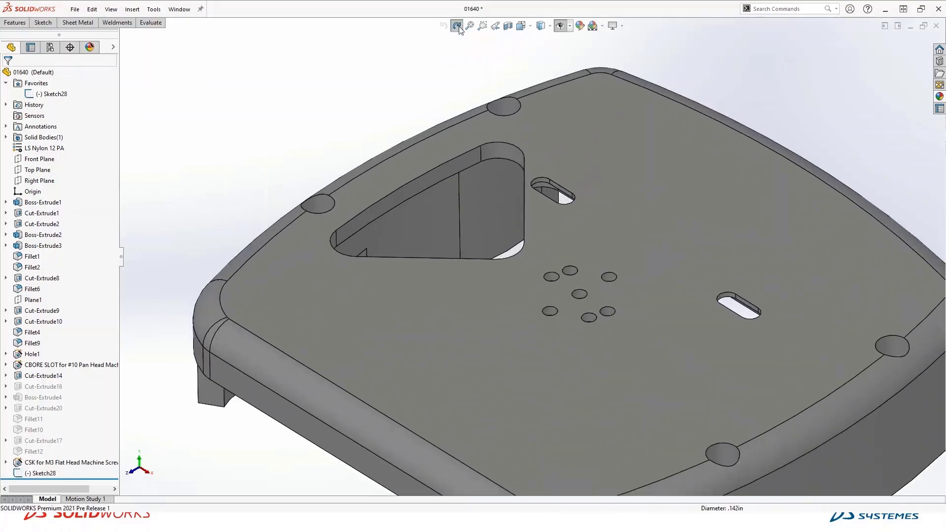
pyautogui.click(458, 26)
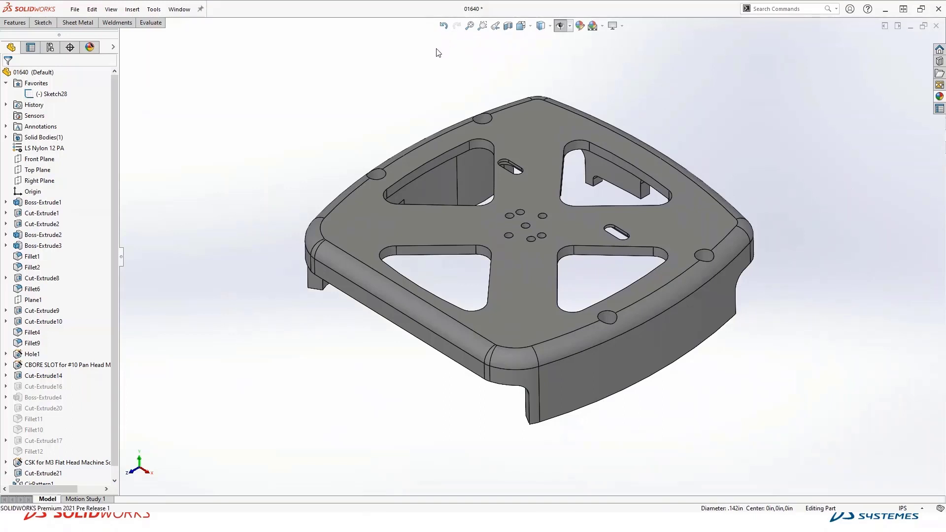
# Switch to the 02976 sheet metal part and keep the Sheet Metal commands permanently expanded
pyautogui.hotkey('ctrl', 'Tab')
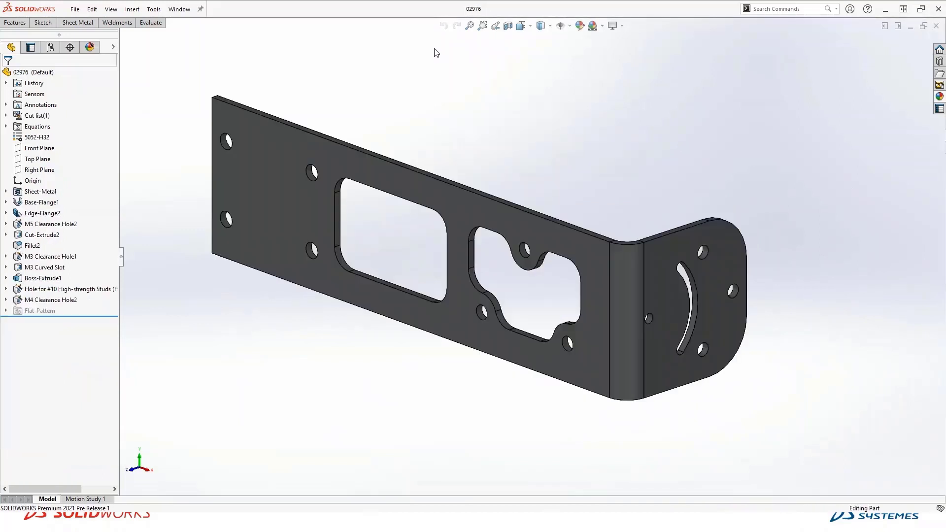
pyautogui.click(82, 24)
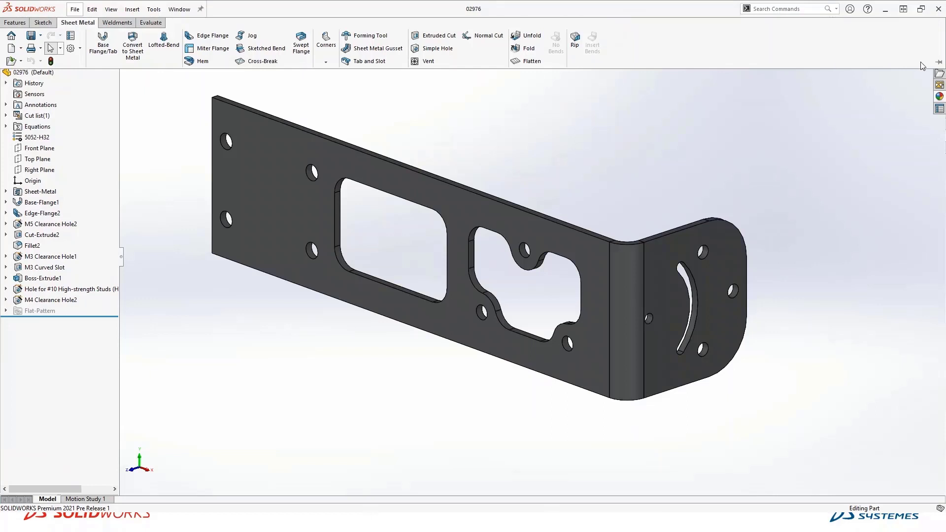
pyautogui.click(938, 61)
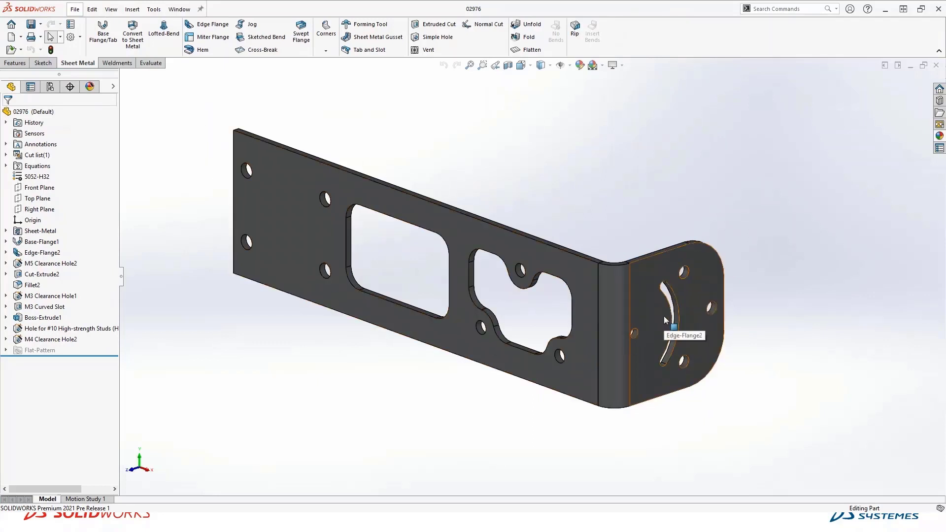
# Start an edge flange on the bracket's outer edge and extend the selection to the whole tangent edge chain
pyautogui.click(211, 25)
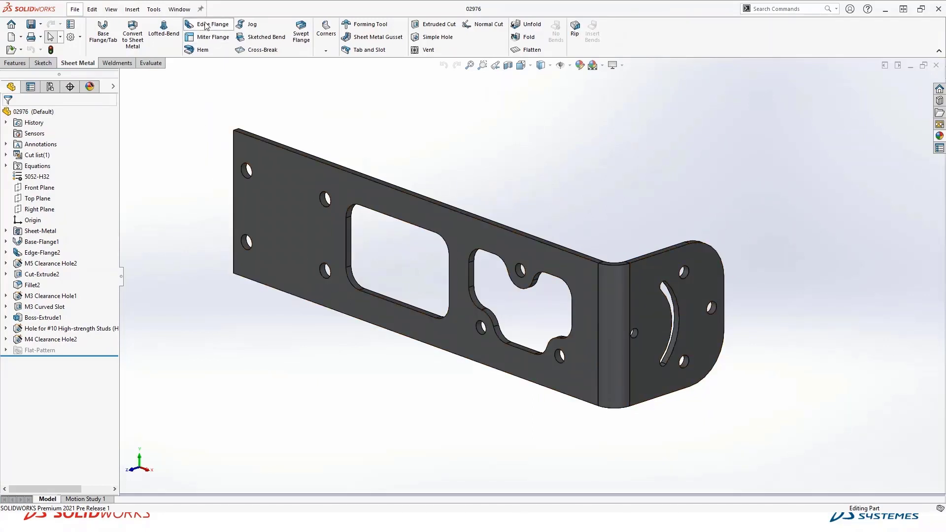
pyautogui.rightClick(657, 255)
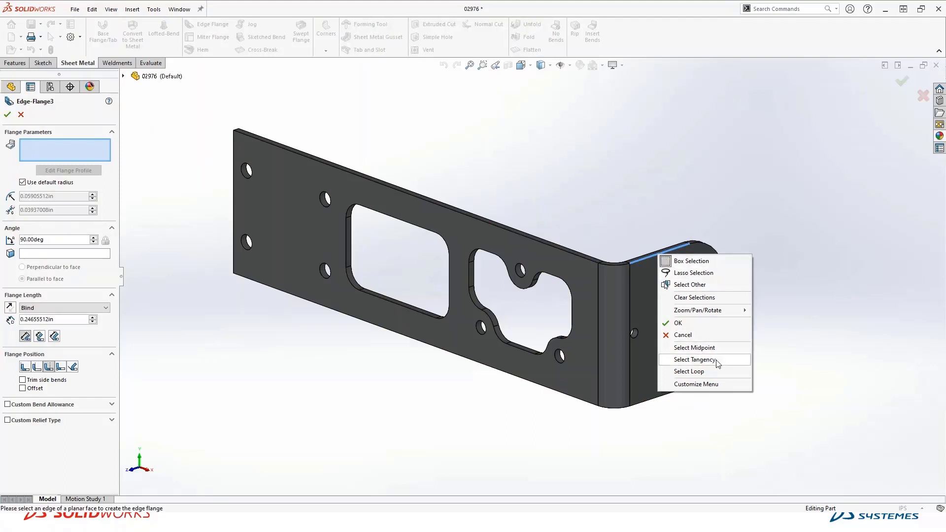
pyautogui.click(695, 359)
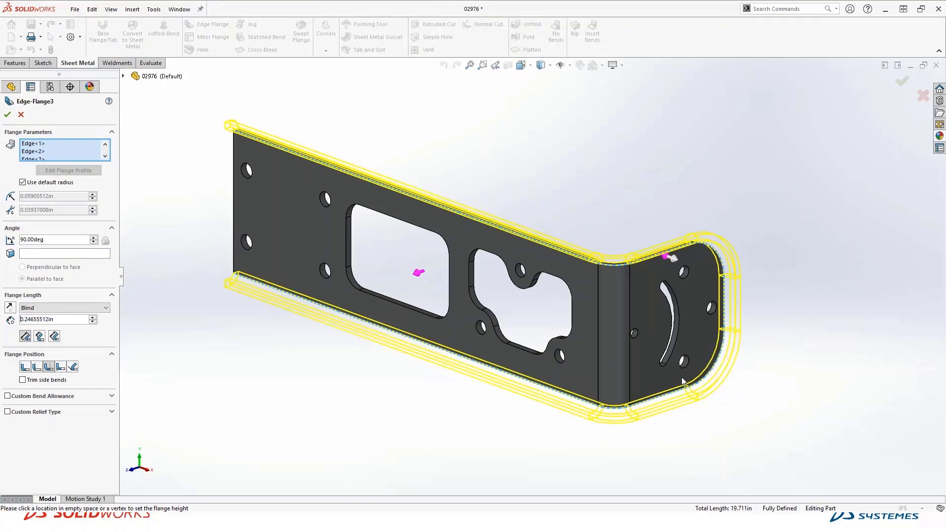
pyautogui.moveTo(682, 377); pyautogui.dragTo(667, 310, button='middle')
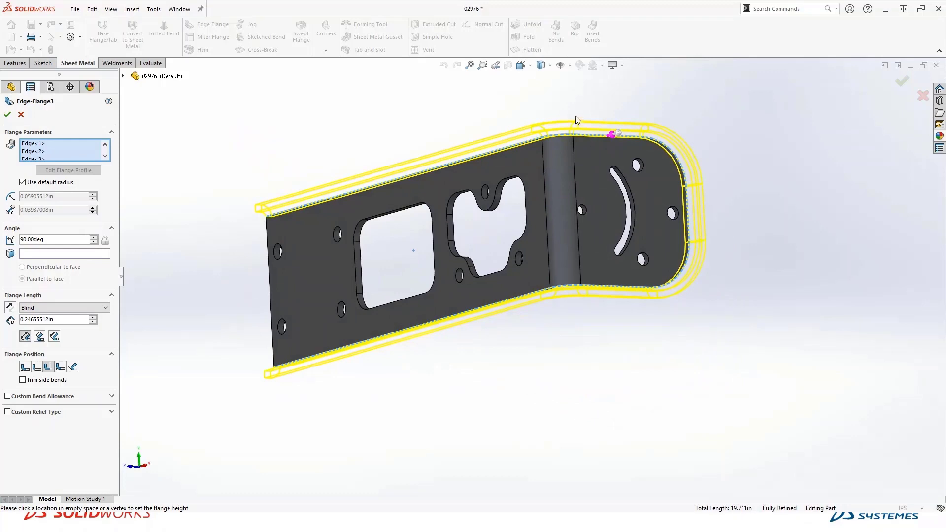
pyautogui.moveTo(575, 116); pyautogui.dragTo(581, 217, button='middle')
pyautogui.scroll(-5, 540, 333)
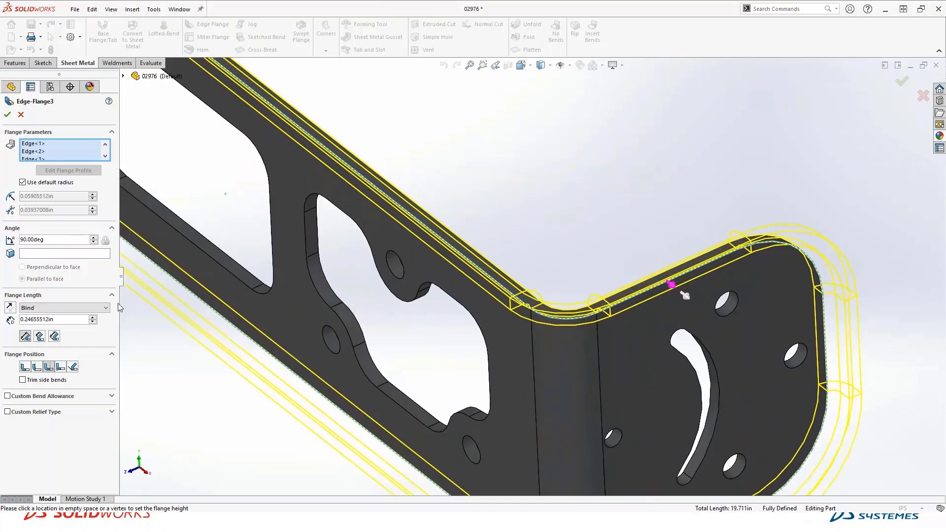
# Set the flange length to 0.5 in and create the edge flange around the bracket
pyautogui.doubleClick(53, 319)
pyautogui.write('.5')
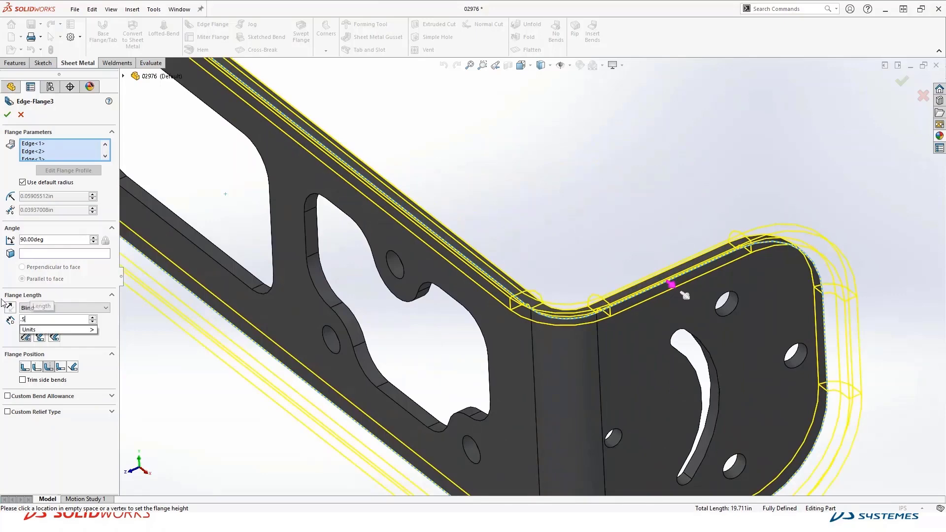
pyautogui.press('Return')
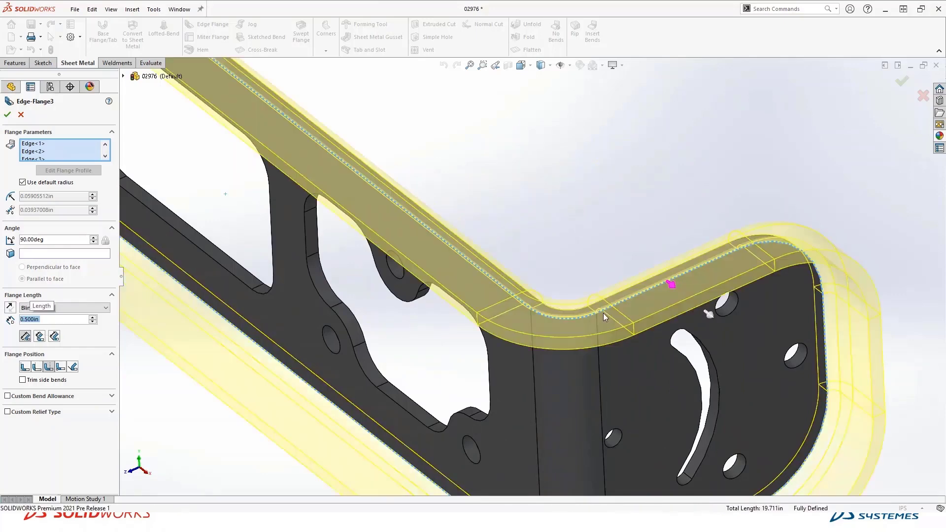
pyautogui.scroll(1, 578, 332)
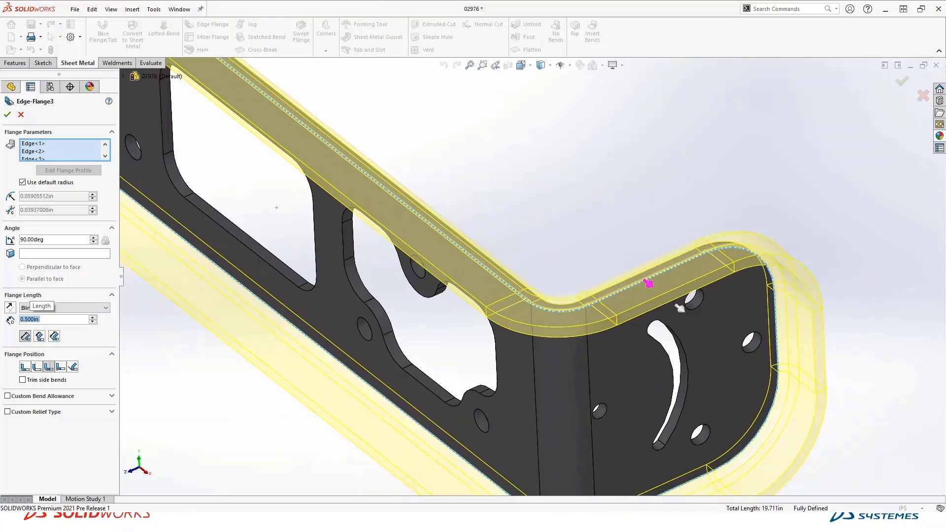
pyautogui.click(7, 115)
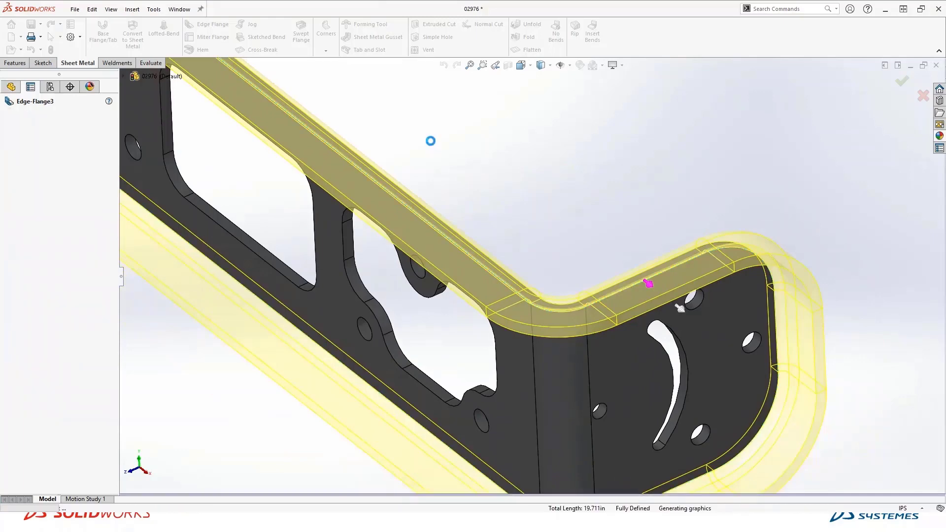
pyautogui.scroll(2, 436, 147)
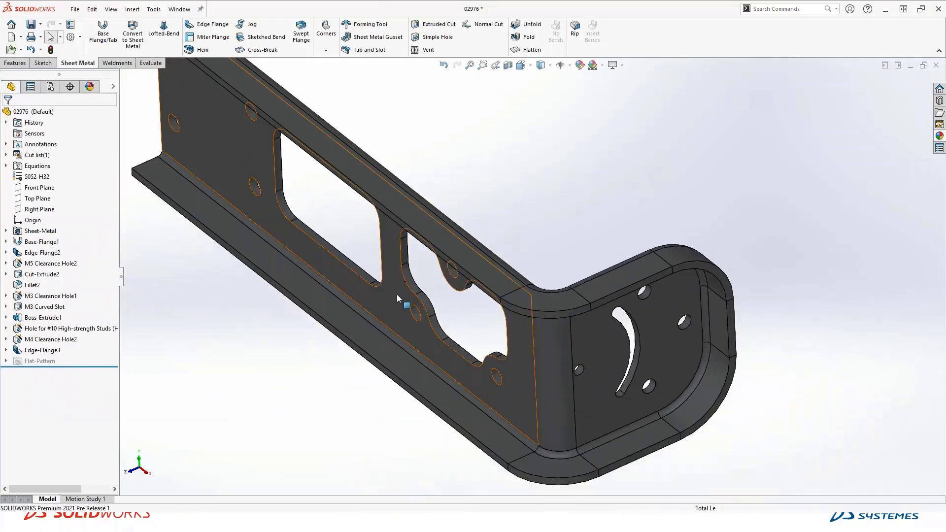
# View the bracket normal to its base flange face, flatten it, and return it to the folded state
pyautogui.click(397, 294)
pyautogui.click(486, 267)
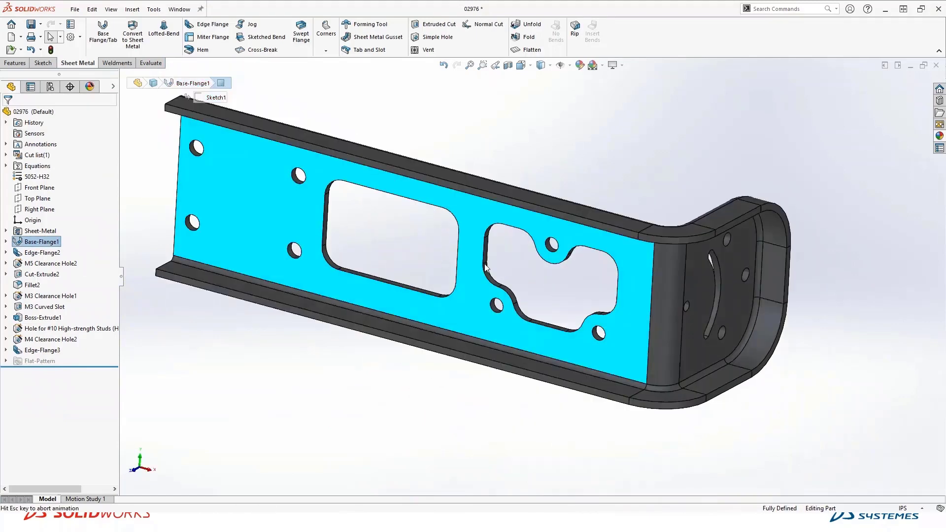
pyautogui.click(521, 50)
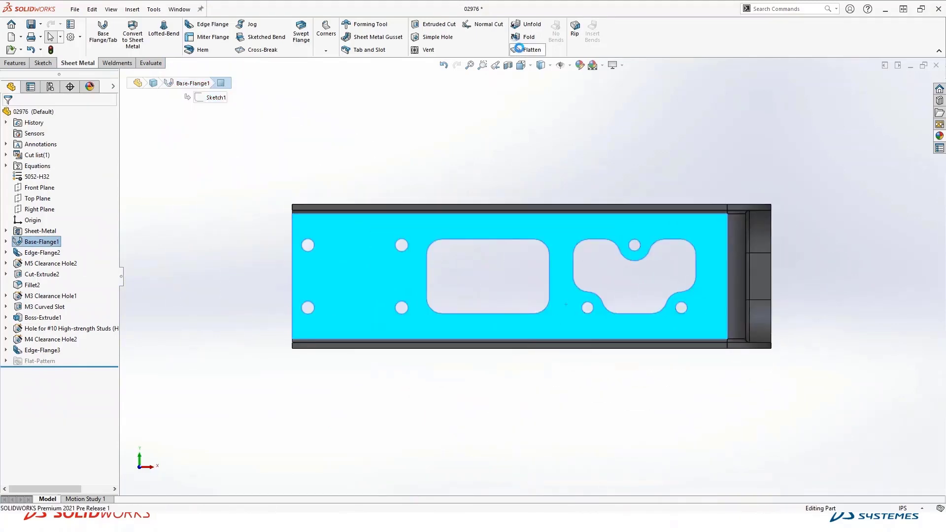
pyautogui.rightClick(565, 200)
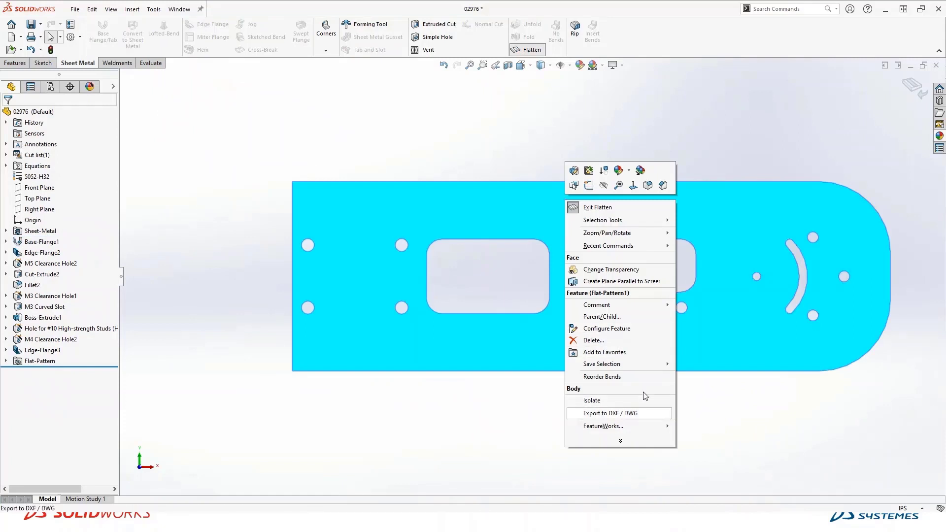
pyautogui.click(622, 413)
pyautogui.click(912, 87)
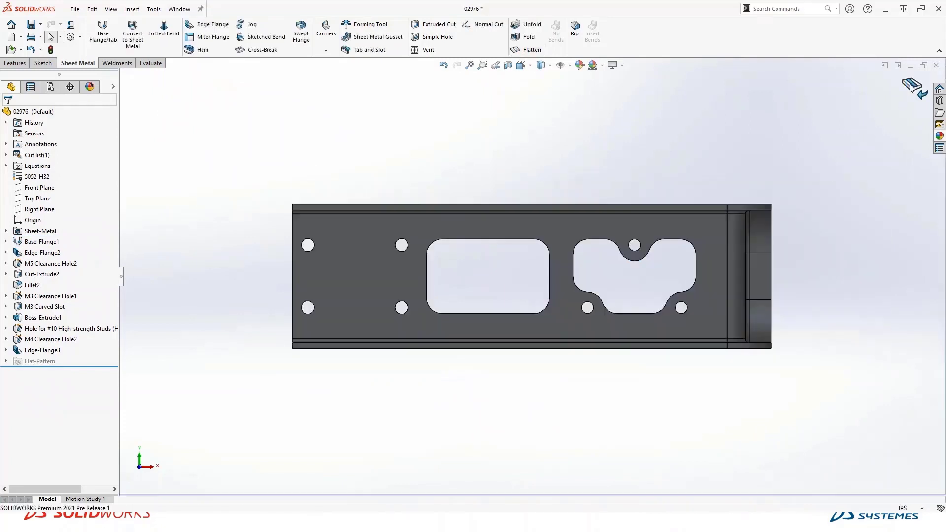
pyautogui.moveTo(775, 149); pyautogui.dragTo(752, 194, button='middle')
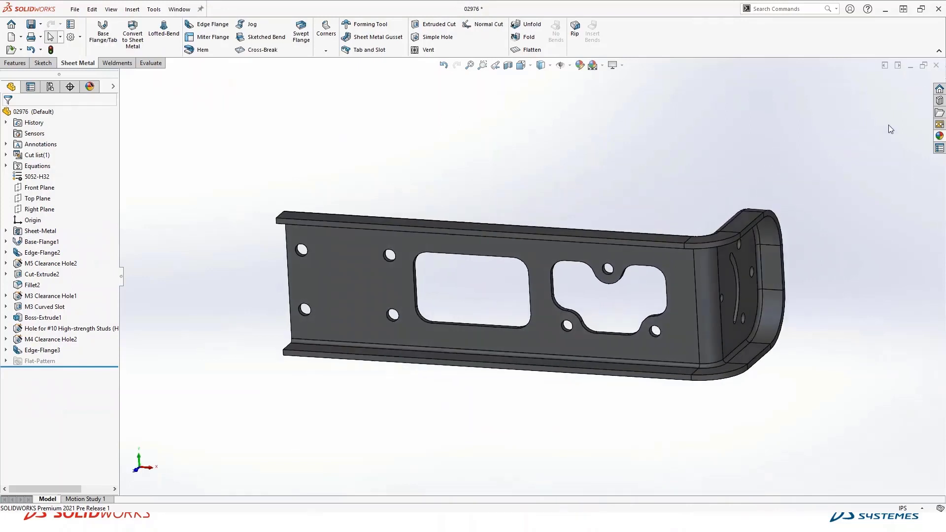
# Close the 02976 part without saving its changes and examine the 01066 assembly from different angles
pyautogui.click(936, 65)
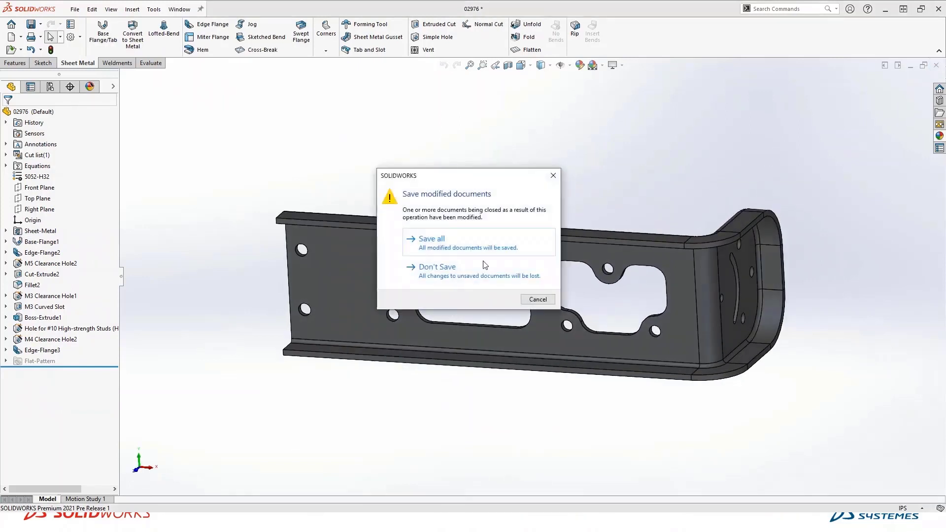
pyautogui.click(472, 270)
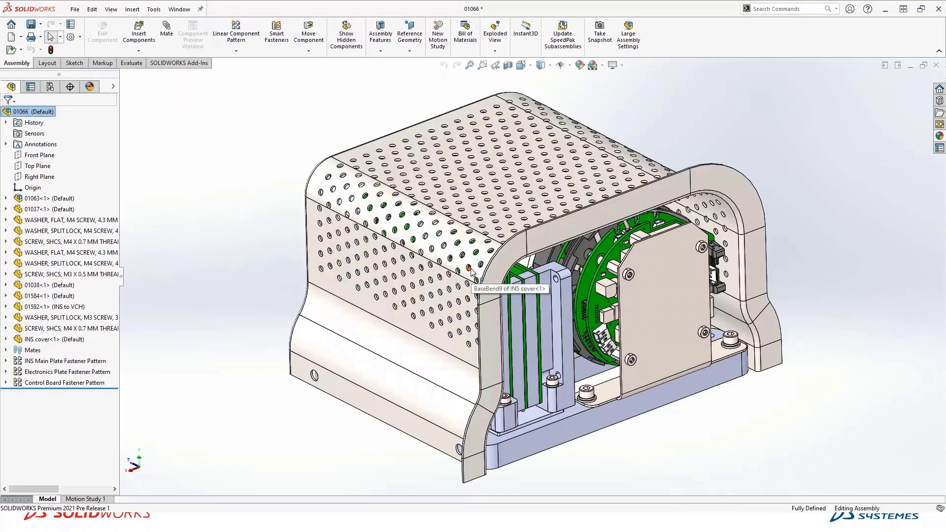
pyautogui.moveTo(470, 271); pyautogui.dragTo(685, 207, button='middle')
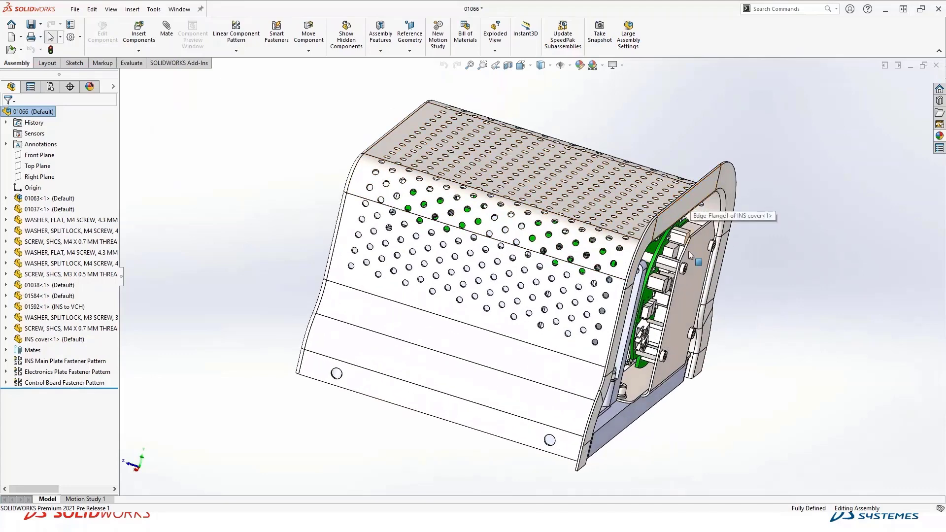
pyautogui.moveTo(687, 250); pyautogui.dragTo(623, 262, button='middle')
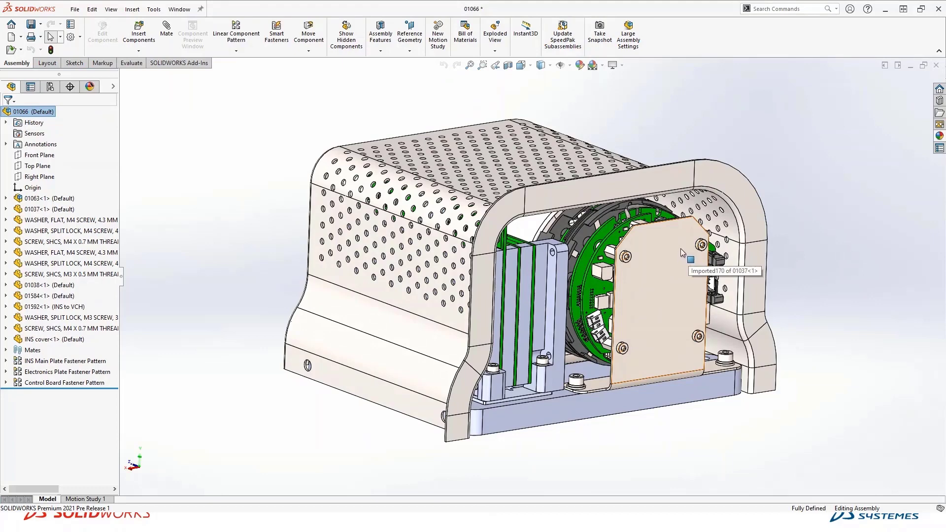
# Edit the INS cover in the context of the assembly and open its front Edge-Flange1 feature for editing
pyautogui.rightClick(630, 183)
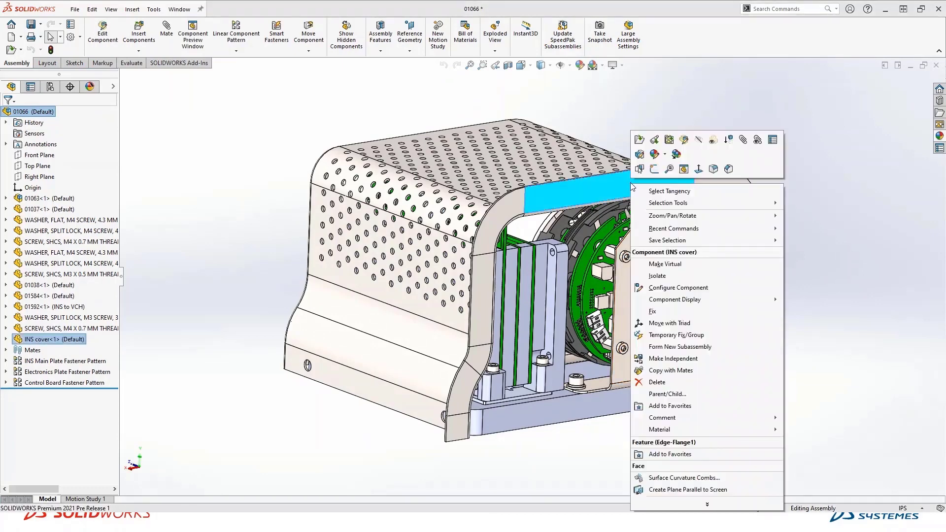
pyautogui.click(685, 140)
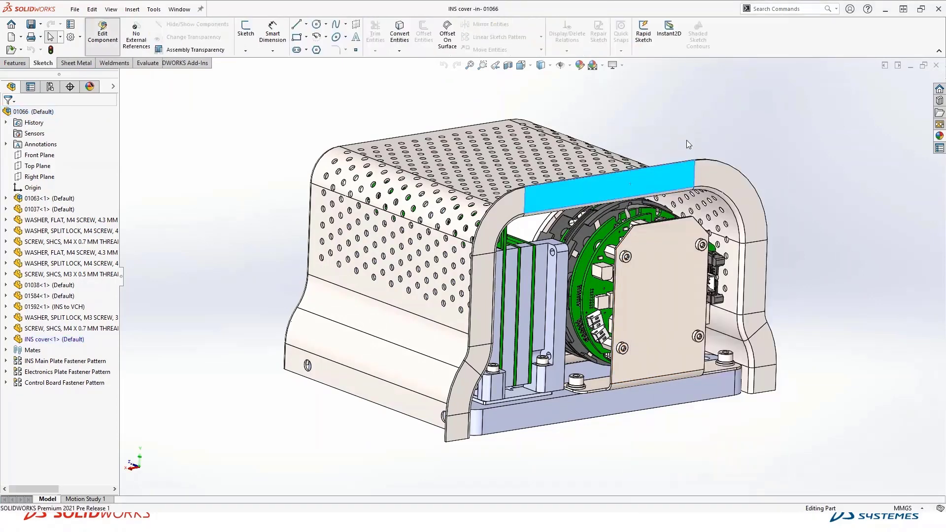
pyautogui.rightClick(674, 171)
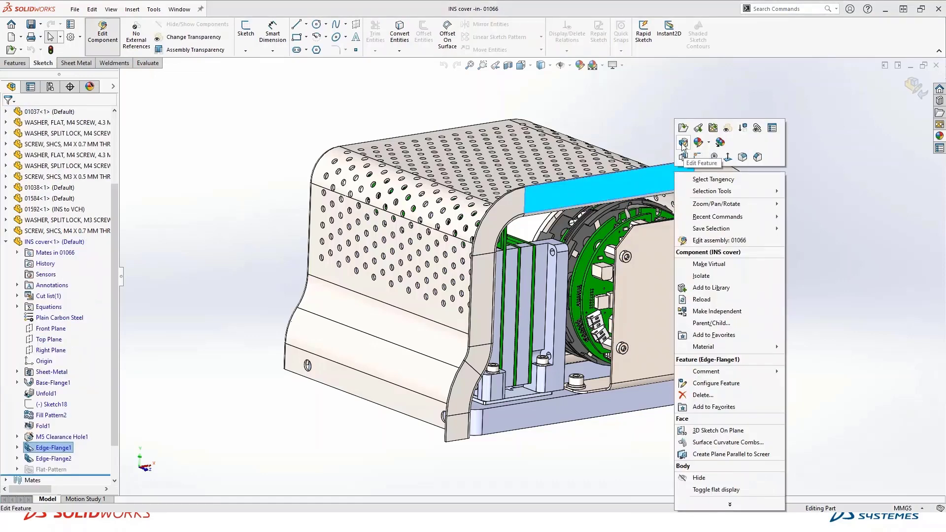
pyautogui.click(681, 143)
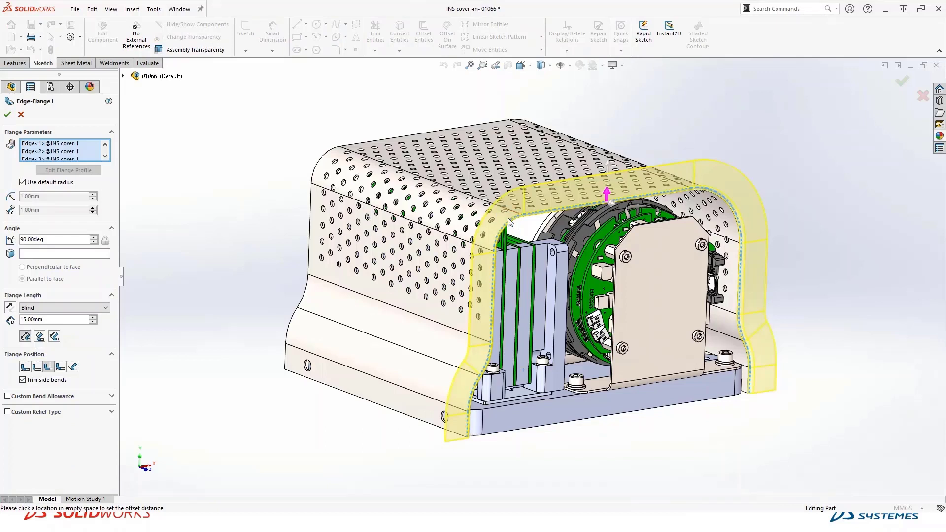
# Reverse the front edge flange so it points inward, set its angle to 45 degrees, and accept the change
pyautogui.click(11, 307)
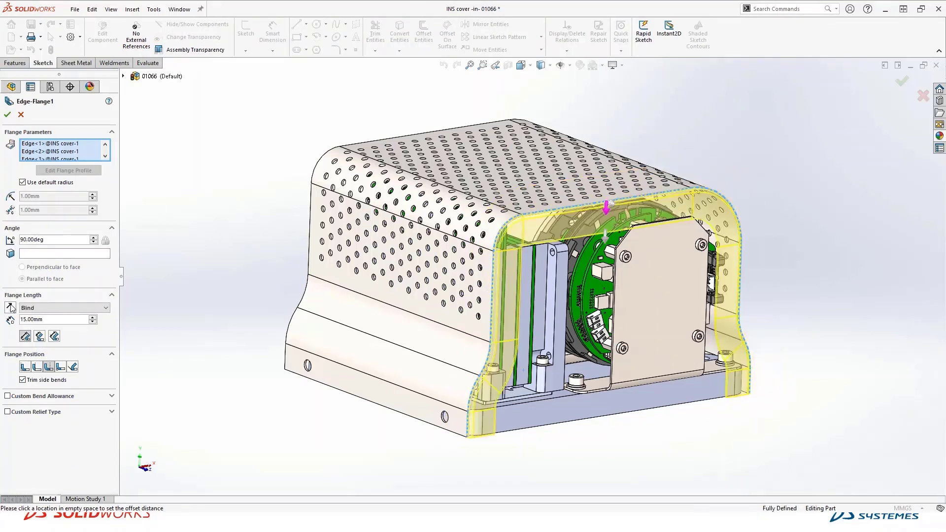
pyautogui.click(11, 308)
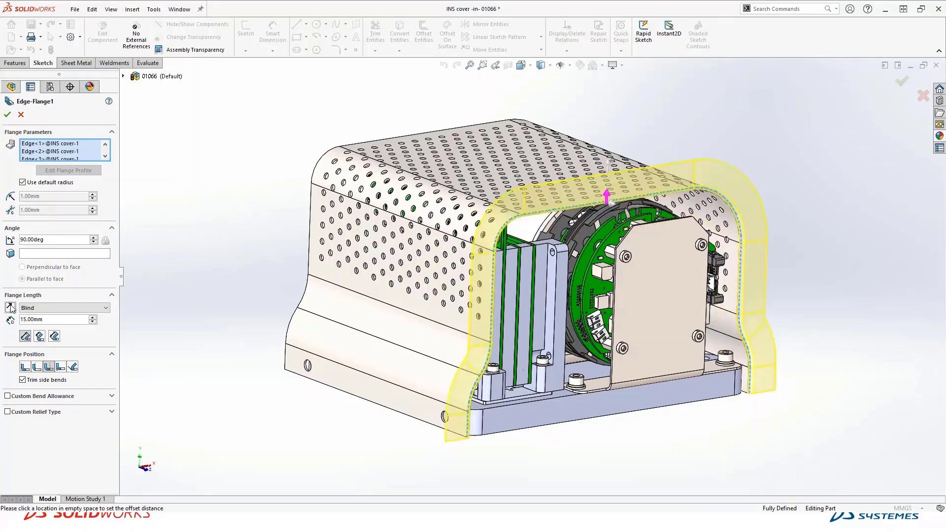
pyautogui.click(11, 307)
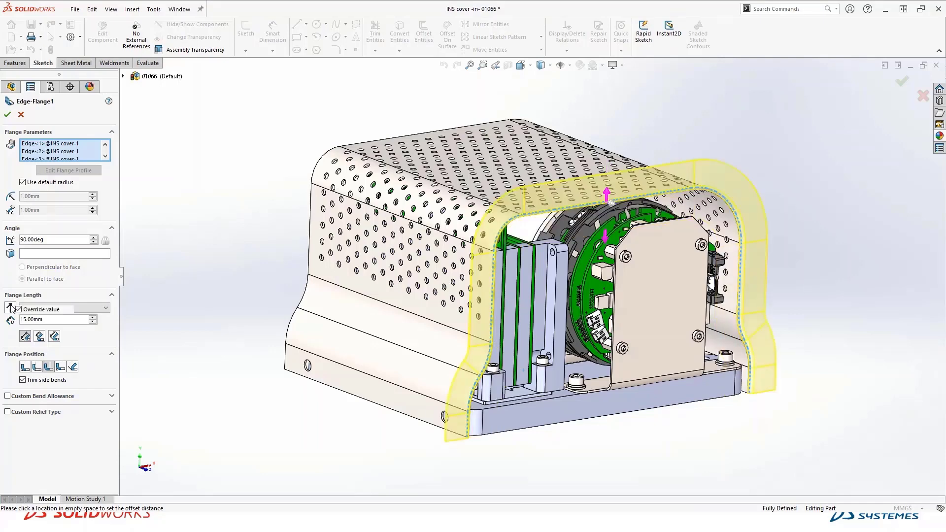
pyautogui.click(76, 239)
pyautogui.write('45')
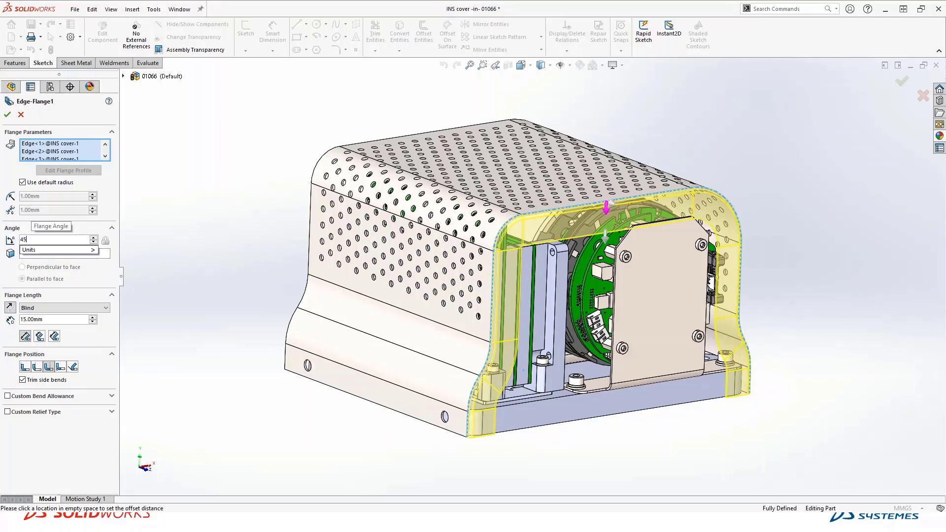
pyautogui.press('Return')
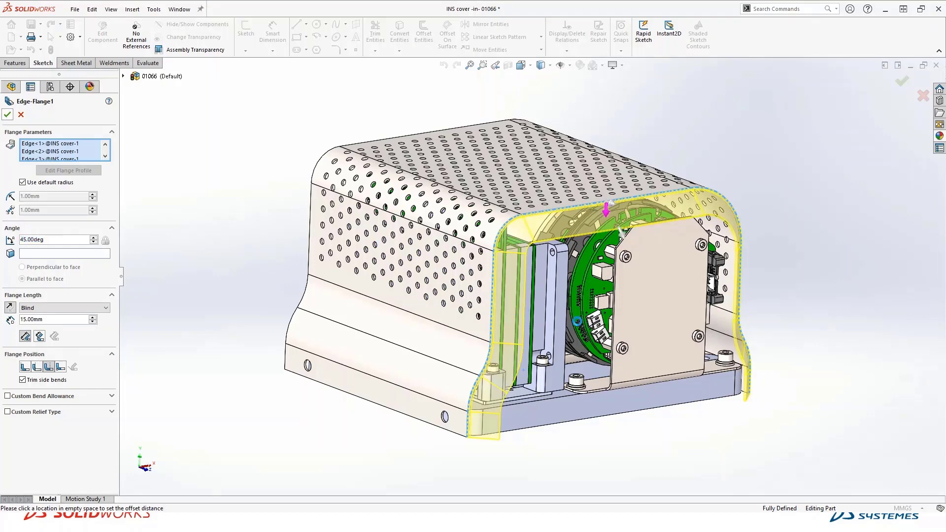
pyautogui.press('Return')
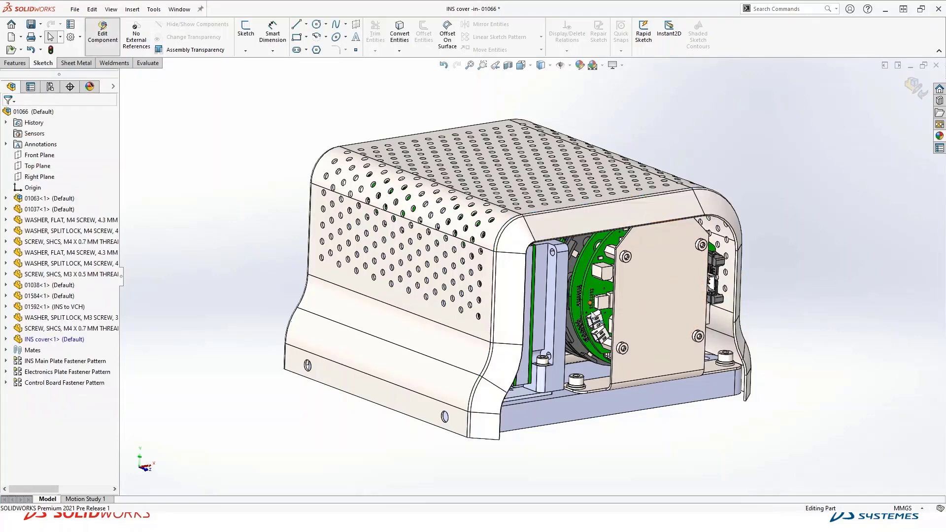
pyautogui.moveTo(585, 294); pyautogui.dragTo(594, 331, button='middle')
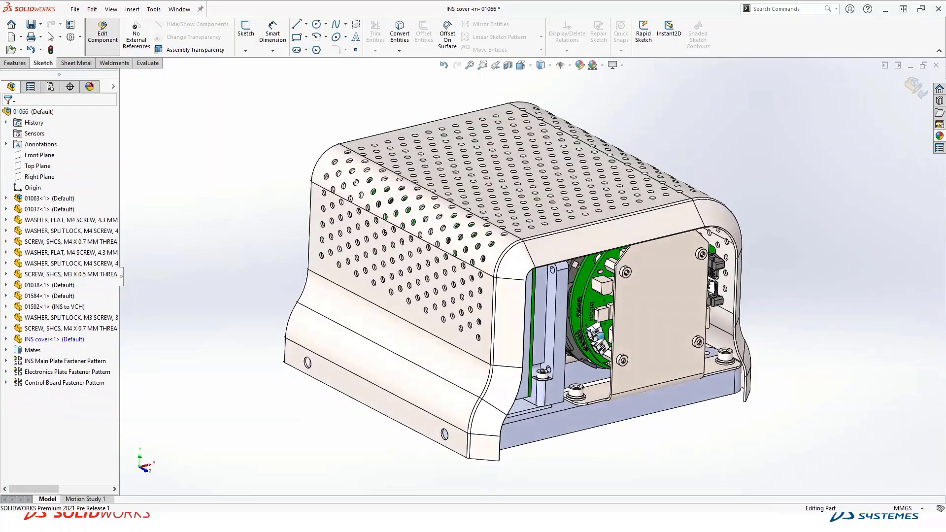
# Flatten the INS cover within the assembly, using its perforated top face
pyautogui.click(508, 114)
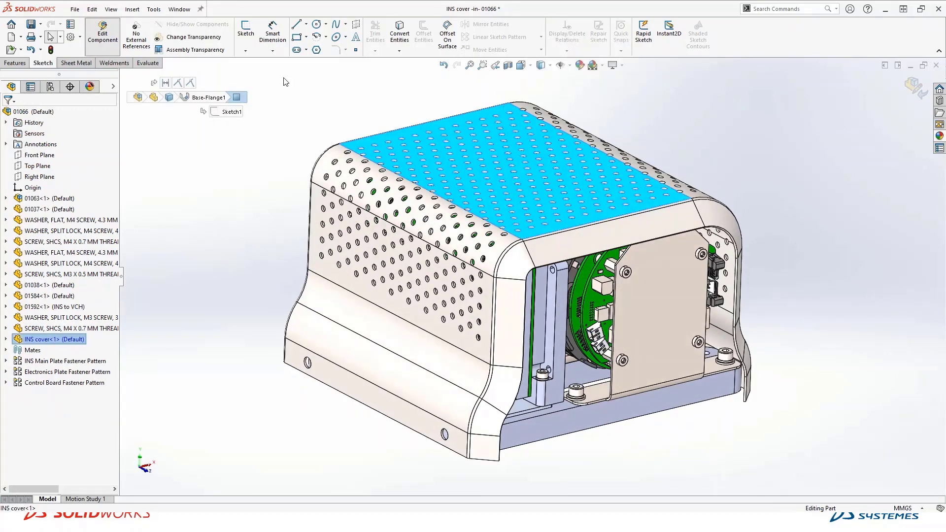
pyautogui.click(81, 63)
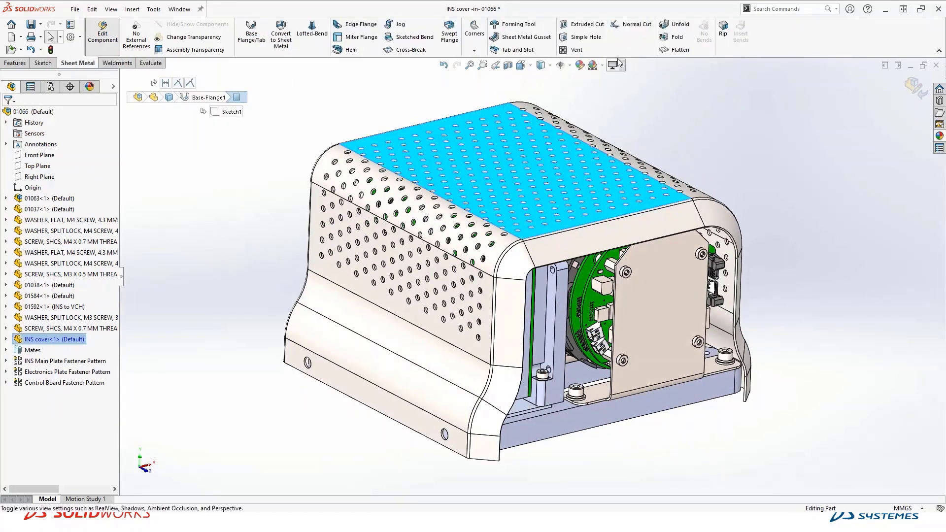
pyautogui.click(678, 50)
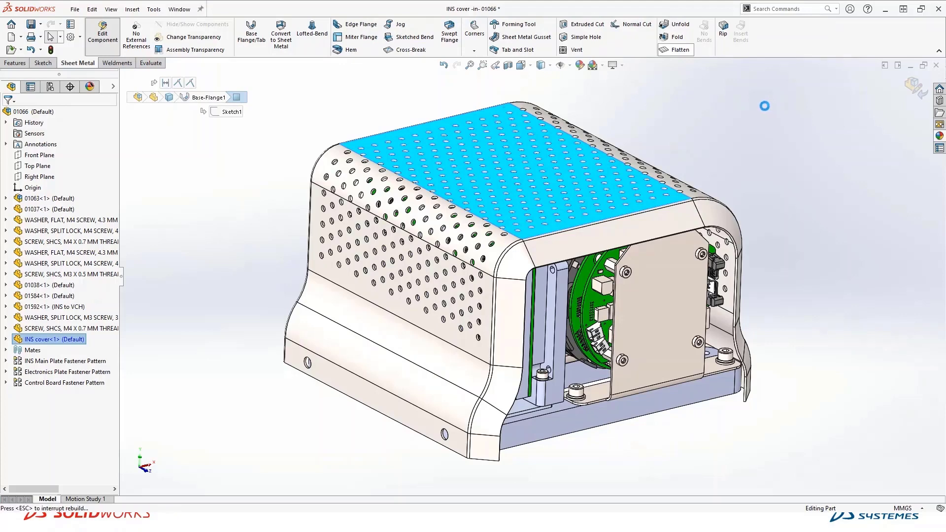
pyautogui.scroll(3, 629, 250)
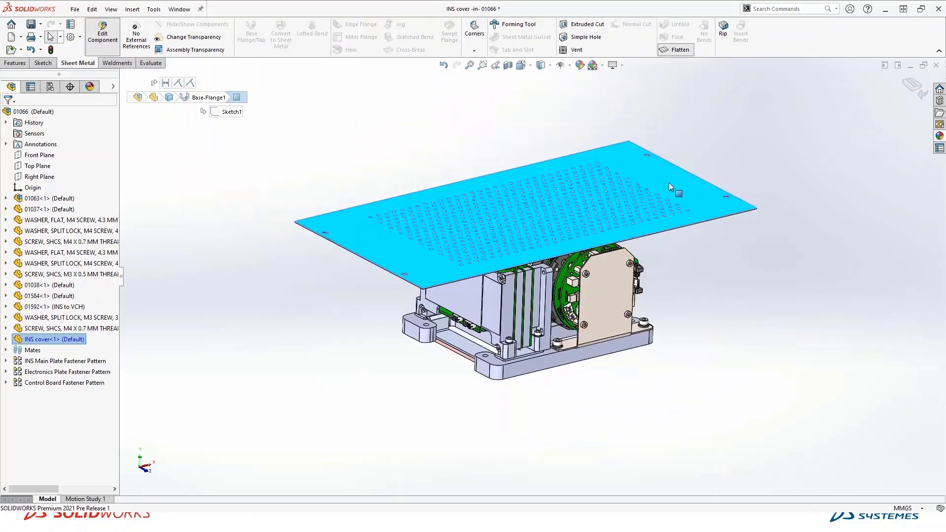
pyautogui.moveTo(669, 182); pyautogui.dragTo(686, 234, button='middle')
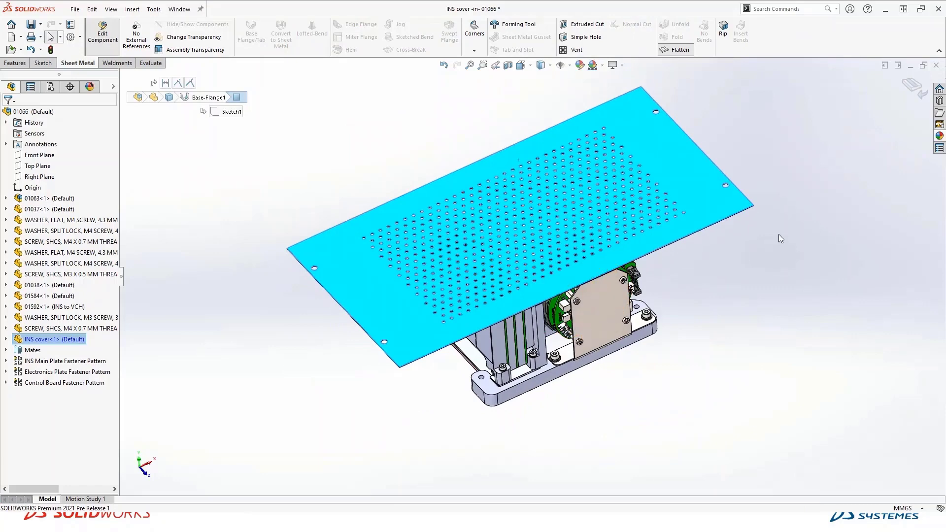
# Return the INS cover to its folded state and close the 01066 assembly without saving the changes
pyautogui.click(915, 88)
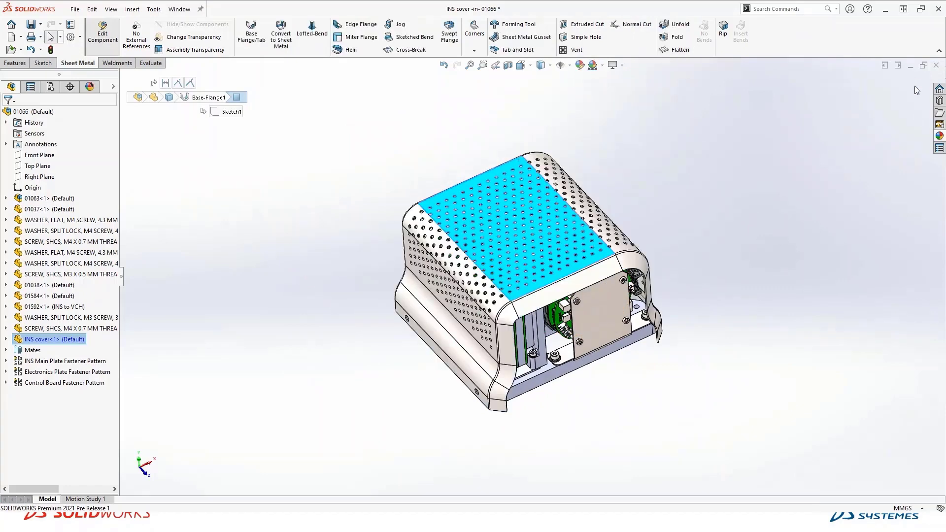
pyautogui.click(937, 65)
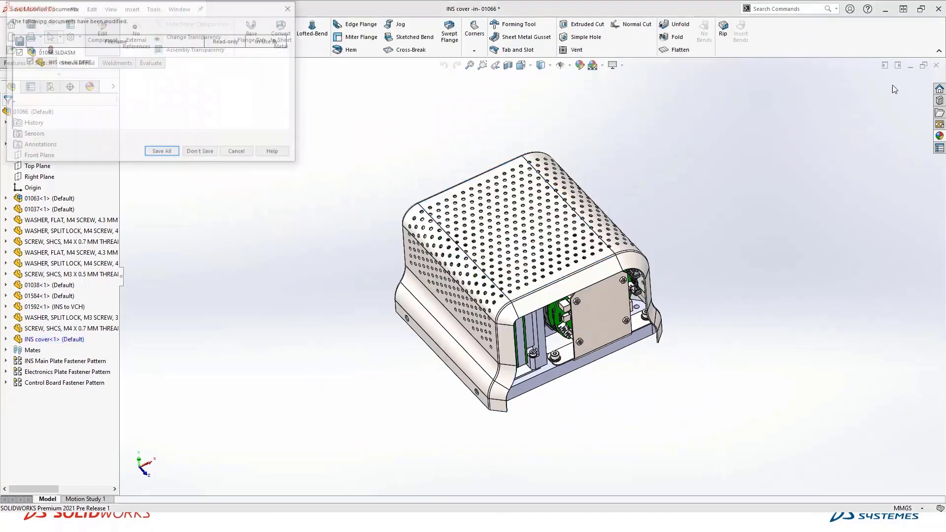
pyautogui.click(202, 153)
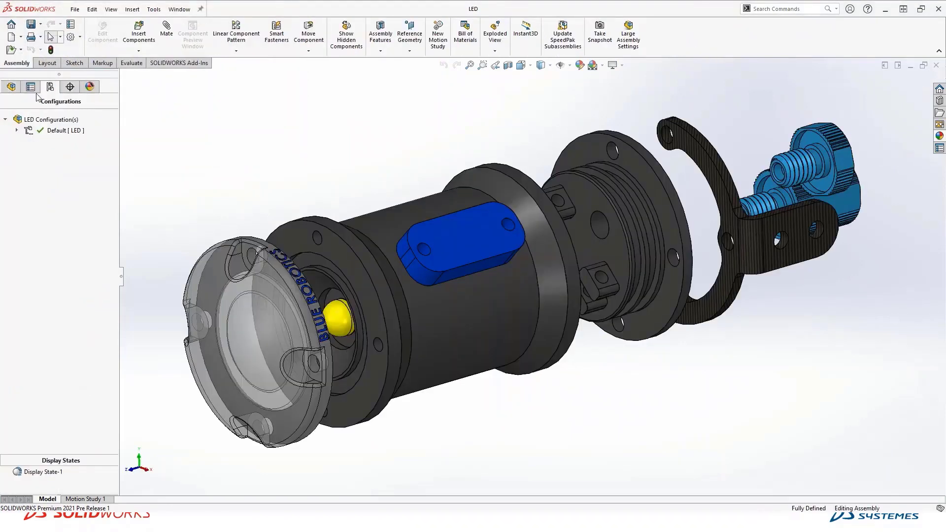
# Examine the 3D Manufacturing Format (3MF) export options for the LED assembly, leaving without exporting it
pyautogui.click(11, 88)
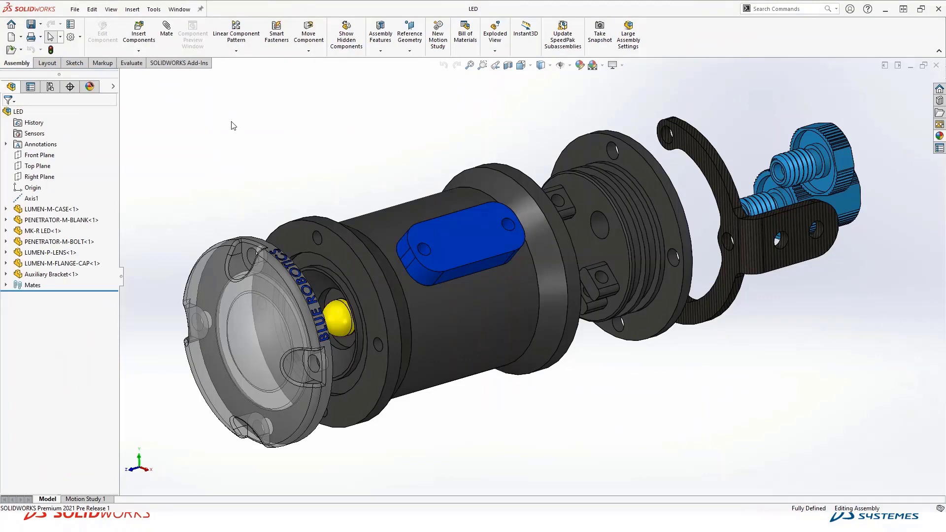
pyautogui.click(75, 9)
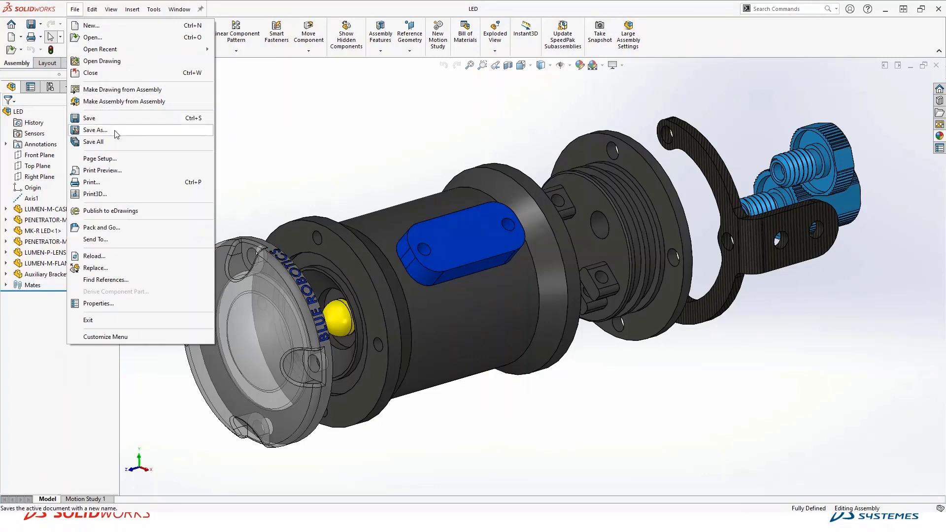
pyautogui.click(115, 131)
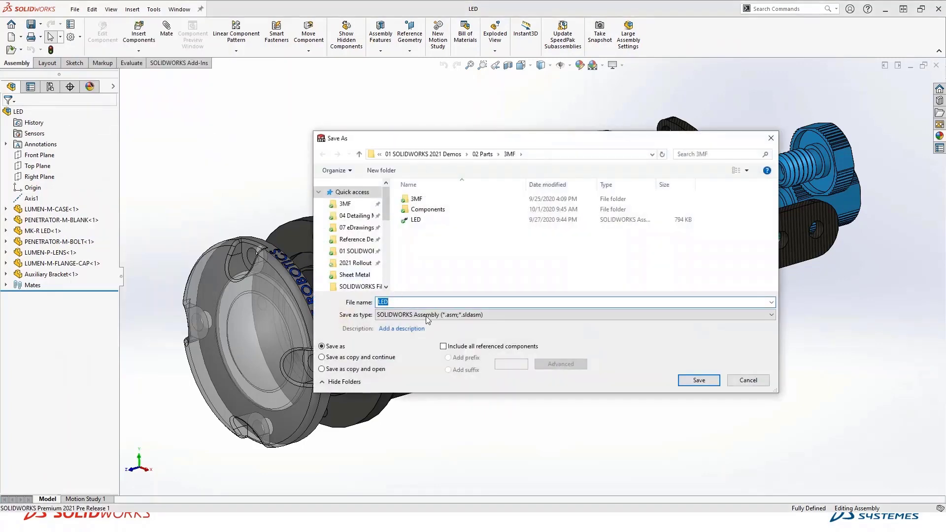
pyautogui.click(428, 314)
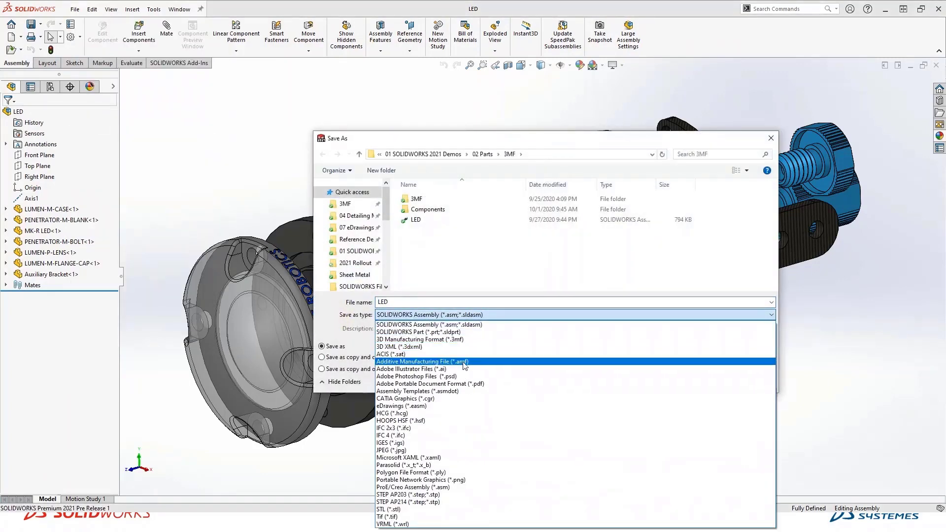
pyautogui.click(475, 340)
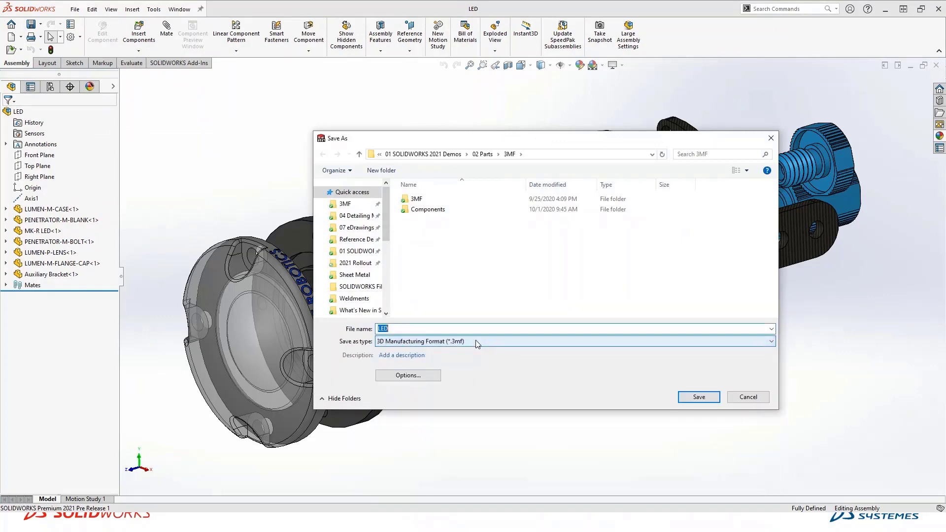
pyautogui.click(431, 377)
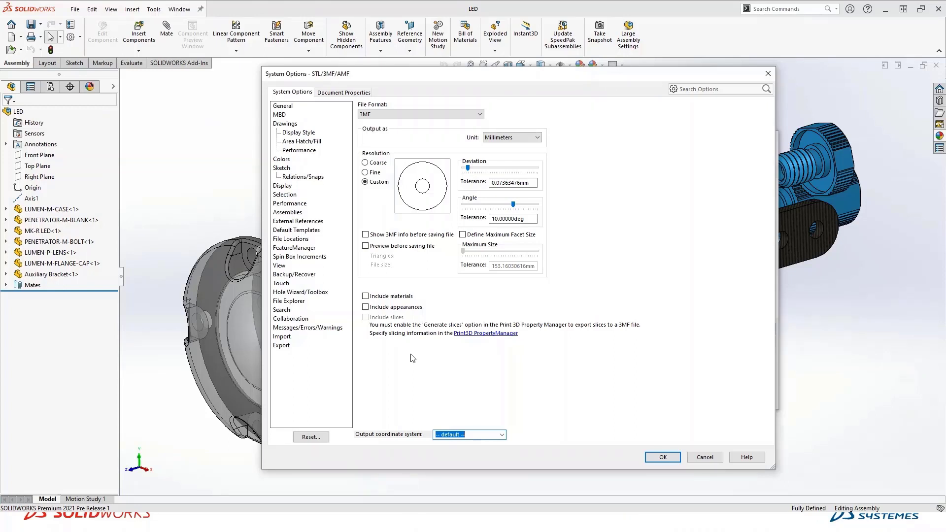
pyautogui.click(691, 460)
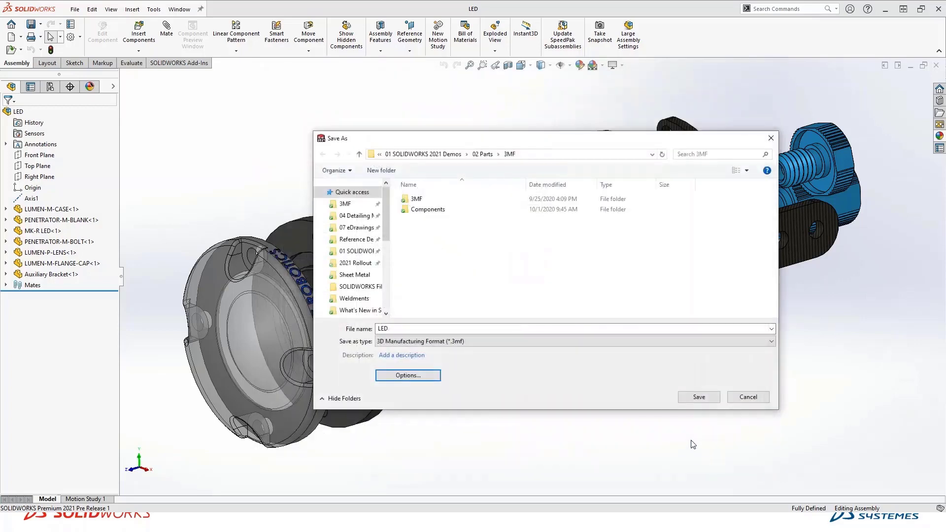
pyautogui.click(742, 398)
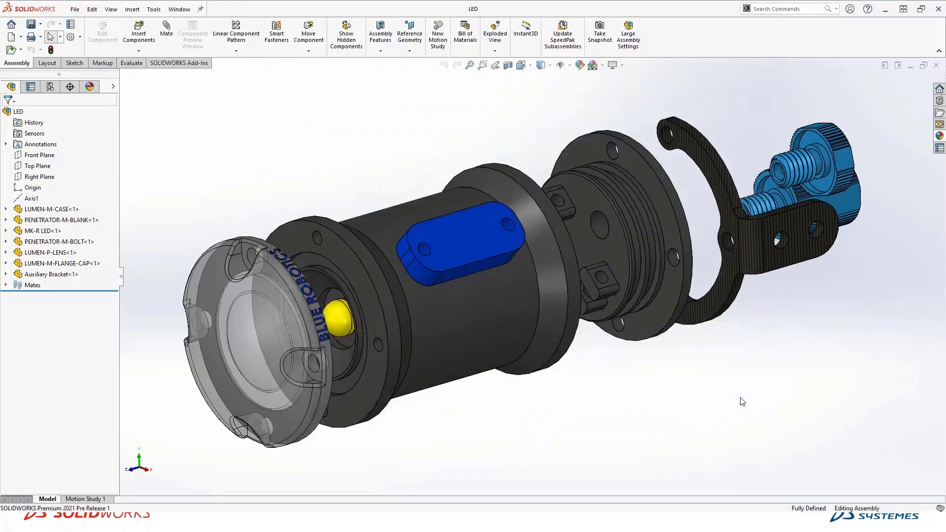
# Open the LED file from the 3MF folder, filtering the files by 3D Manufacturing Format
pyautogui.click(74, 10)
pyautogui.click(95, 39)
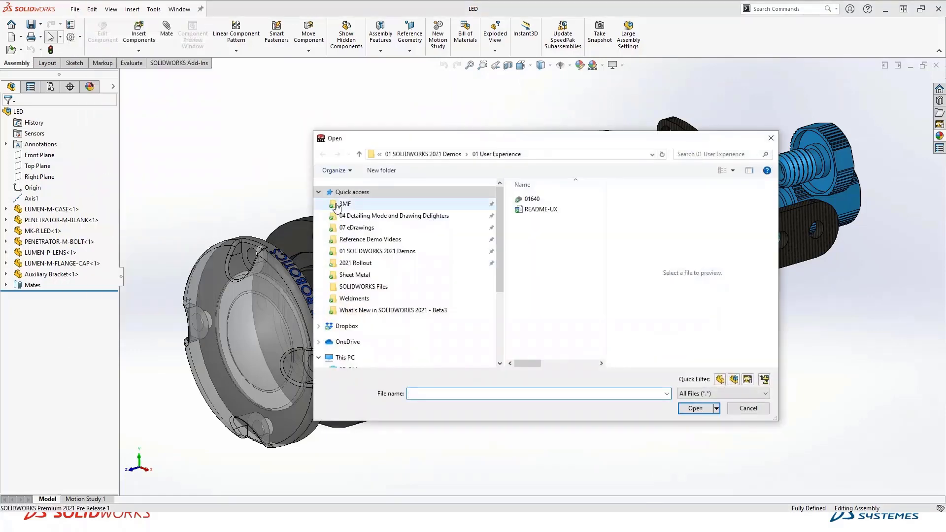
pyautogui.click(338, 205)
pyautogui.click(713, 392)
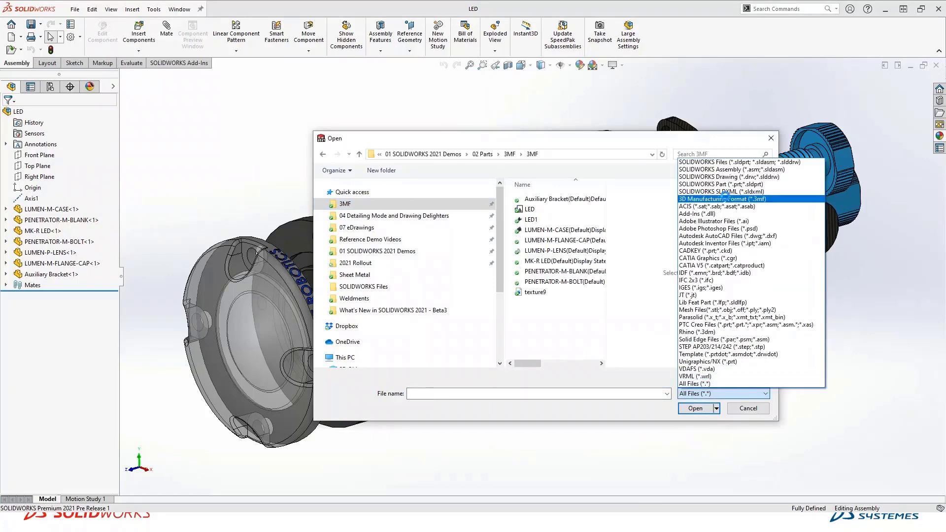
pyautogui.click(725, 199)
pyautogui.click(528, 199)
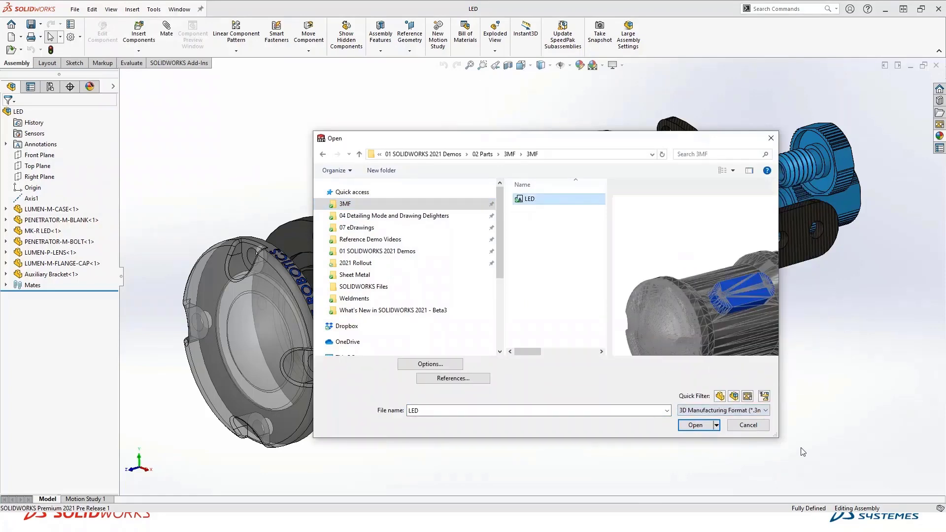
pyautogui.click(696, 424)
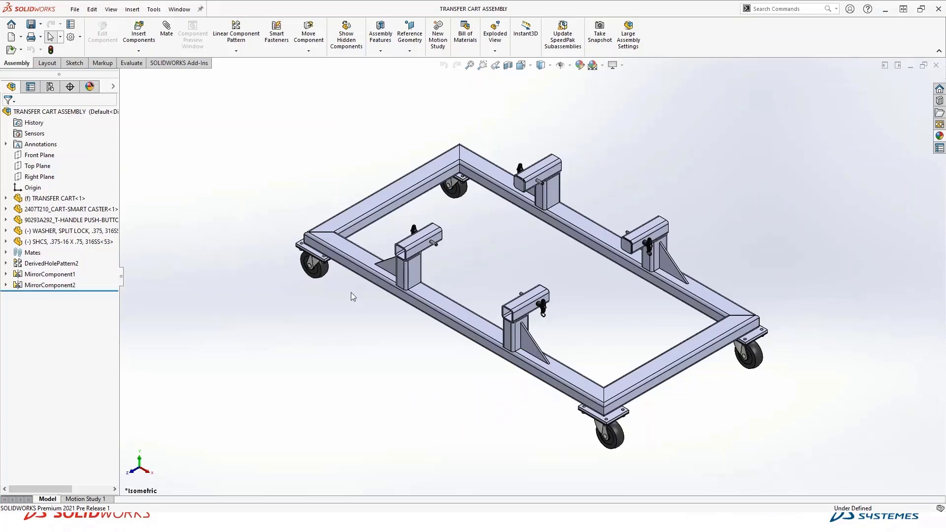
# Inspect the tube supports of the transfer cart assembly and open its TRANSFER CART frame part on its own
pyautogui.scroll(-5, 389, 243)
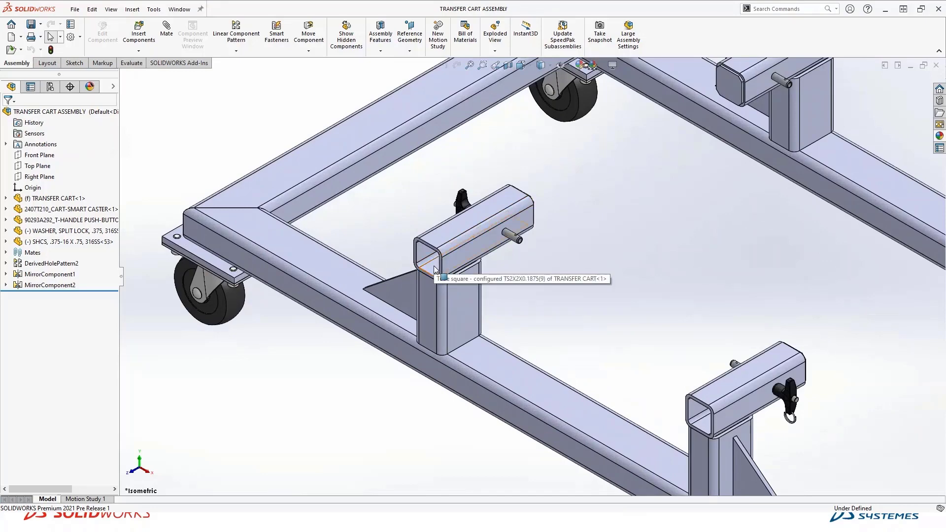
pyautogui.scroll(2, 435, 261)
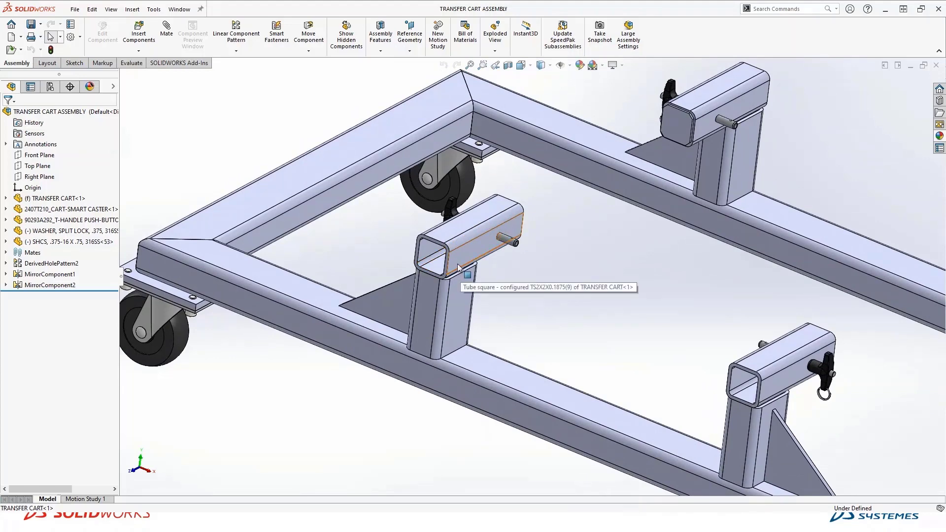
pyautogui.click(403, 143)
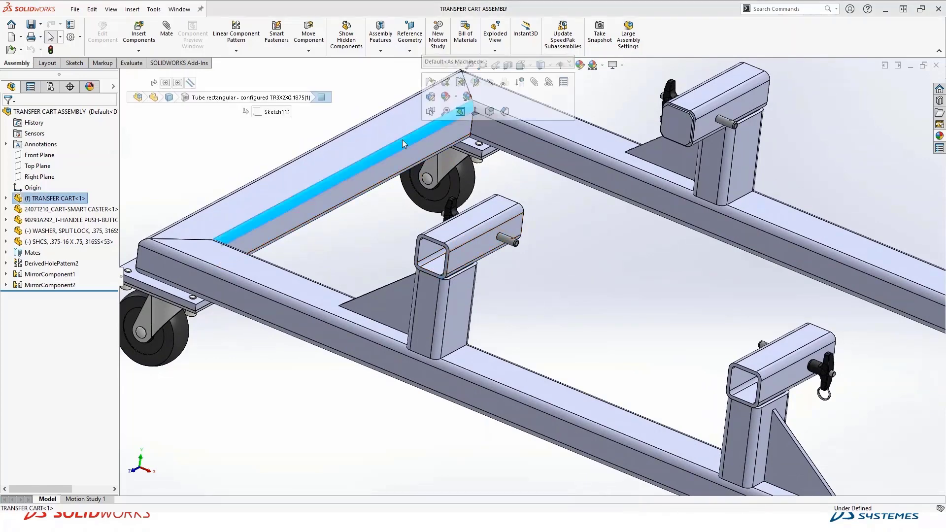
pyautogui.click(431, 83)
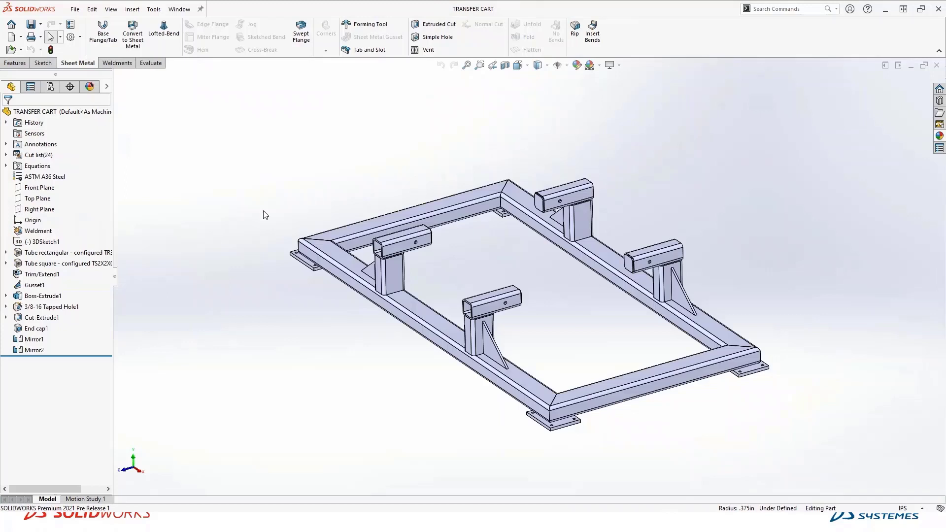
# Roll the part back to just after Trim/Extend1 and change that feature to an end miter with the alternative cut option
pyautogui.moveTo(97, 358); pyautogui.dragTo(93, 279)
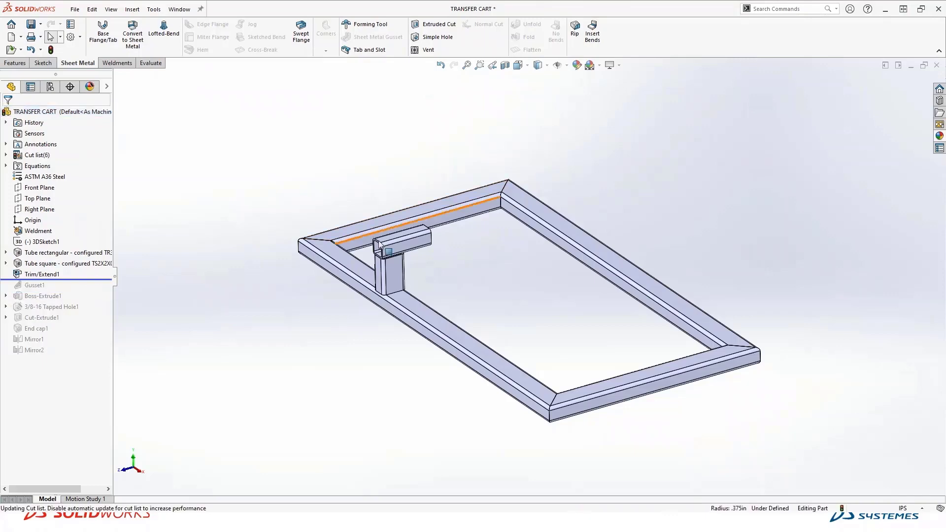
pyautogui.moveTo(376, 249); pyautogui.dragTo(378, 330, button='middle')
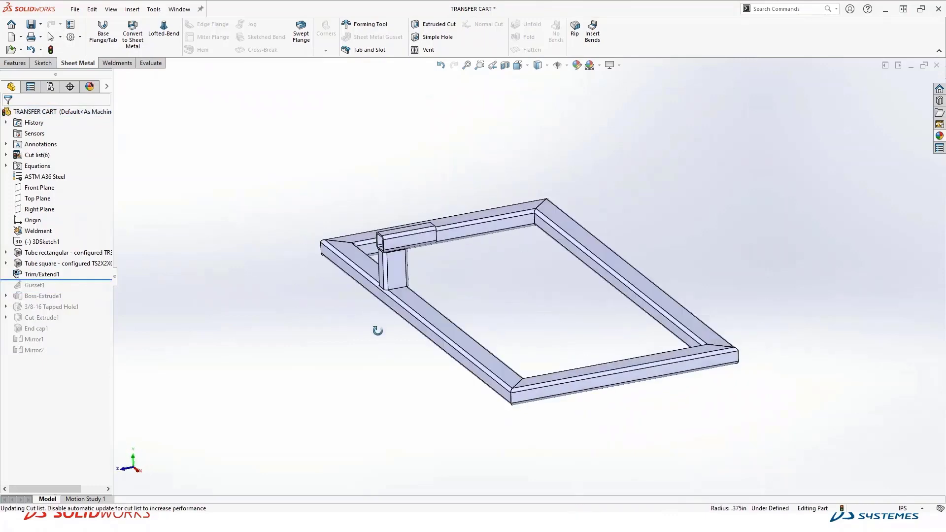
pyautogui.click(42, 274)
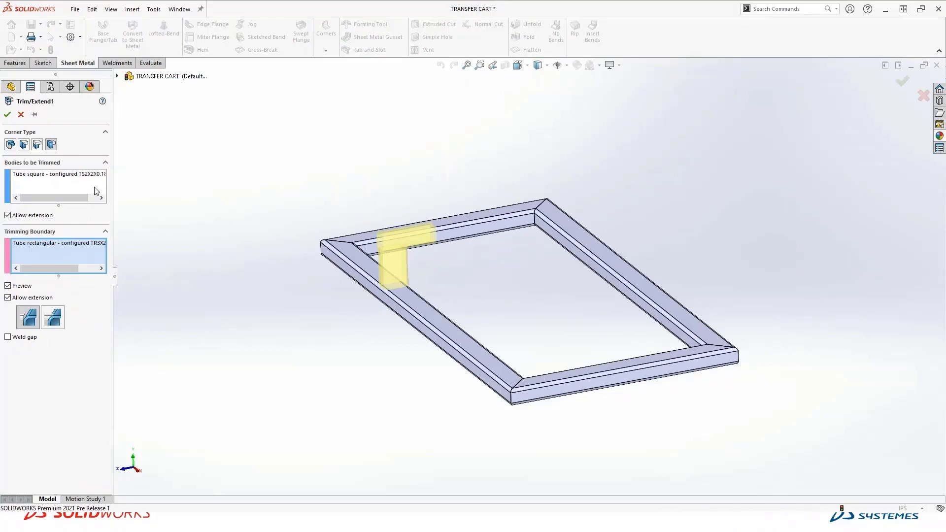
pyautogui.click(23, 144)
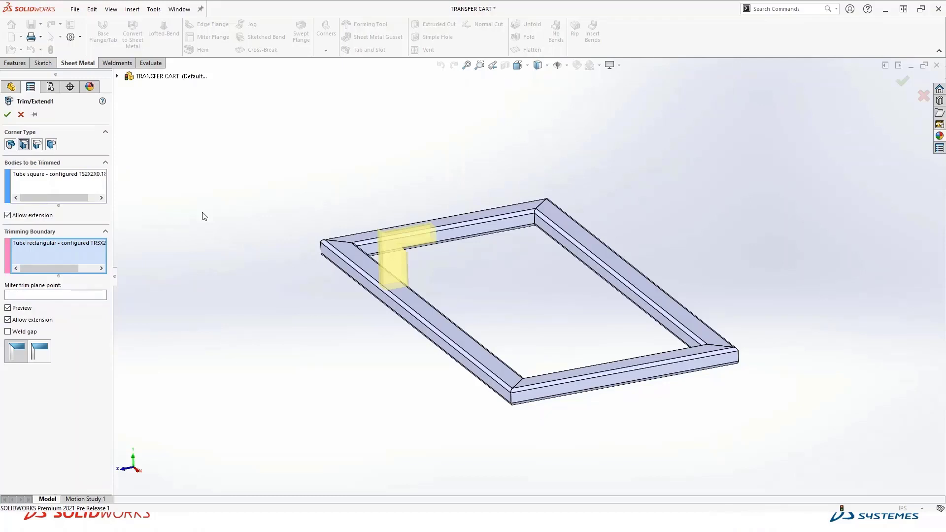
pyautogui.scroll(-3, 341, 236)
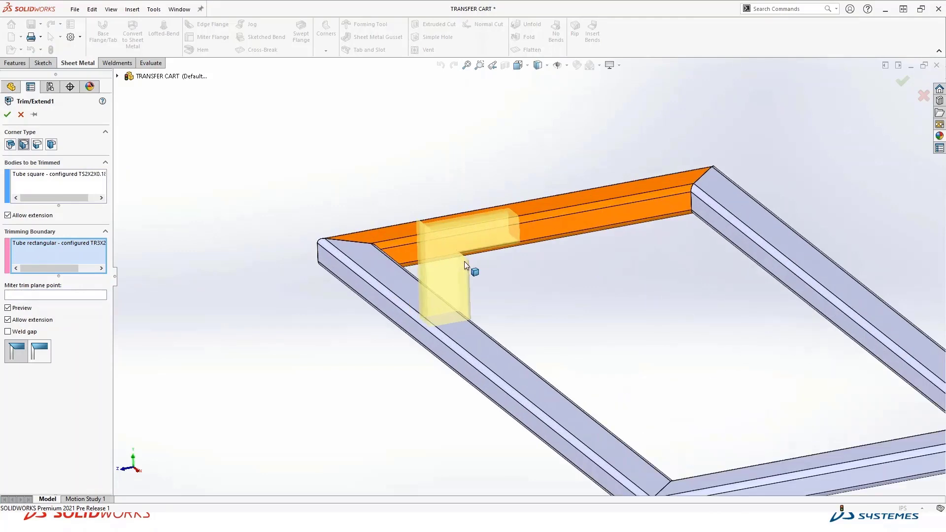
pyautogui.moveTo(464, 261); pyautogui.dragTo(451, 294, button='middle')
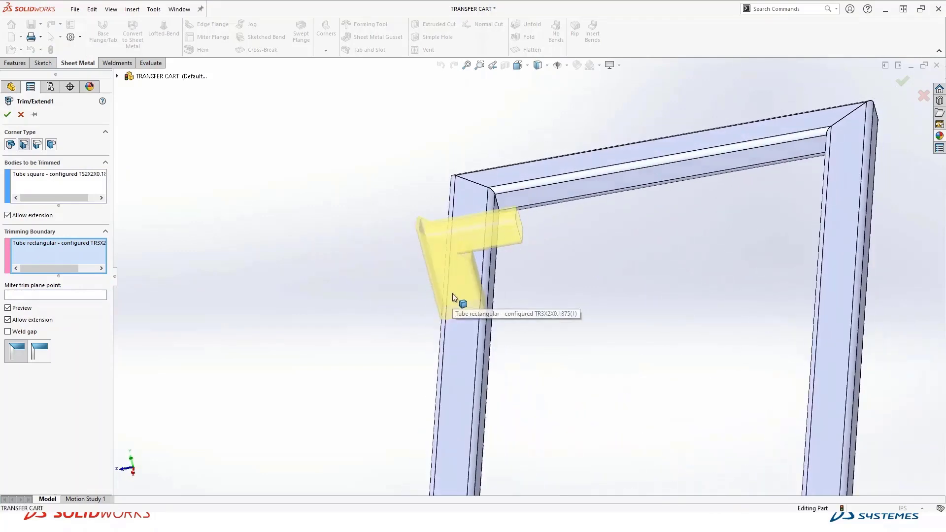
pyautogui.click(43, 357)
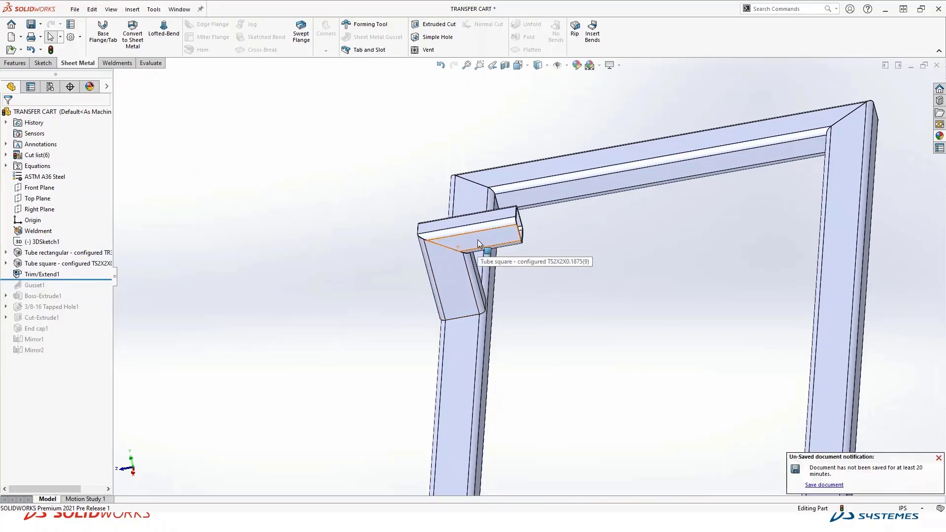
# Check the mitered square tube joint by hiding and reshowing the horizontal tube, and roll the part forward to the end
pyautogui.press('Tab')
pyautogui.hotkey('shift', 'Tab')
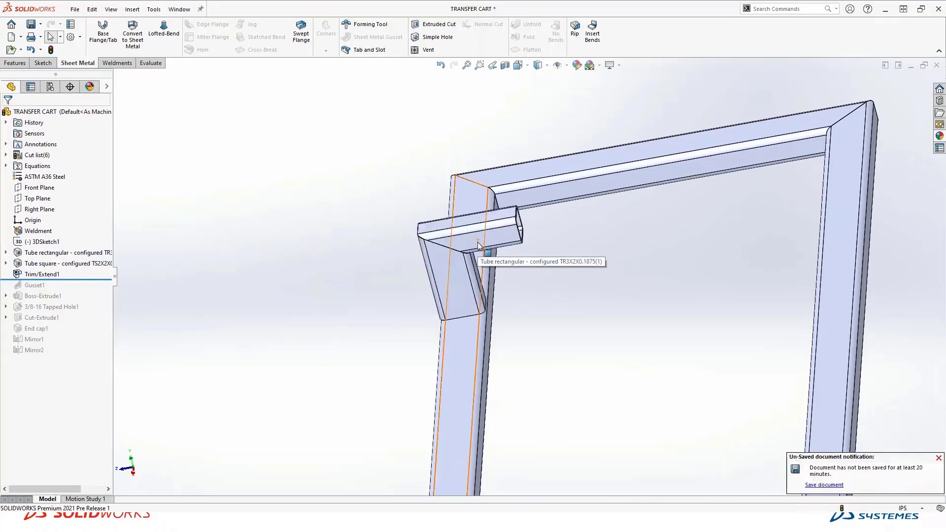
pyautogui.moveTo(513, 271); pyautogui.dragTo(502, 234, button='middle')
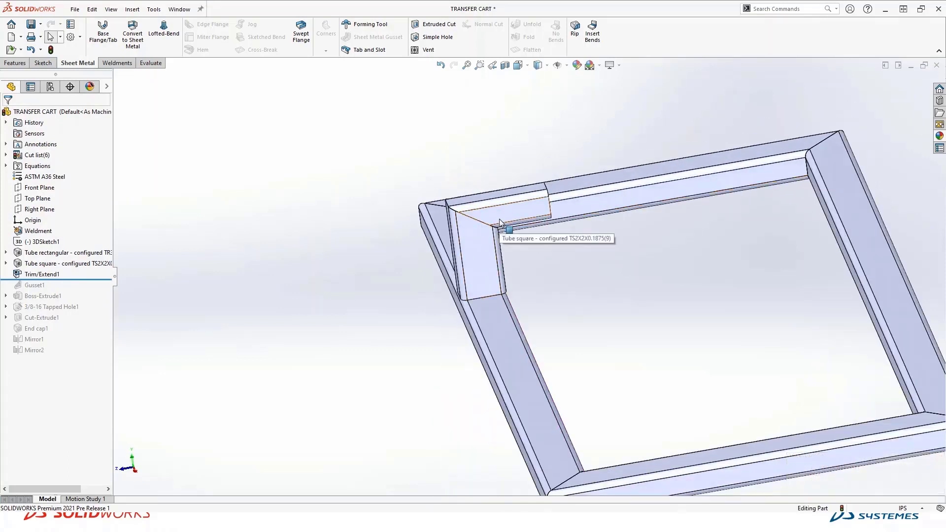
pyautogui.rightClick(95, 223)
pyautogui.click(123, 240)
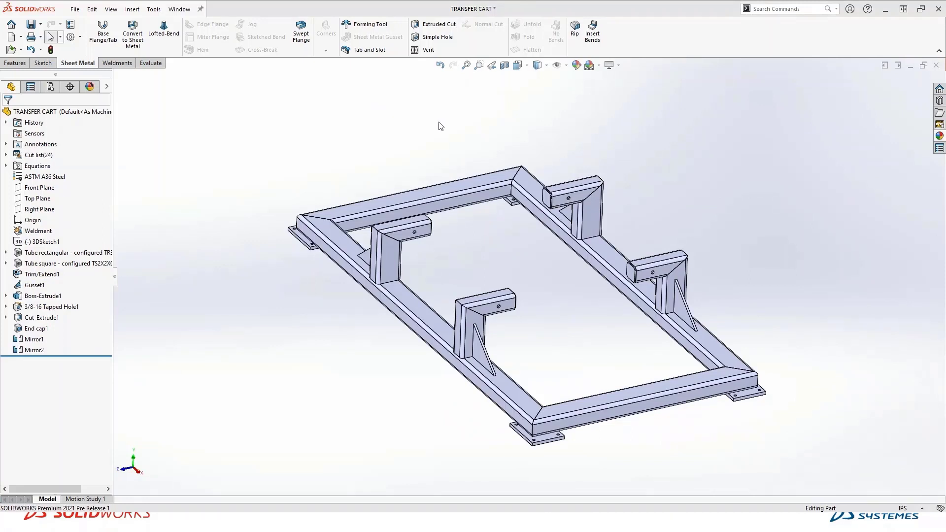
# Edit the appearance of the whole TRANSFER CART part and set its color to orange, RGB 232, 113, 8
pyautogui.click(575, 68)
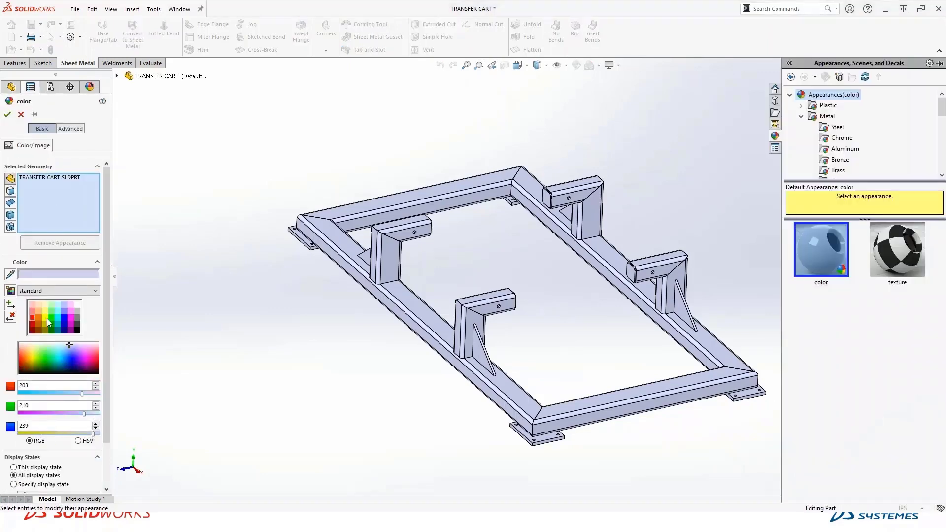
pyautogui.click(45, 319)
pyautogui.click(39, 312)
pyautogui.click(38, 318)
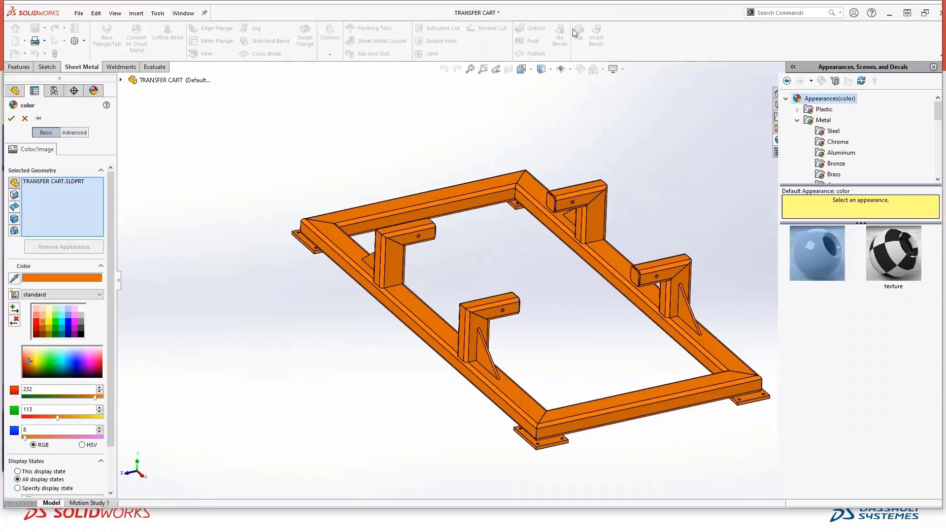
# Arrange the SOLIDWORKS window beside the browser showing the Square Robot website, and return to the cart's color settings
pyautogui.moveTo(573, 29); pyautogui.dragTo(708, 13)
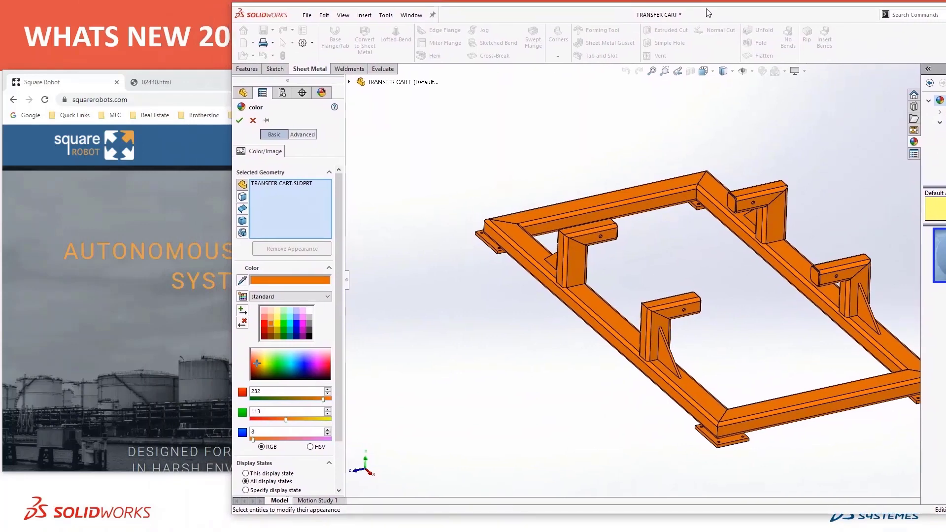
pyautogui.click(203, 82)
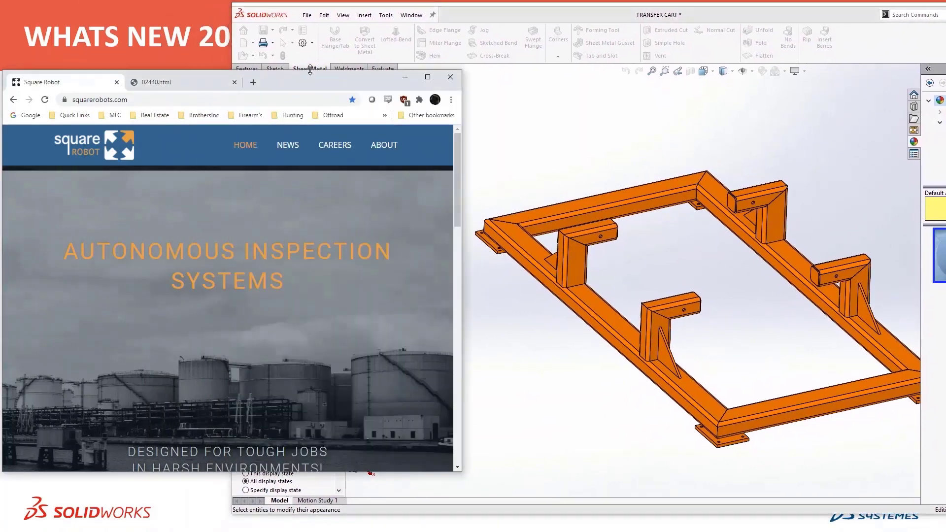
pyautogui.moveTo(310, 71); pyautogui.dragTo(310, 28)
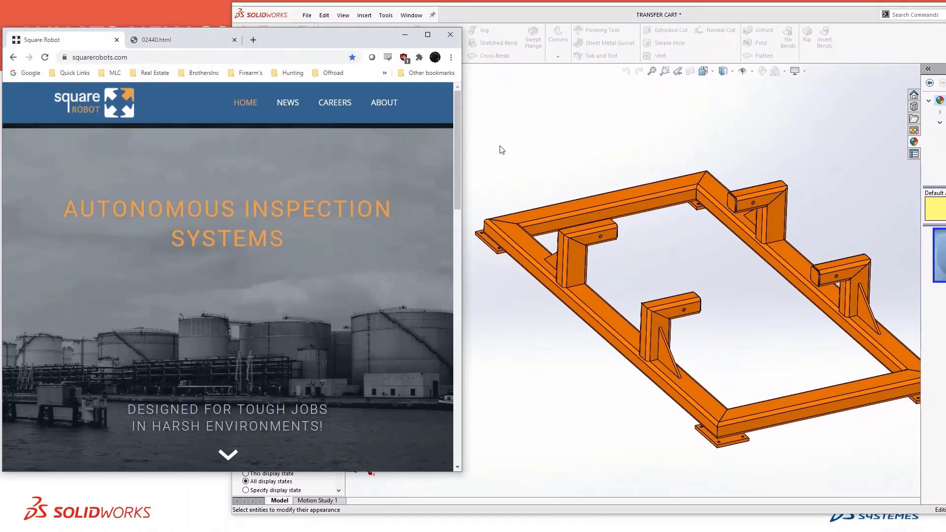
pyautogui.click(538, 194)
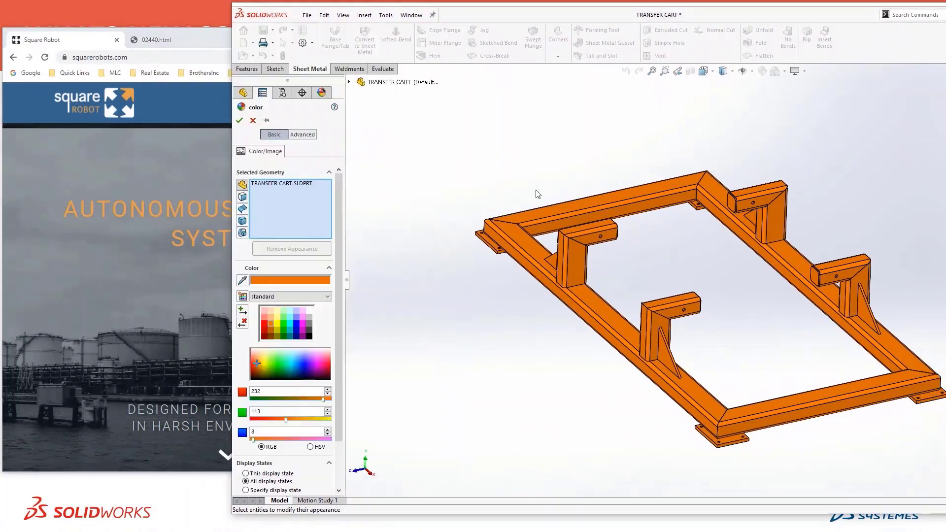
# Sample the blue of the Square Robot website's header for the whole cart and apply it, keeping the appearance settings open
pyautogui.click(242, 280)
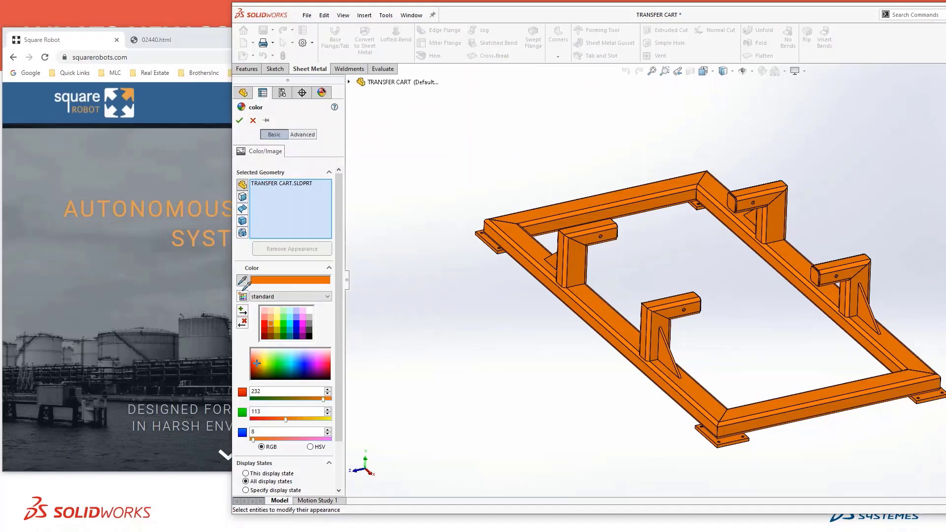
pyautogui.click(162, 96)
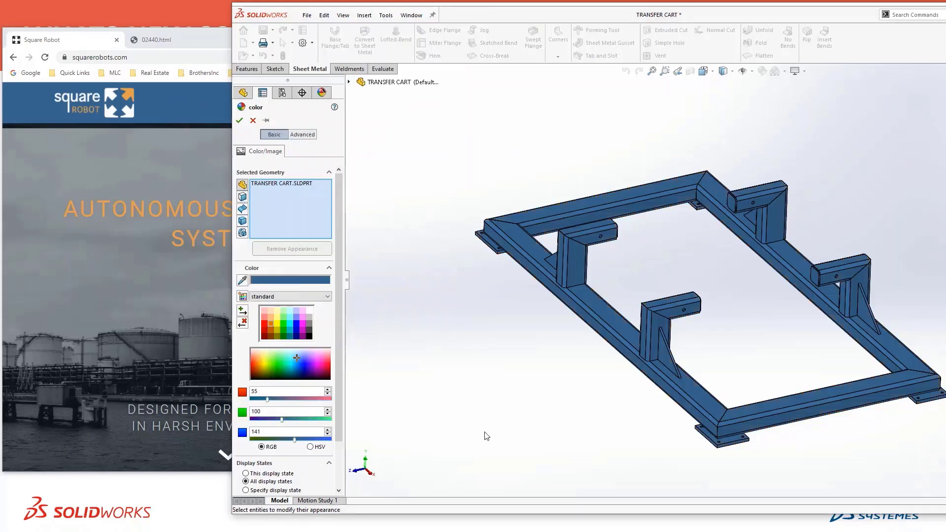
pyautogui.click(266, 121)
pyautogui.click(239, 122)
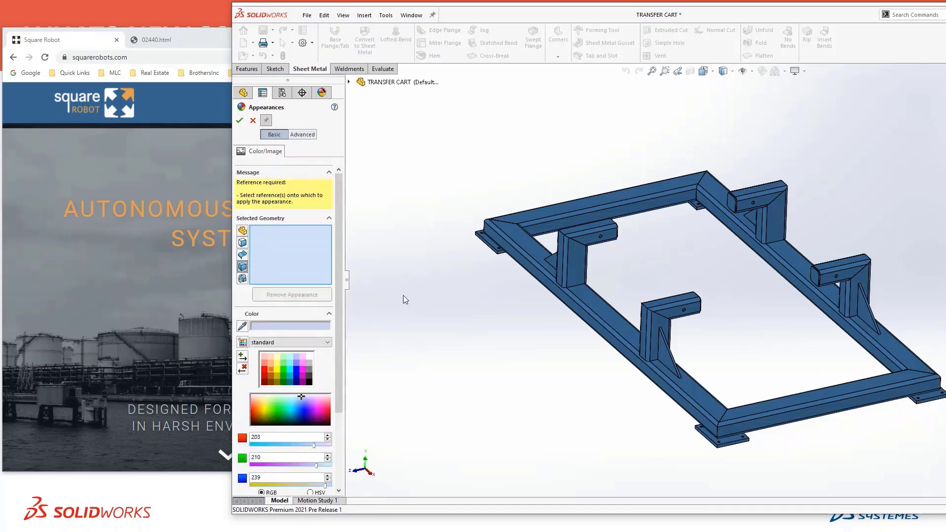
# Select the four upright brackets with their gussets and color them with the orange sampled from the Square Robot logo
pyautogui.press('f')
pyautogui.moveTo(491, 379); pyautogui.dragTo(598, 304, button='middle')
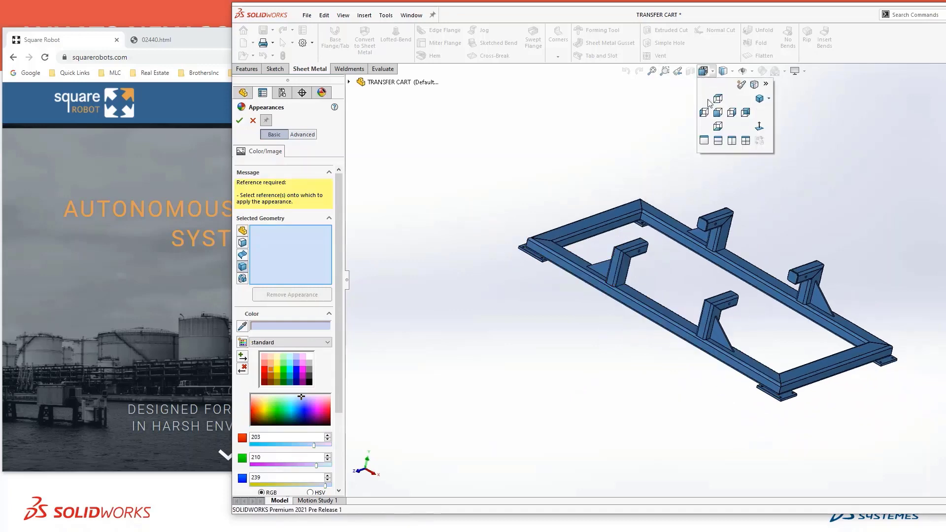
pyautogui.hotkey('ctrl', '1')
pyautogui.moveTo(542, 168); pyautogui.dragTo(865, 395)
pyautogui.moveTo(814, 173); pyautogui.dragTo(795, 236, button='middle')
pyautogui.scroll(-2, 794, 235)
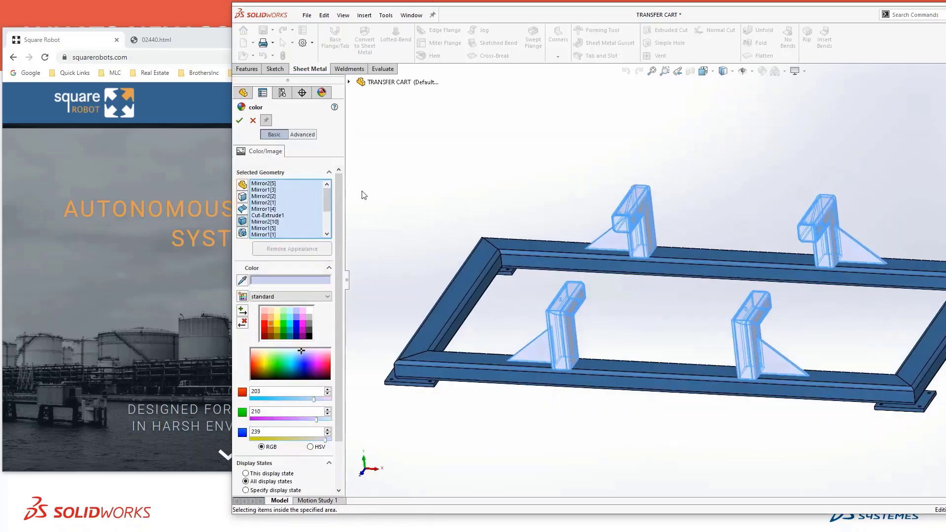
pyautogui.click(242, 280)
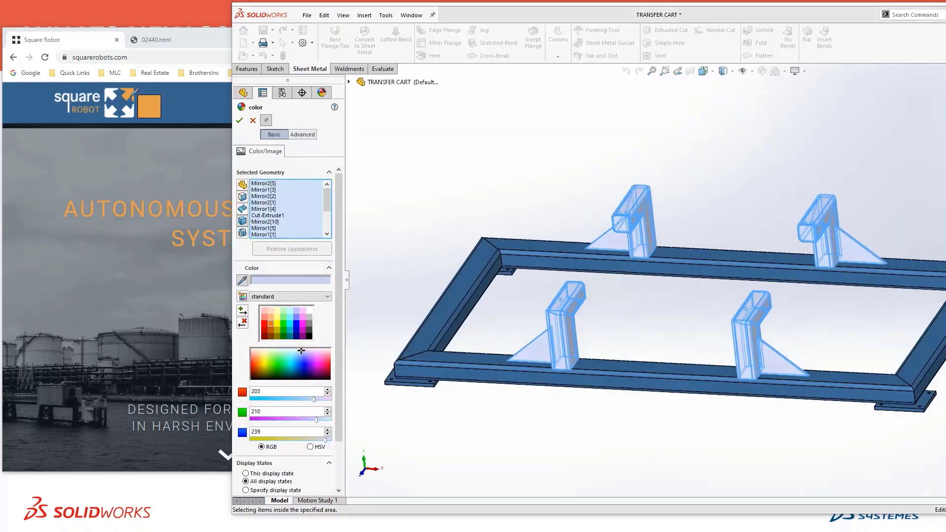
pyautogui.click(129, 93)
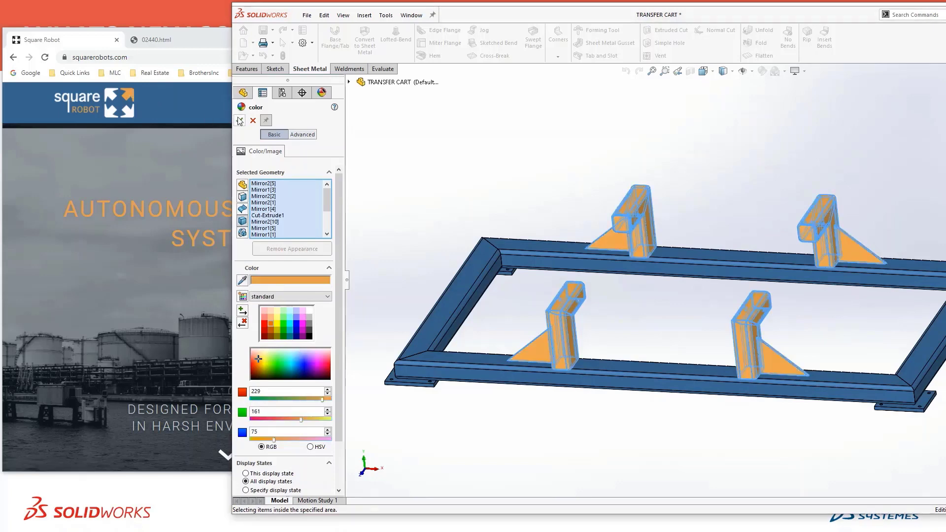
pyautogui.click(720, 225)
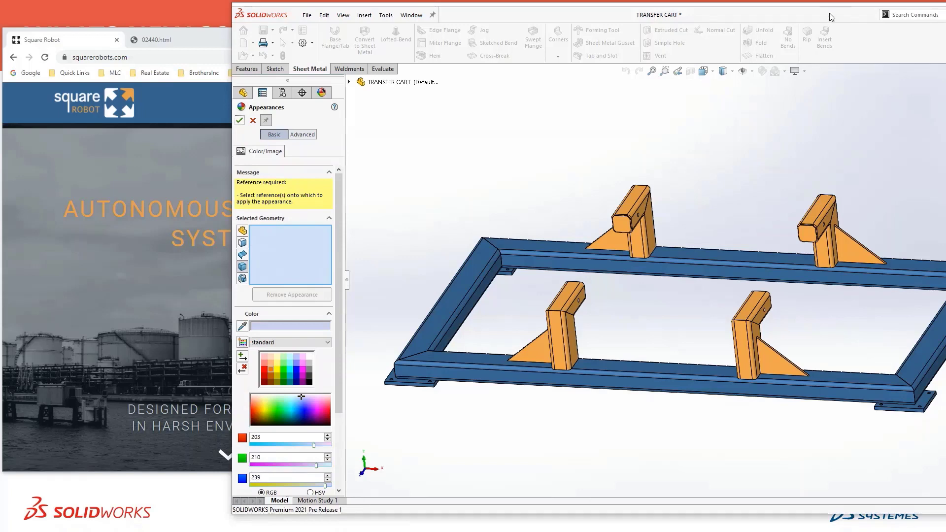
# Bring the SOLIDWORKS window back to full size, close the appearance settings and show the cart in isometric view
pyautogui.moveTo(831, 14); pyautogui.dragTo(655, 18)
pyautogui.click(884, 22)
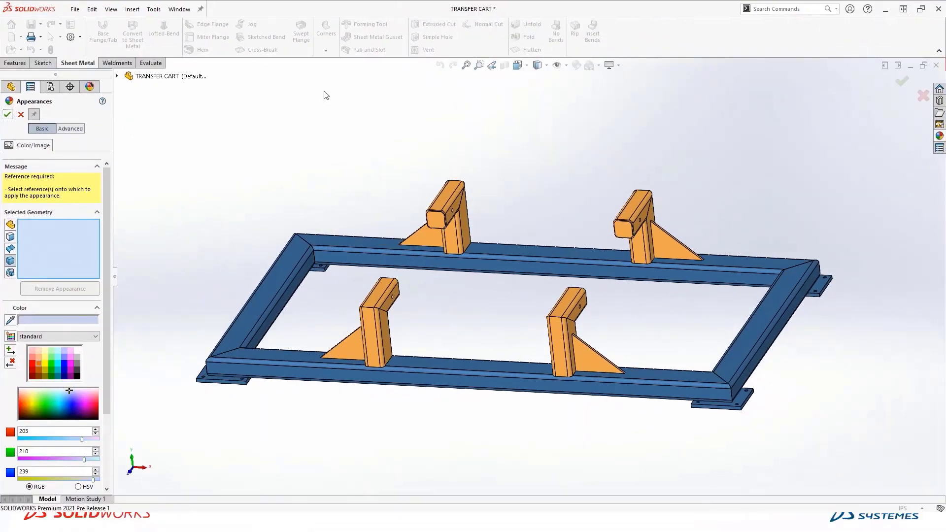
pyautogui.click(20, 115)
pyautogui.hotkey('ctrl', '7')
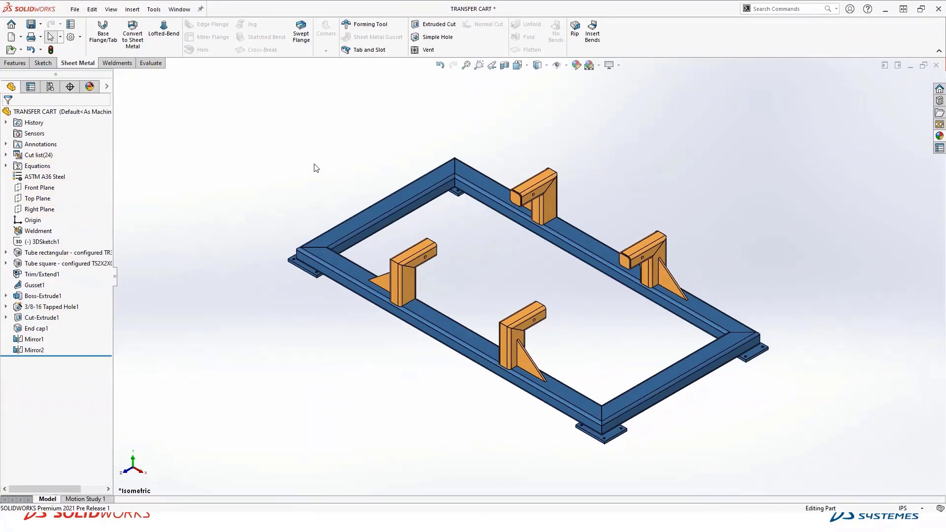
# Add a configuration-specific file property named "Cost per file" with the type Equation
pyautogui.click(75, 26)
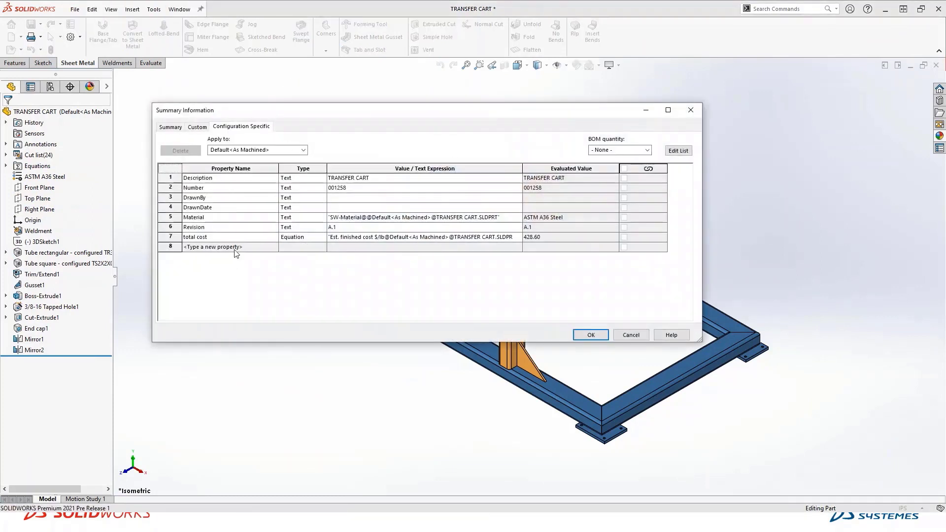
pyautogui.click(236, 247)
pyautogui.click(323, 249)
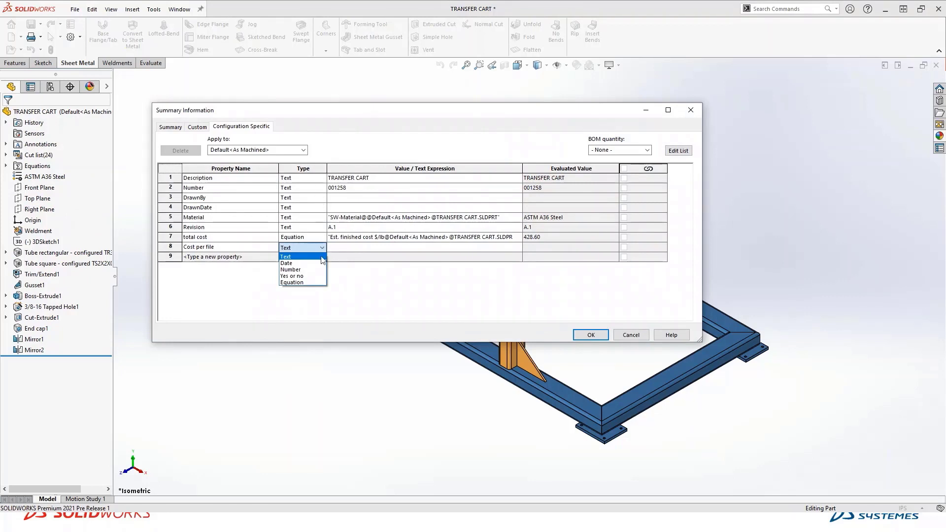
pyautogui.click(303, 283)
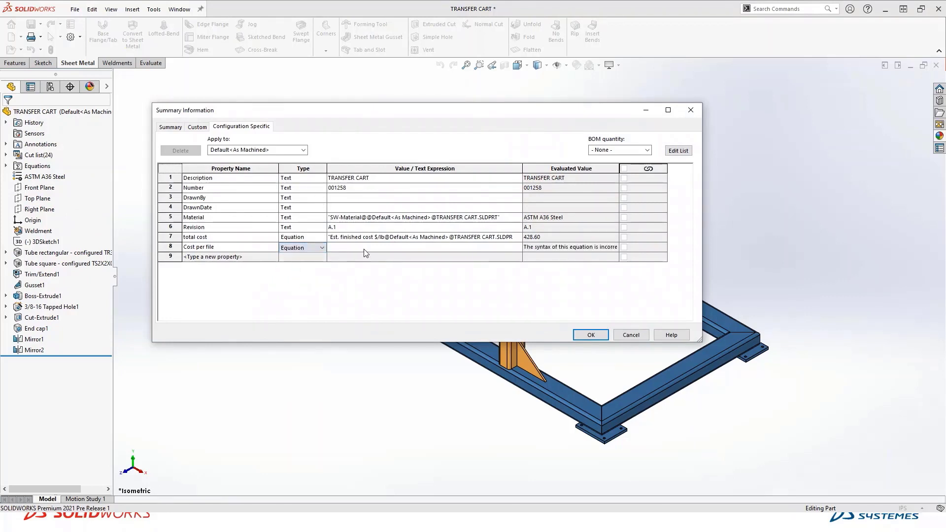
# Define the "Cost per file" equation as the global variable Est. finished cost $/lb multiplied by SW-Mass, and accept the properties
pyautogui.click(376, 246)
pyautogui.moveTo(384, 260)
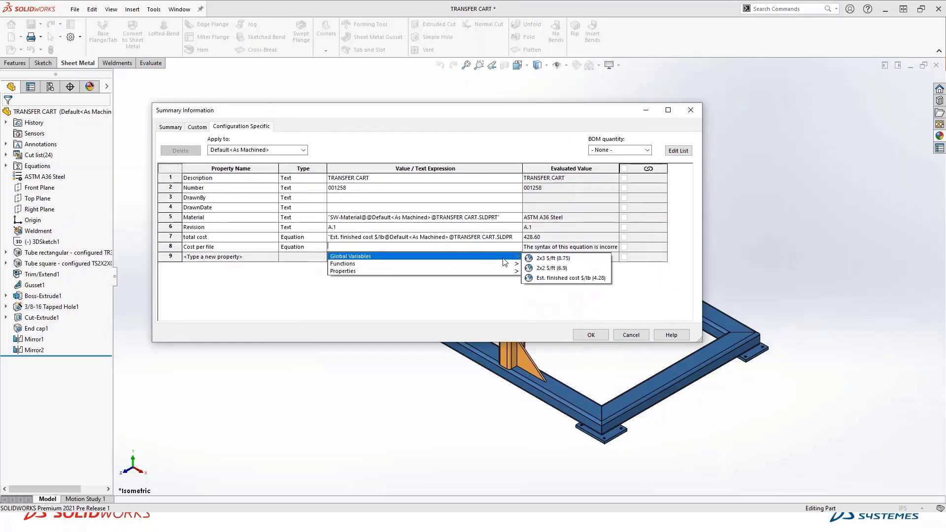
pyautogui.click(570, 279)
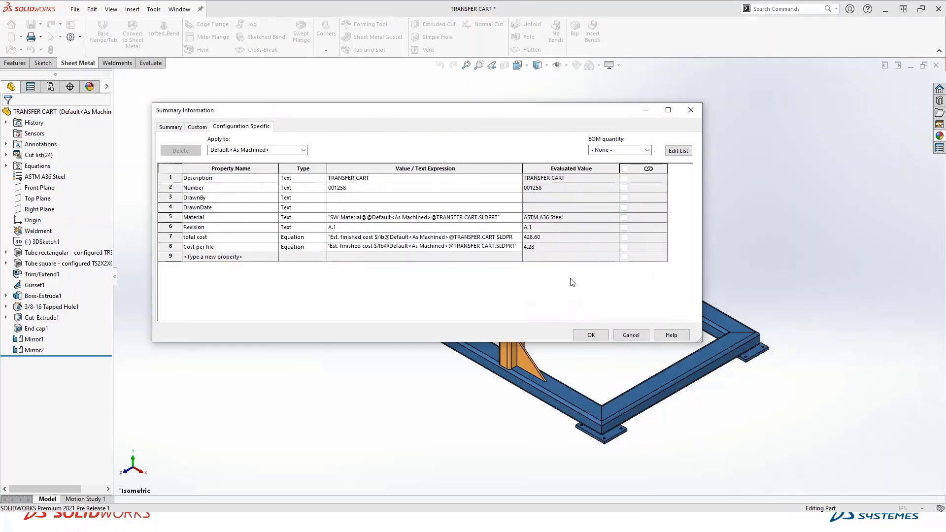
pyautogui.write('*')
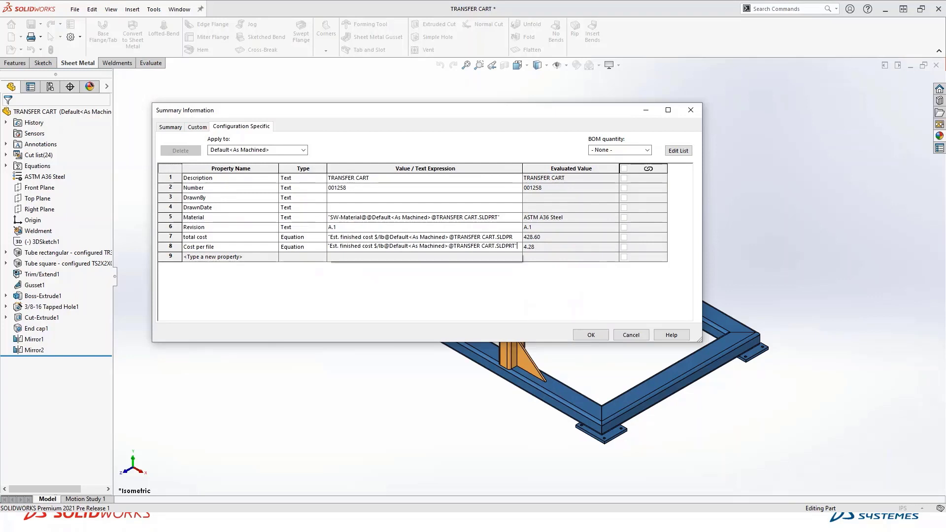
pyautogui.moveTo(515, 271)
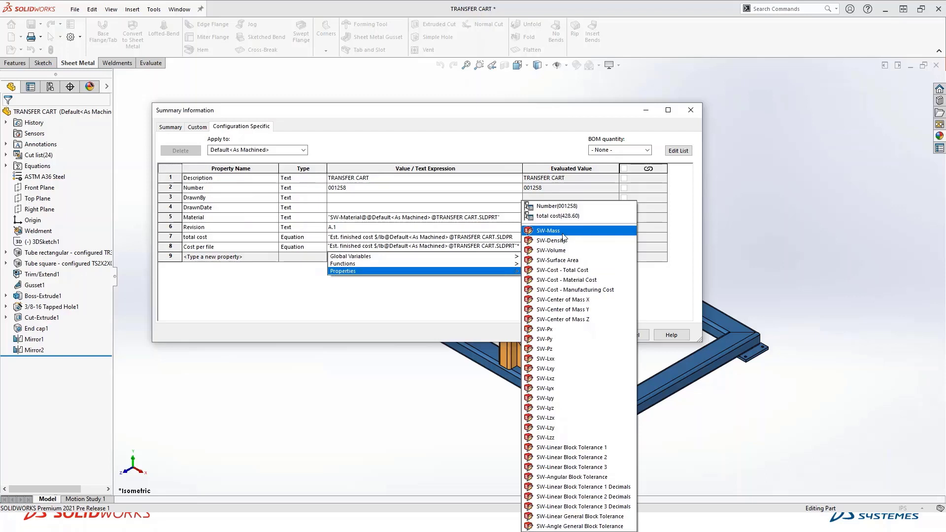
pyautogui.click(563, 234)
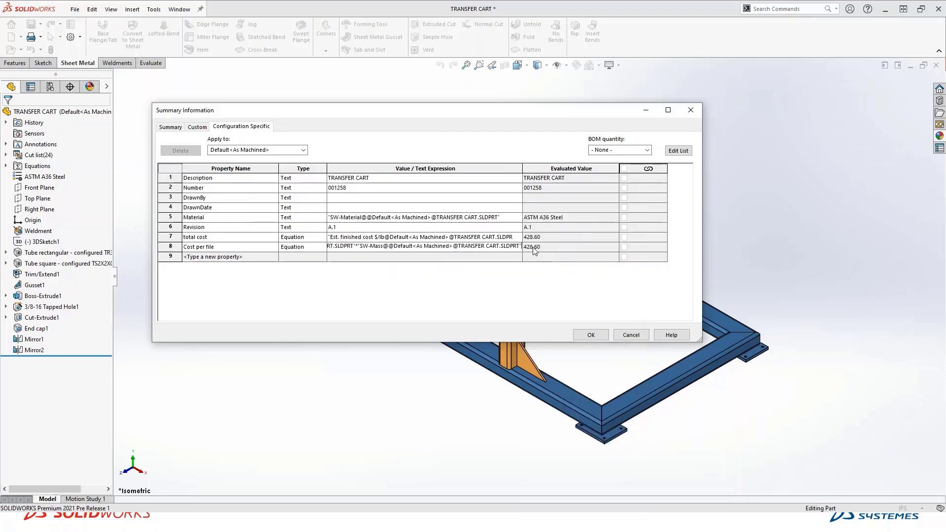
pyautogui.click(591, 335)
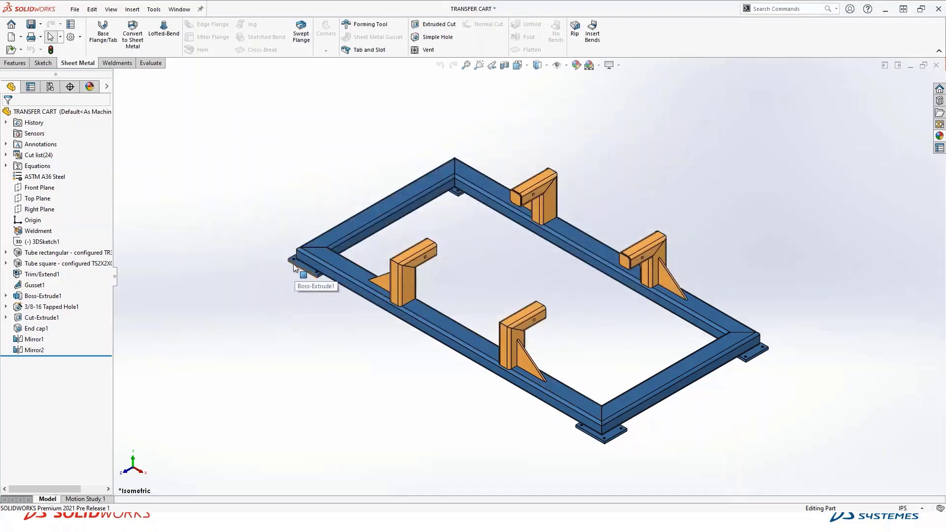
# In the cut-list properties of the 0.13 x 1.81 x 1.81 plate, add a property named "total length" with the type Equation
pyautogui.doubleClick(39, 156)
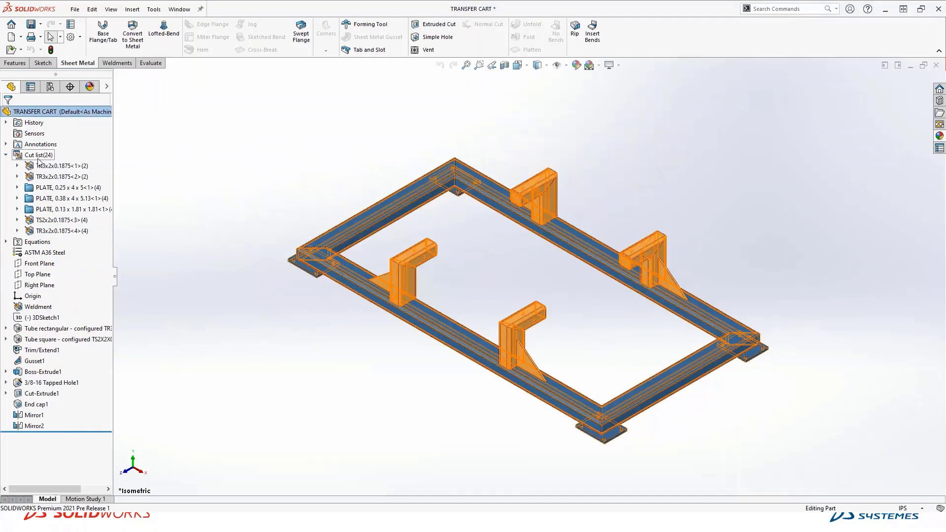
pyautogui.click(55, 210)
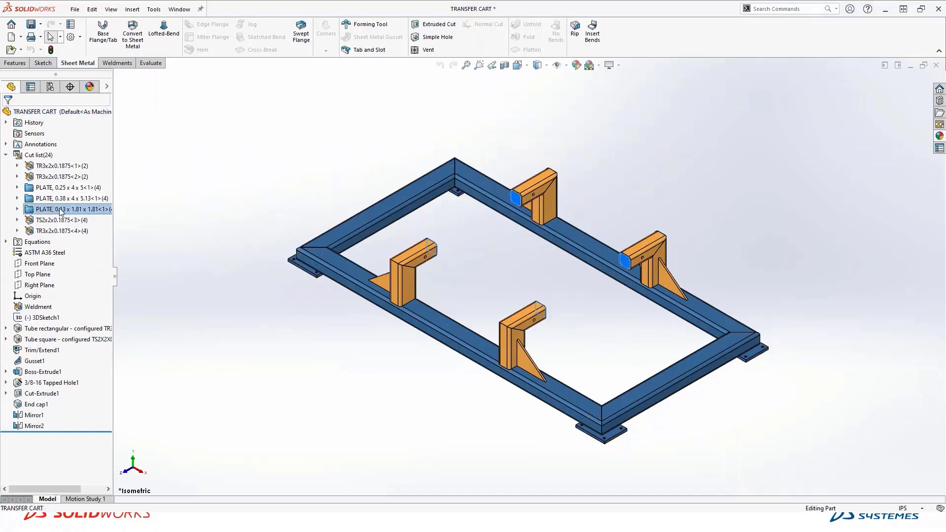
pyautogui.rightClick(57, 212)
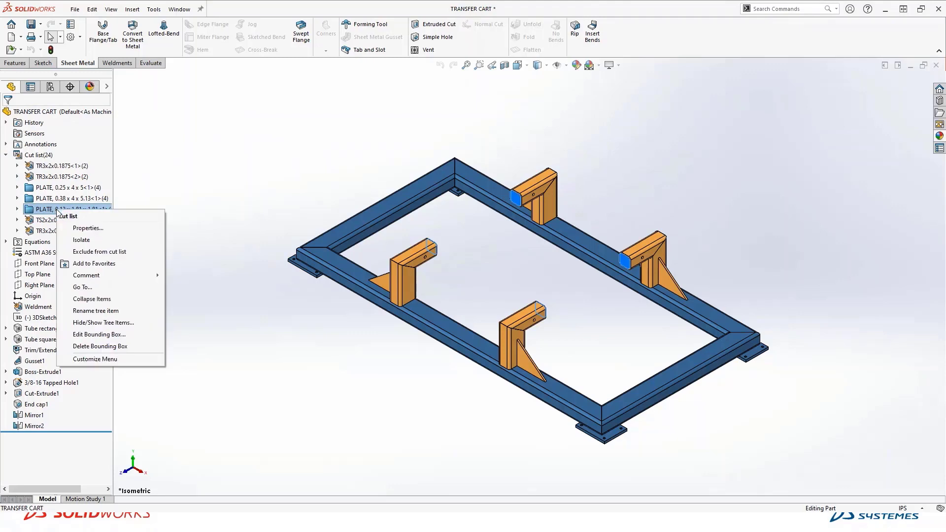
pyautogui.click(91, 227)
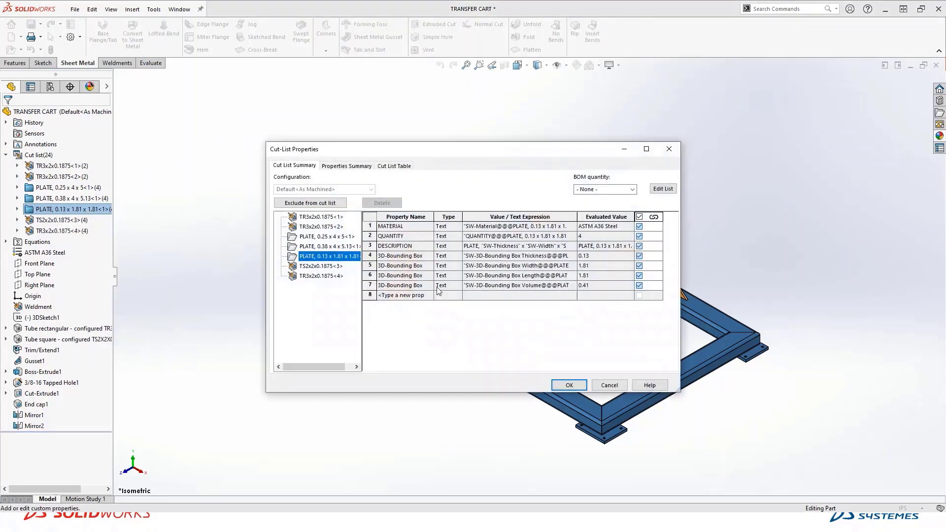
pyautogui.click(420, 294)
pyautogui.click(457, 298)
pyautogui.click(457, 296)
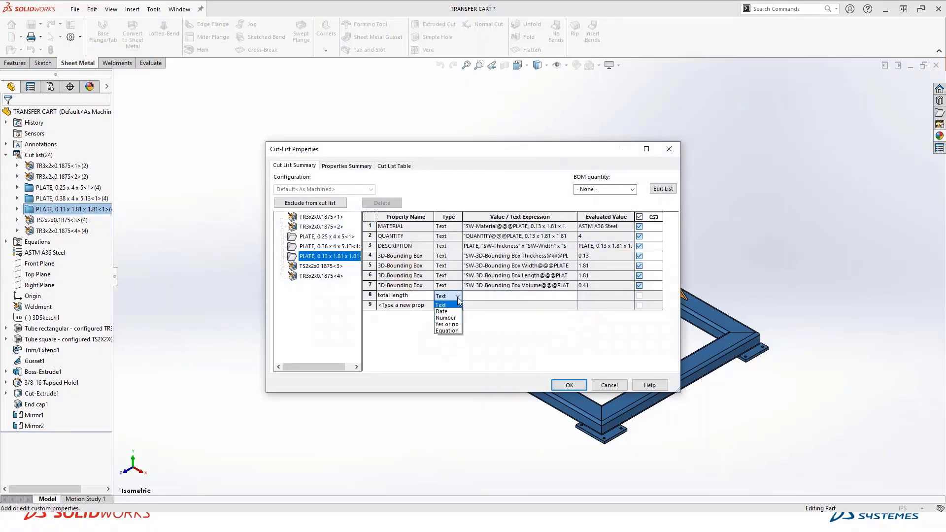
pyautogui.click(450, 331)
# Define the "total length" equation as QUANTITY multiplied by 3D-Bounding Box Length, and accept the cut-list properties
pyautogui.click(484, 296)
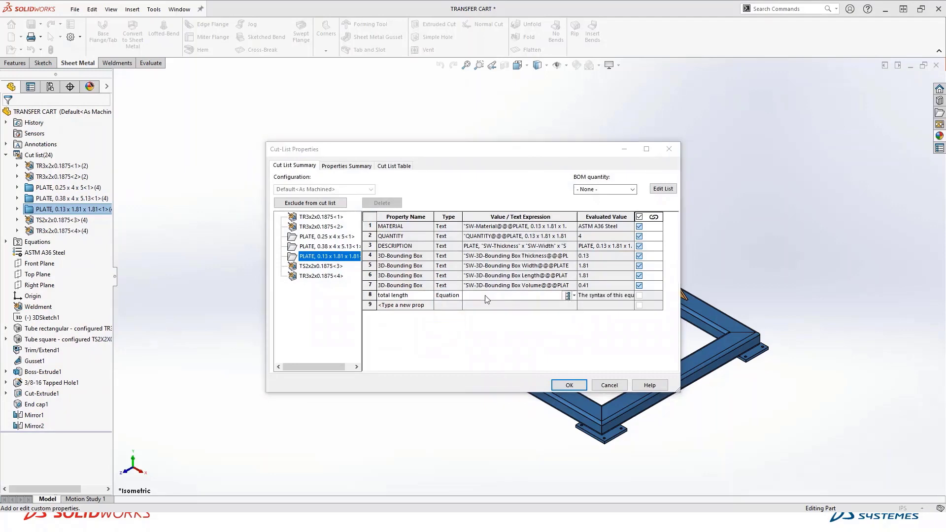
pyautogui.moveTo(563, 304)
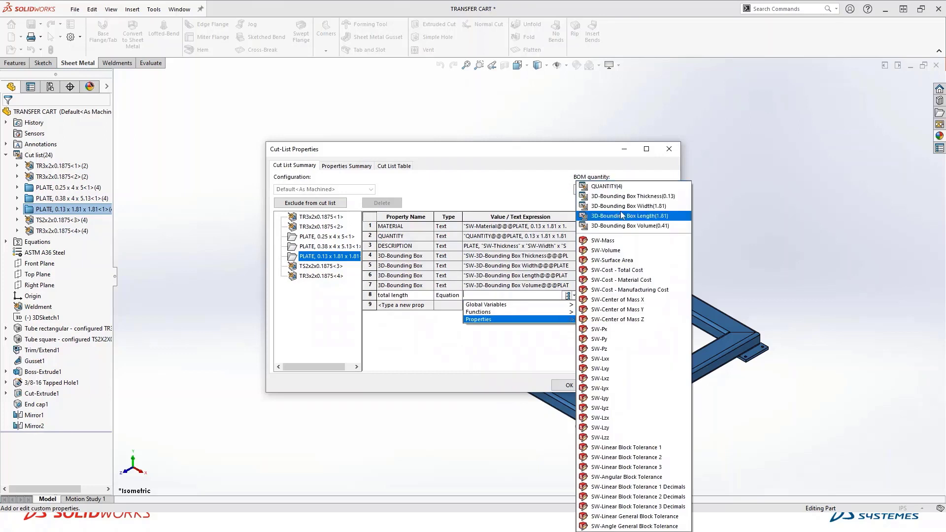
pyautogui.click(622, 190)
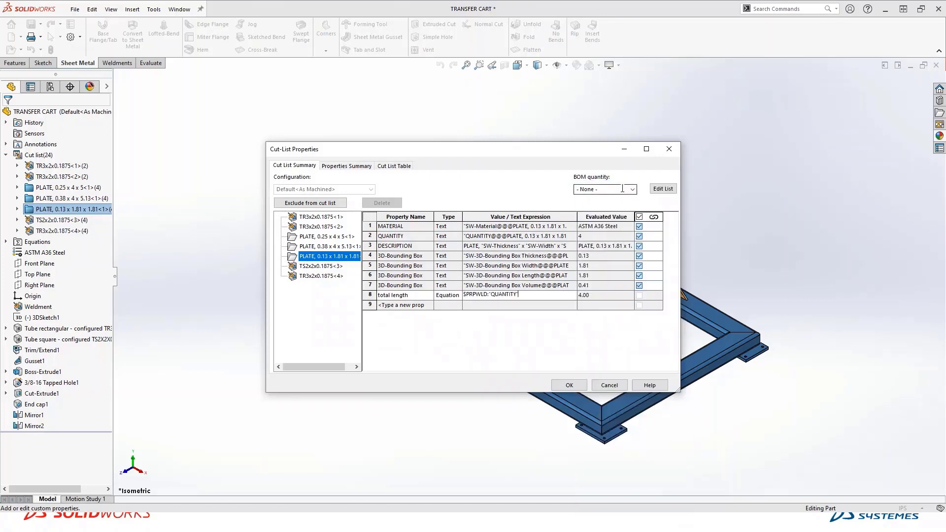
pyautogui.write('*')
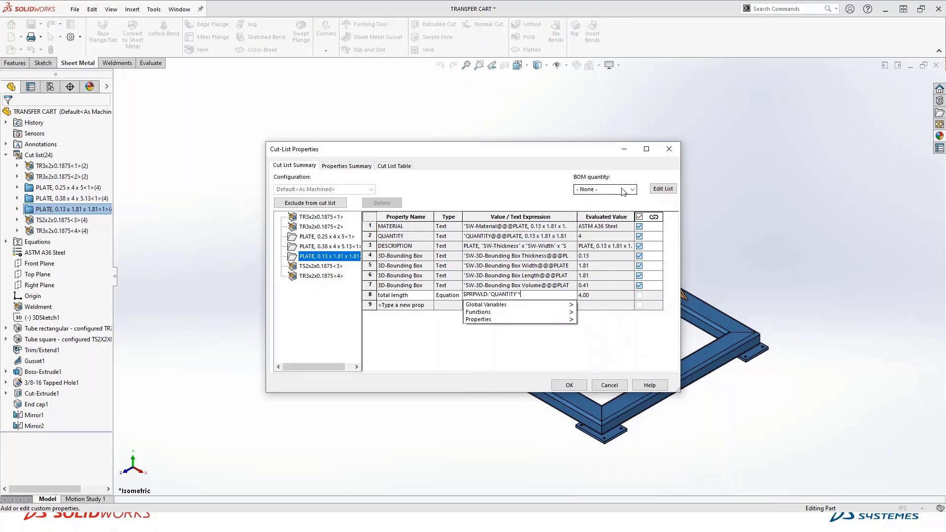
pyautogui.moveTo(556, 314)
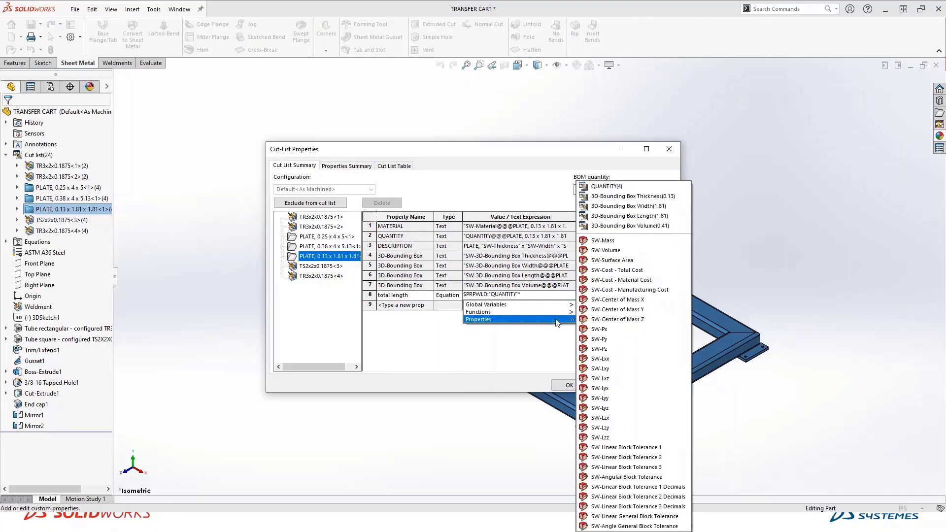
pyautogui.click(656, 217)
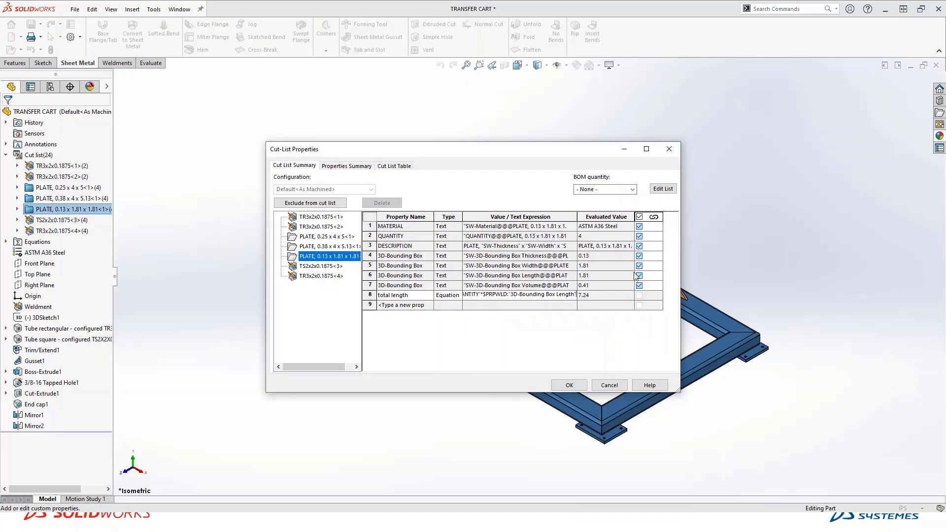
pyautogui.click(570, 385)
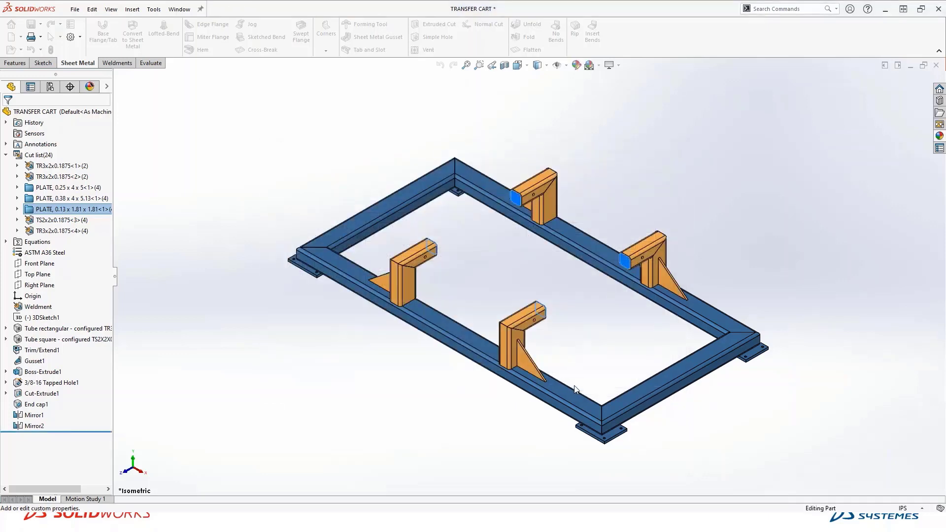
# Clear the plate selection, switch to the TRANSFER CART ASSEMBLY and close the open documents
pyautogui.click(756, 169)
pyautogui.hotkey('ctrl', 'Tab')
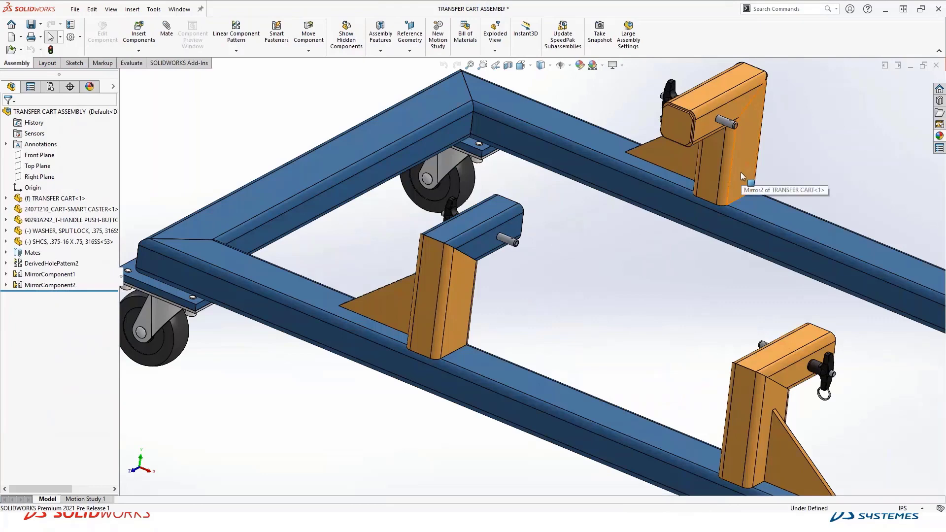
pyautogui.hotkey('ctrl', 'w')
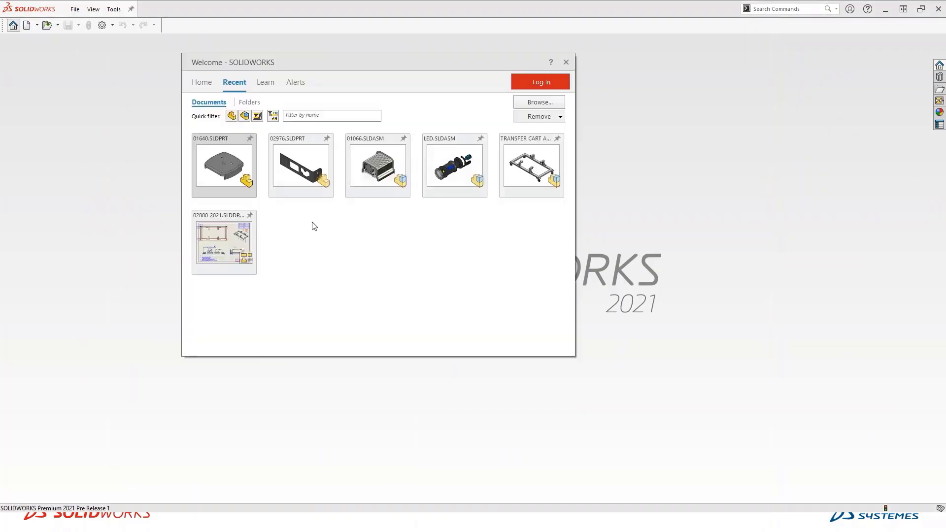
# Open the recent drawing 02800-2021.SLDDRW in Detailing mode and check which documents are open in SOLIDWORKS
pyautogui.click(252, 275)
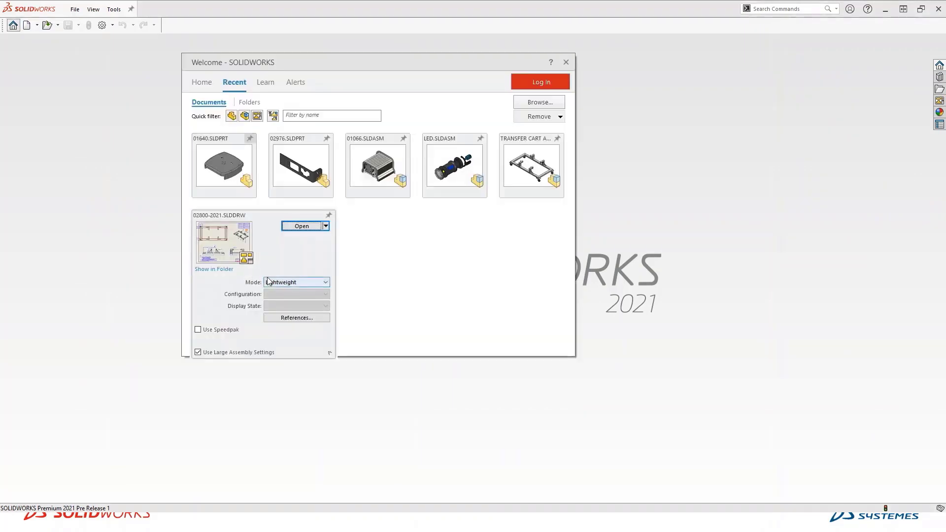
pyautogui.click(308, 284)
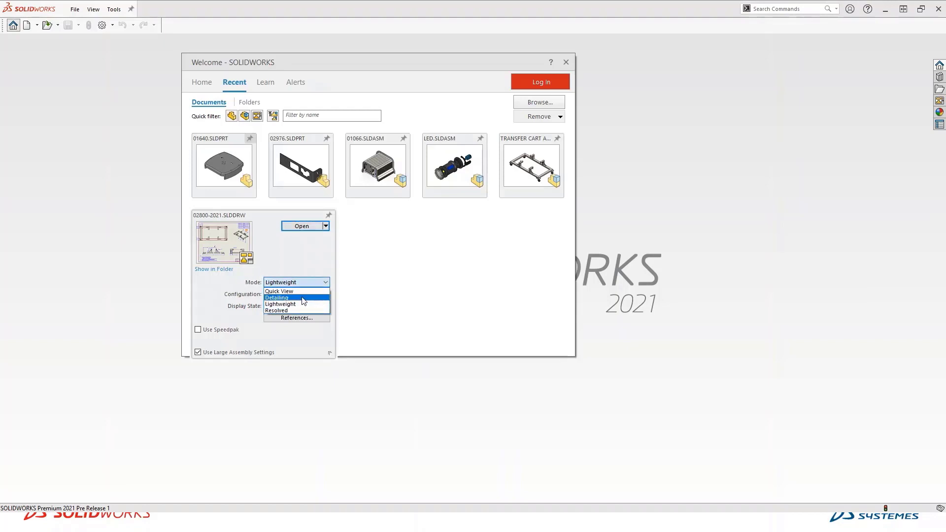
pyautogui.click(295, 298)
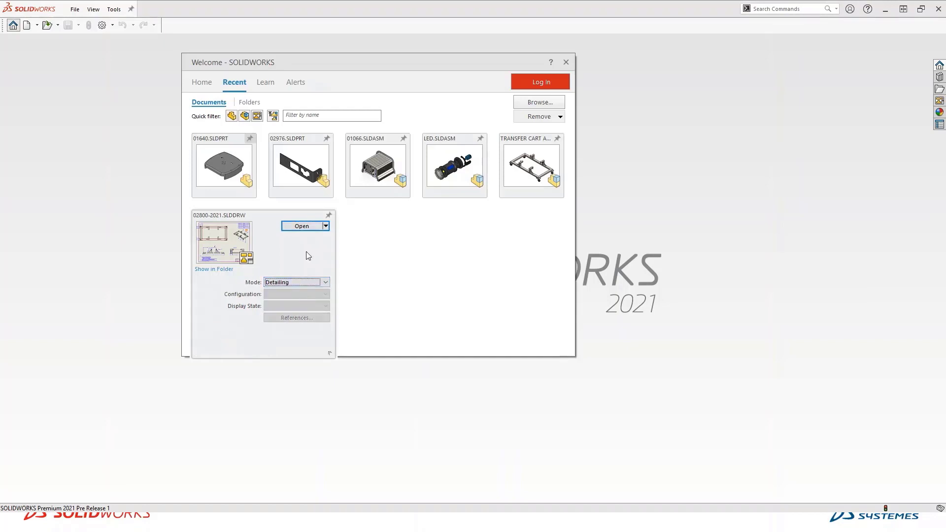
pyautogui.click(305, 227)
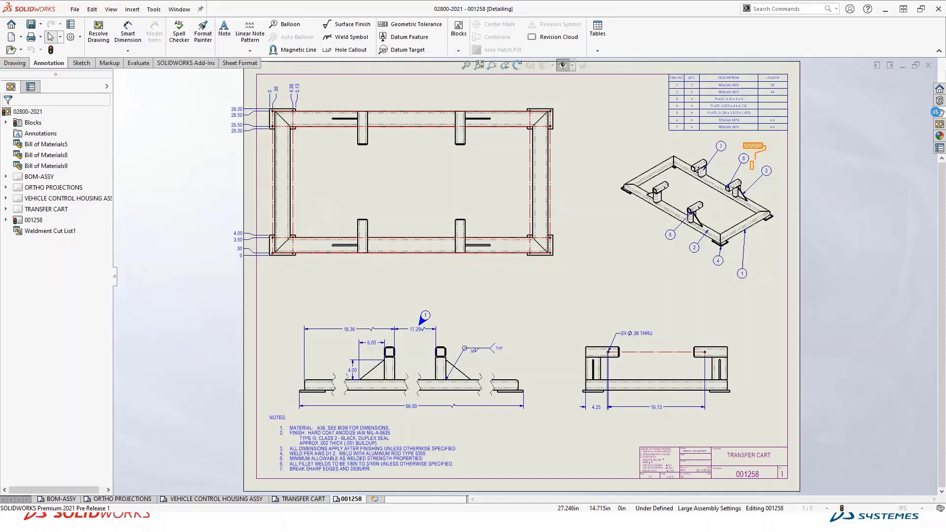
pyautogui.click(936, 112)
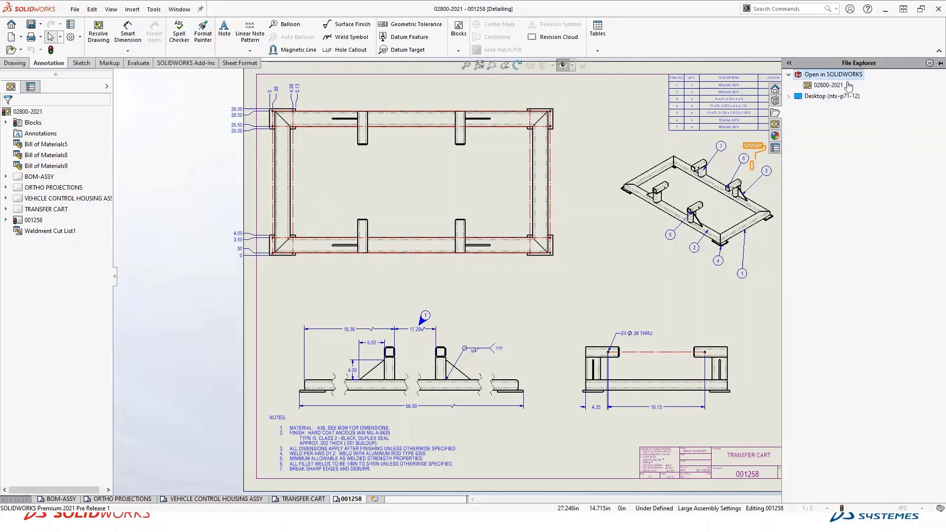
pyautogui.moveTo(834, 91)
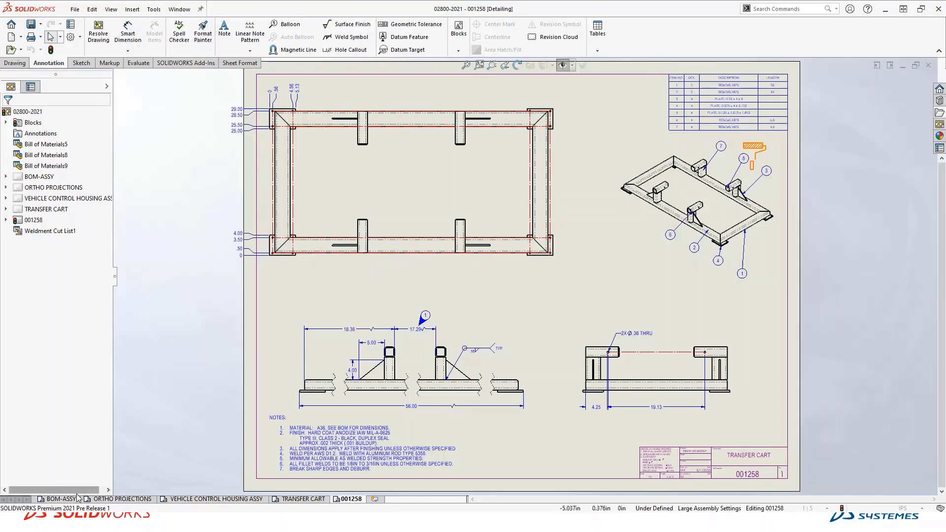
# On the BOM-ASSY sheet, tilt the magnetic line beside the exploded view to about 94.5° and place balloon 7 on it
pyautogui.click(56, 498)
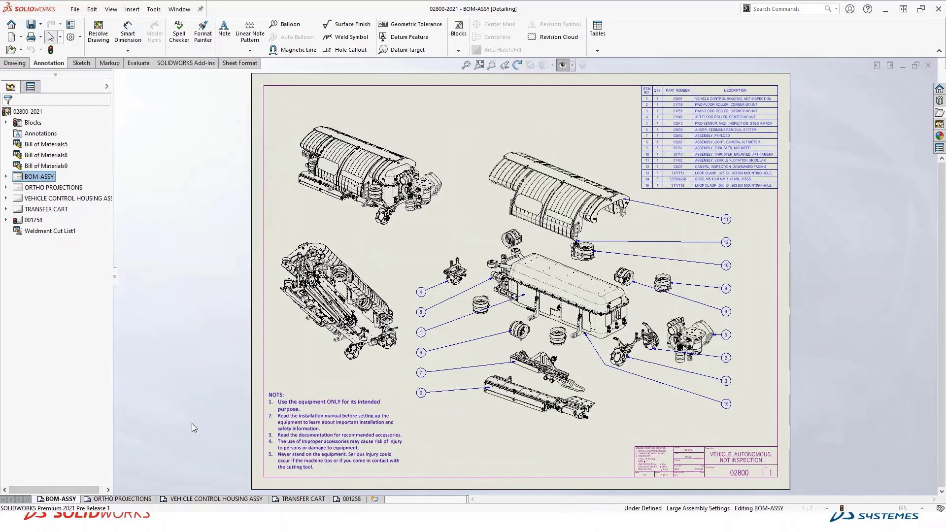
pyautogui.click(420, 293)
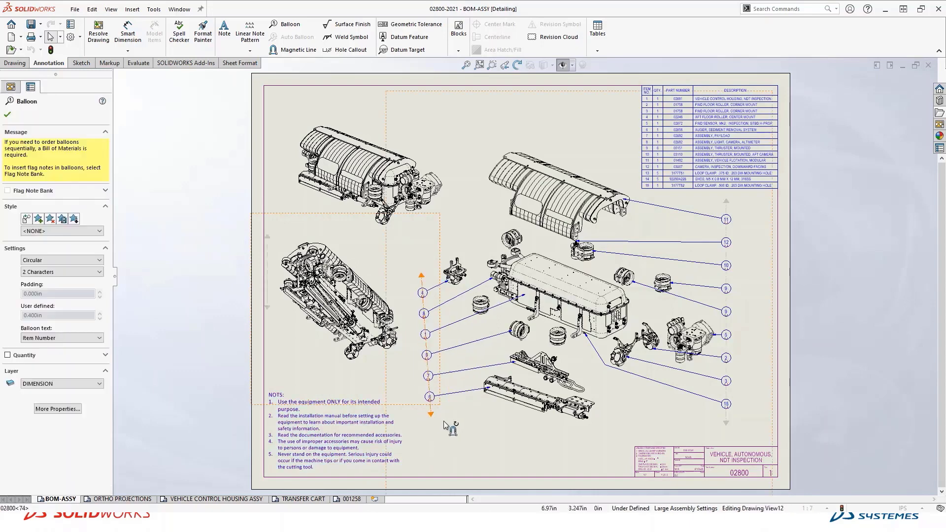
pyautogui.moveTo(444, 420)
pyautogui.mouseDown()
pyautogui.moveTo(459, 425)
pyautogui.moveTo(442, 417)
pyautogui.mouseUp()
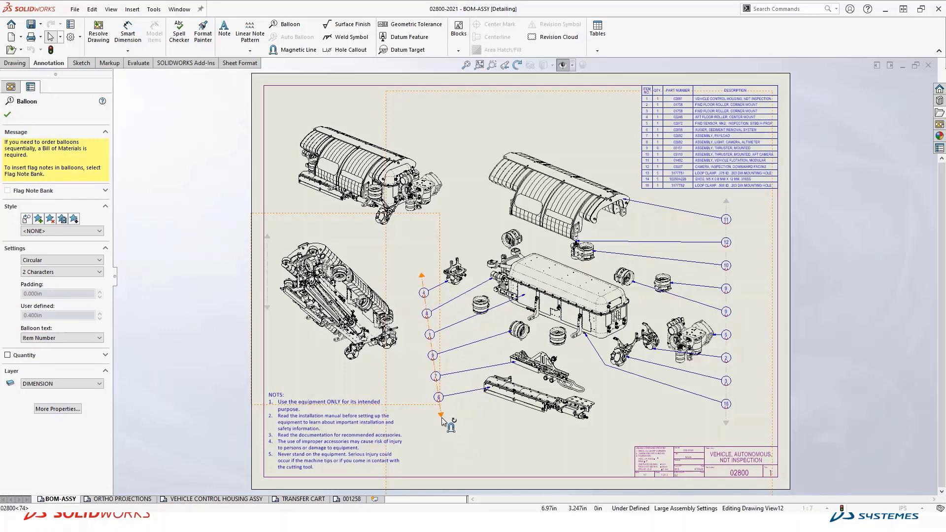
pyautogui.moveTo(441, 417)
pyautogui.mouseDown()
pyautogui.moveTo(429, 403)
pyautogui.moveTo(451, 412)
pyautogui.moveTo(438, 418)
pyautogui.moveTo(426, 402)
pyautogui.moveTo(445, 423)
pyautogui.moveTo(432, 410)
pyautogui.mouseUp()
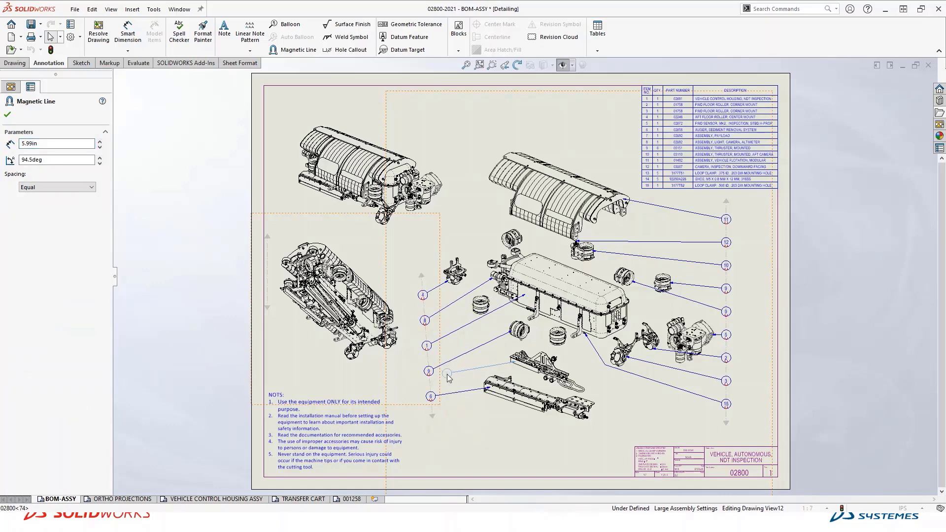
pyautogui.click(432, 383)
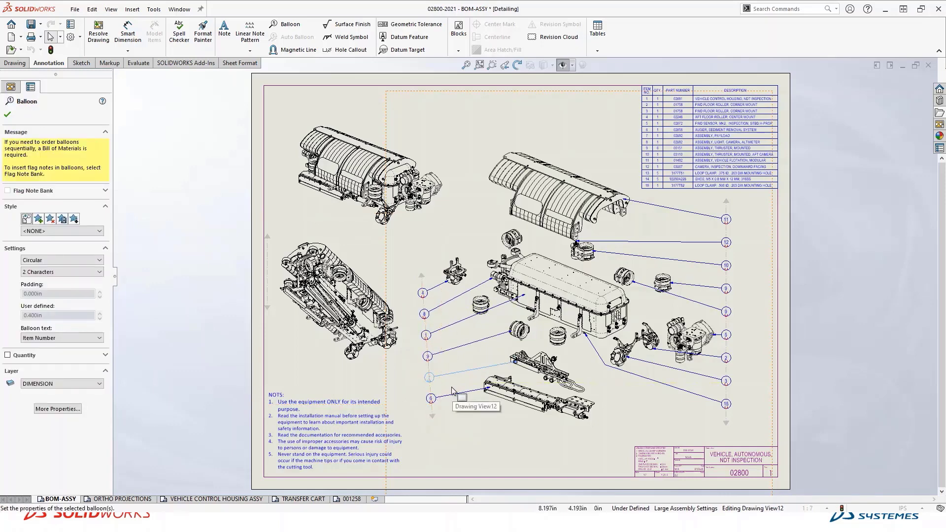
# Delete item 5, the warning about standing on the equipment, from the notes on the BOM-ASSY sheet
pyautogui.scroll(-3, 344, 446)
pyautogui.scroll(-1, 340, 441)
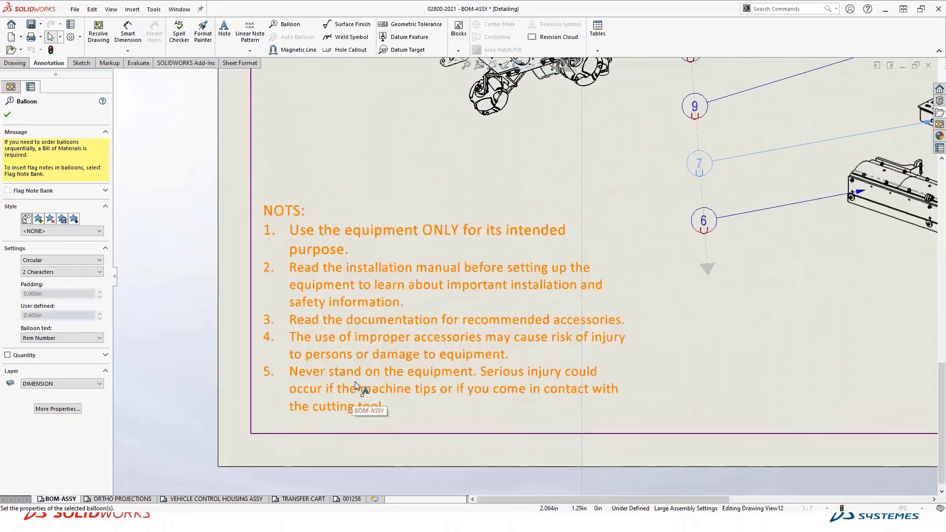
pyautogui.doubleClick(397, 409)
pyautogui.click(397, 409)
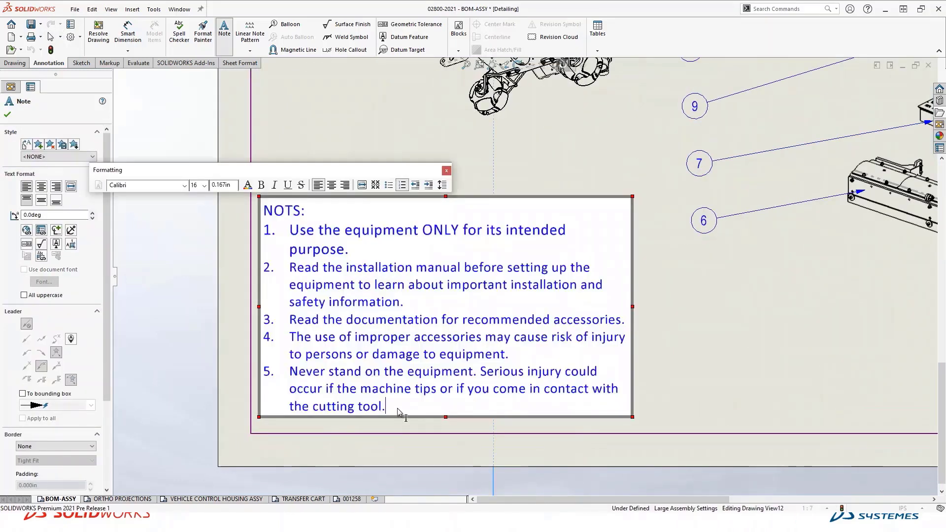
pyautogui.moveTo(397, 408); pyautogui.dragTo(290, 373)
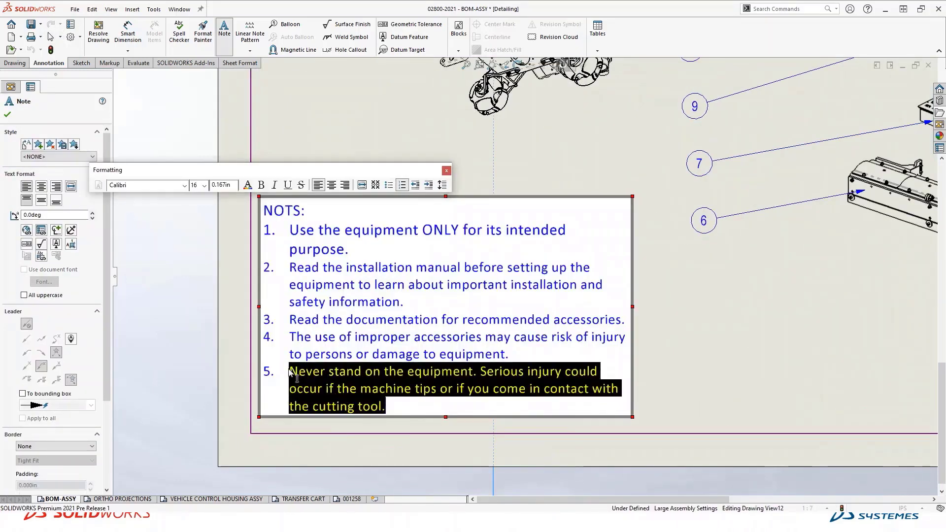
pyautogui.press('BackSpace')
pyautogui.press('BackSpace')
pyautogui.press('BackSpace')
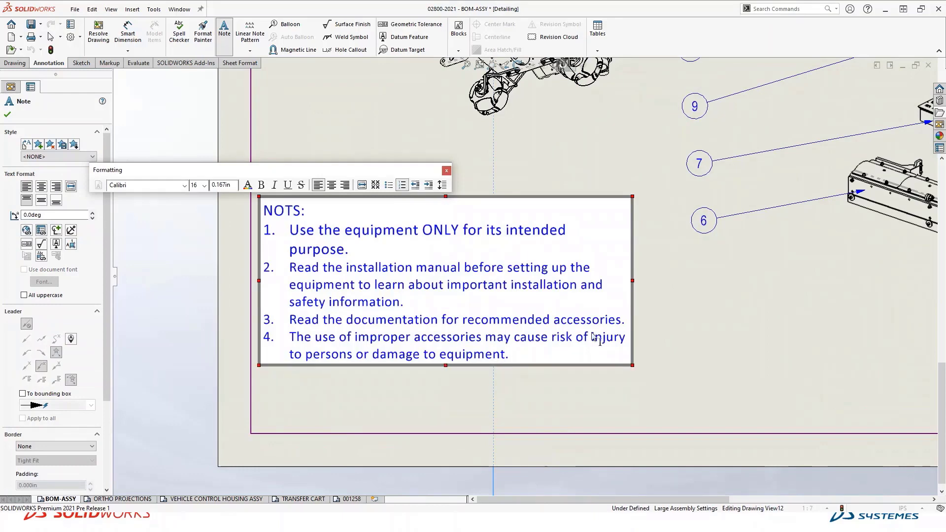
pyautogui.click(733, 340)
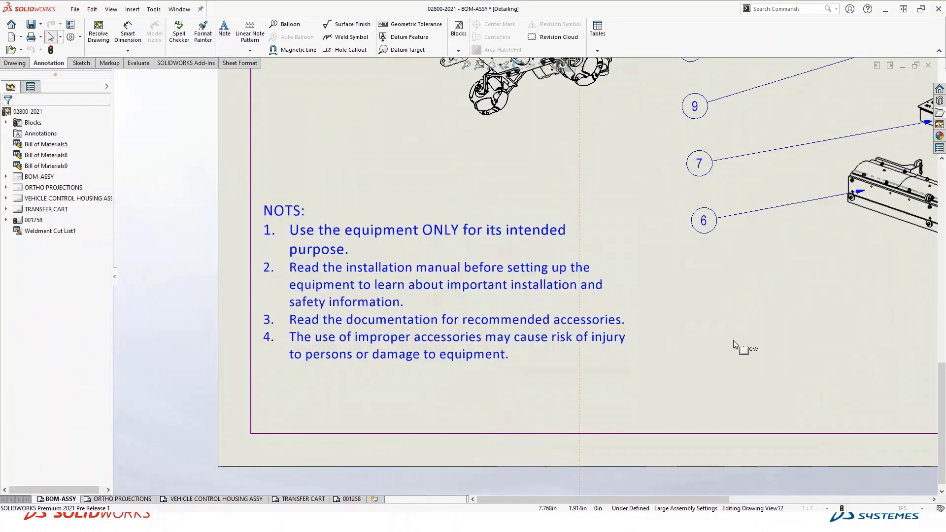
# Break the cart frame's top view on sheet 001258 with three vertical breaks, using a 0.5 in gap
pyautogui.click(350, 500)
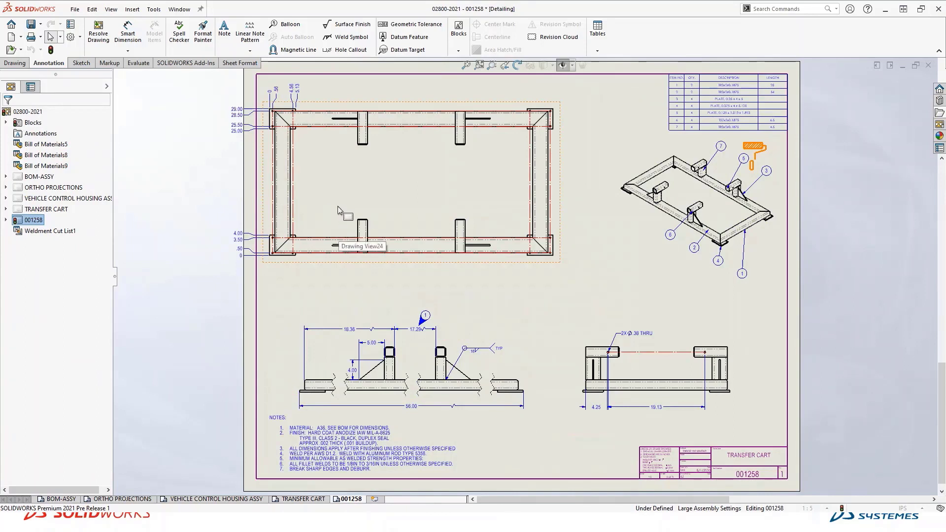
pyautogui.click(361, 299)
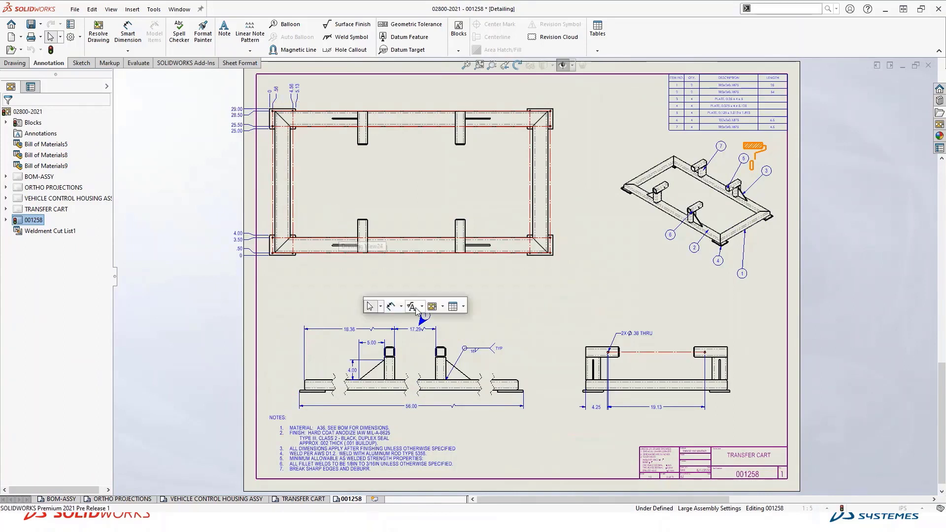
pyautogui.click(445, 308)
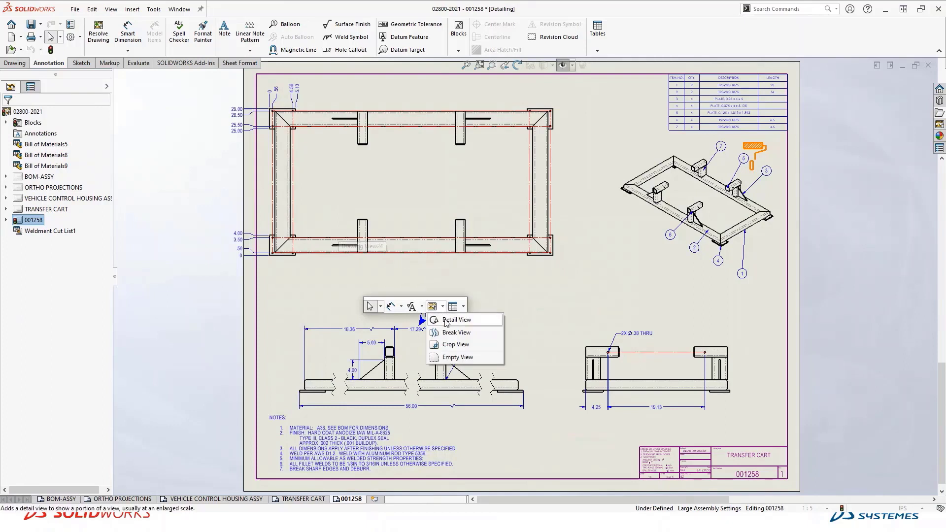
pyautogui.click(456, 333)
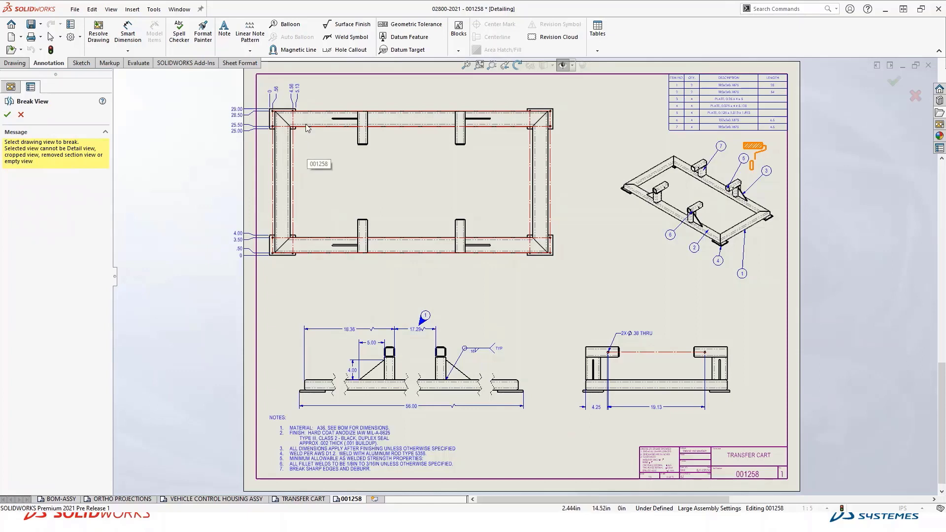
pyautogui.click(307, 148)
pyautogui.click(310, 154)
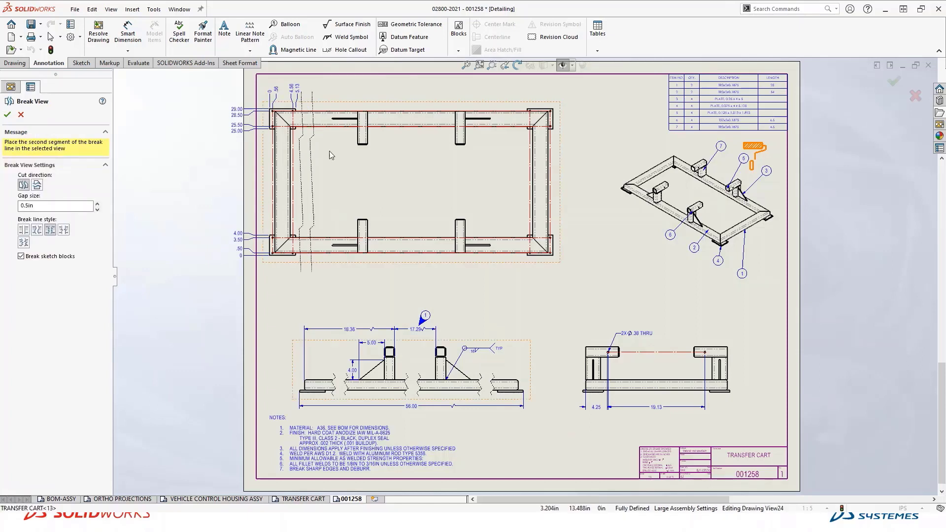
pyautogui.click(380, 162)
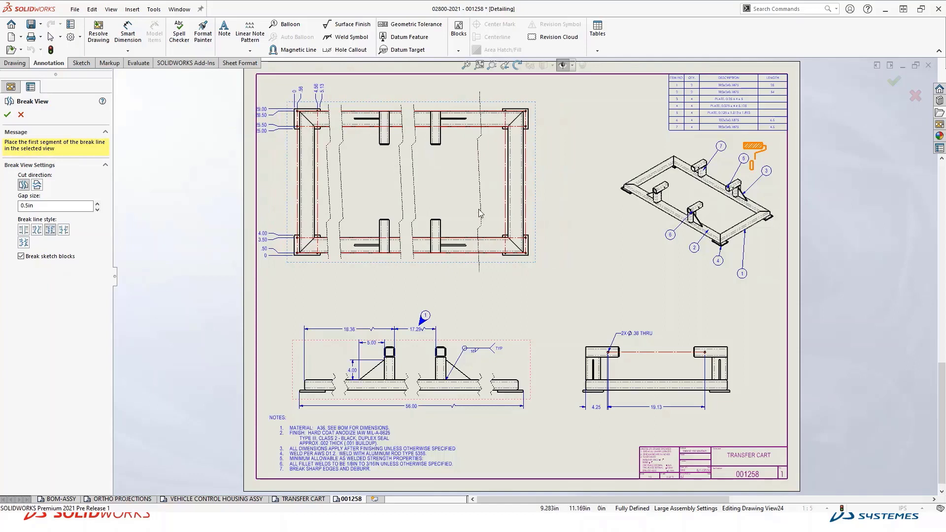
pyautogui.click(490, 203)
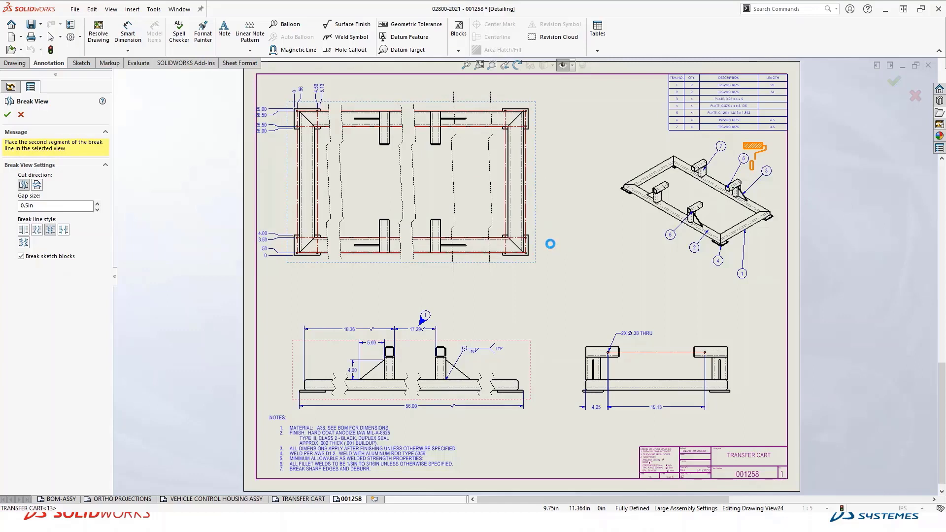
pyautogui.click(10, 115)
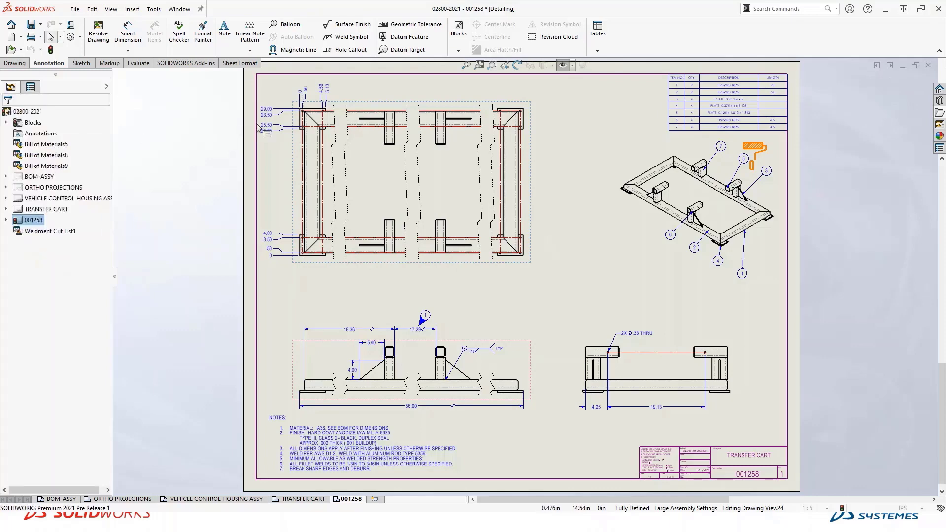
# Add horizontal ordinate dimensions to the upper right corner plate's two side edges and two hole centerlines in the broken top view
pyautogui.rightClick(303, 93)
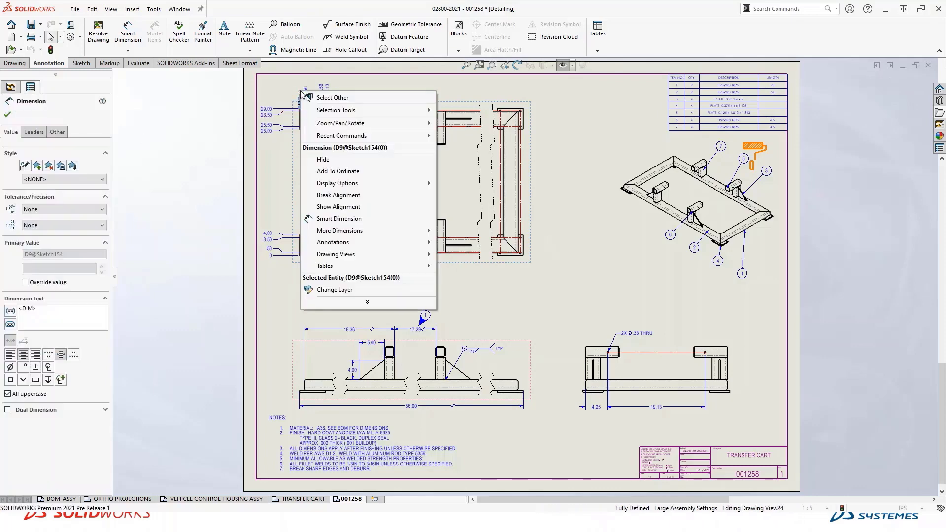
pyautogui.click(347, 172)
pyautogui.scroll(-3, 525, 134)
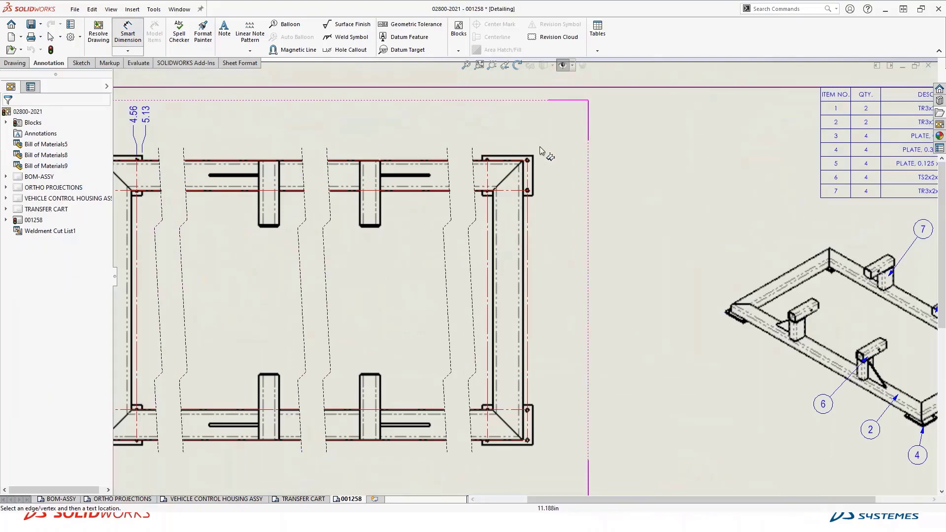
pyautogui.click(534, 173)
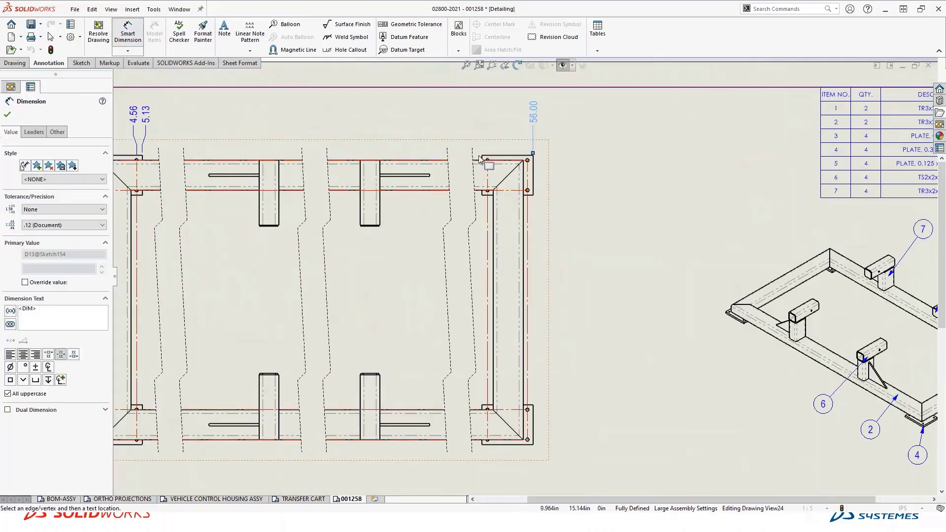
pyautogui.click(481, 158)
pyautogui.click(487, 171)
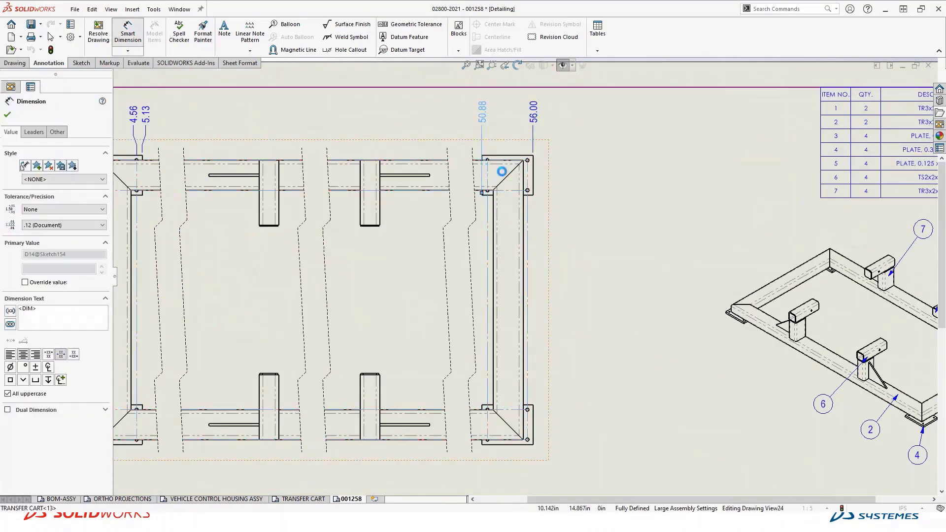
pyautogui.click(526, 172)
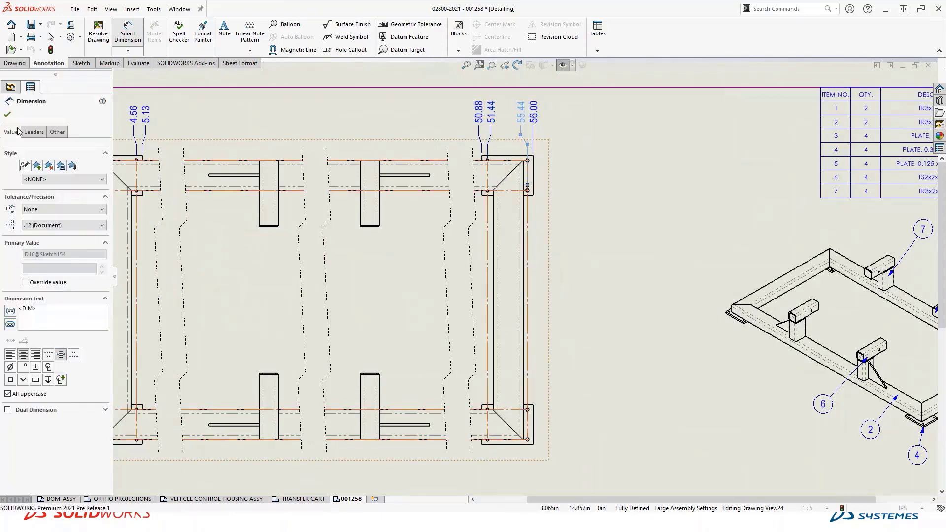
pyautogui.press('Escape')
pyautogui.press('f')
pyautogui.scroll(1, 526, 360)
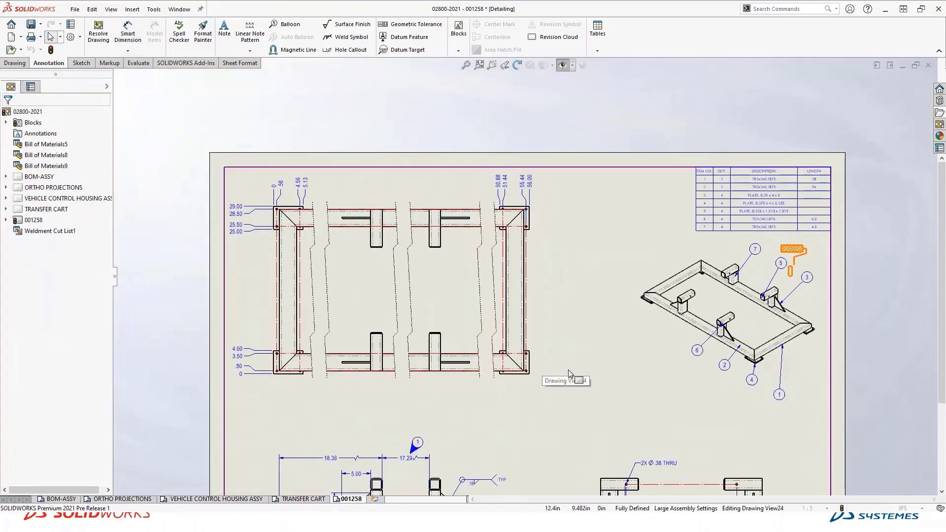
# Create a 2:5 detail view of the broken top view's lower right corner using a circle about 4.7 in radius, placed beside it
pyautogui.scroll(-4, 539, 372)
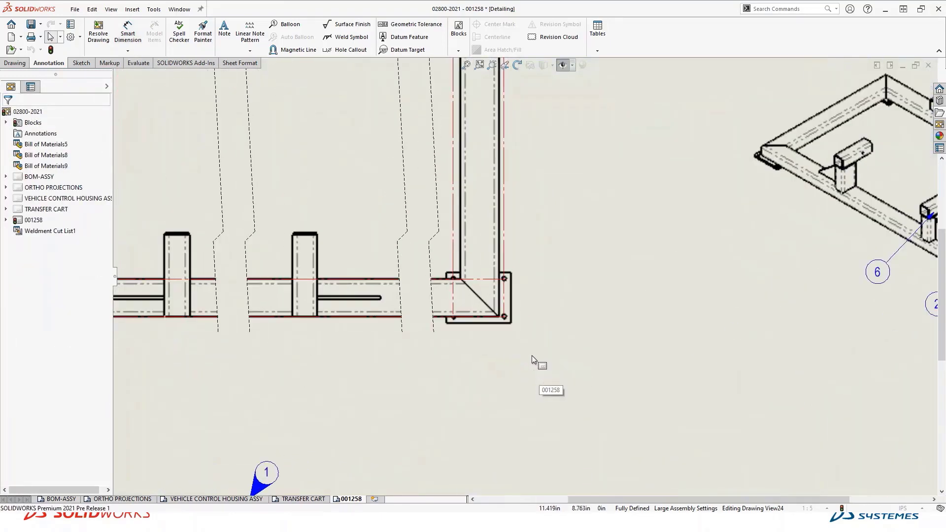
pyautogui.press('s')
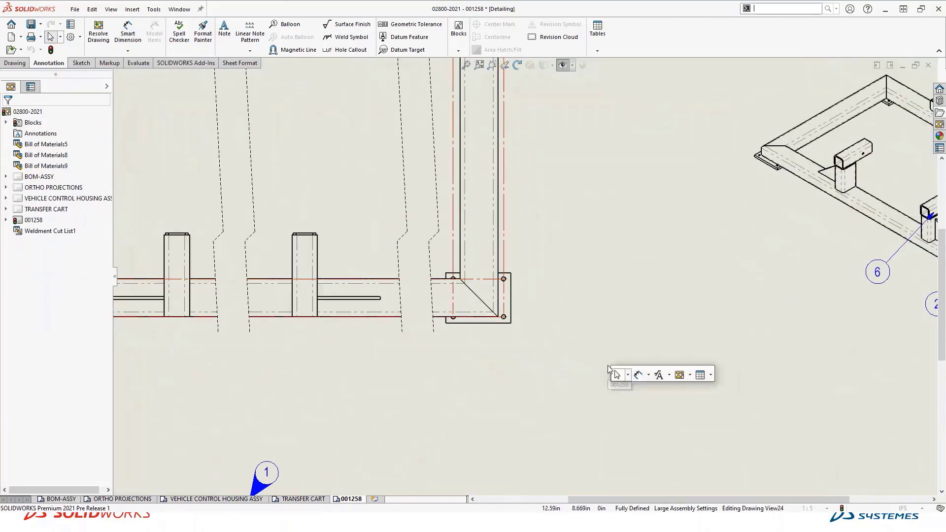
pyautogui.click(670, 377)
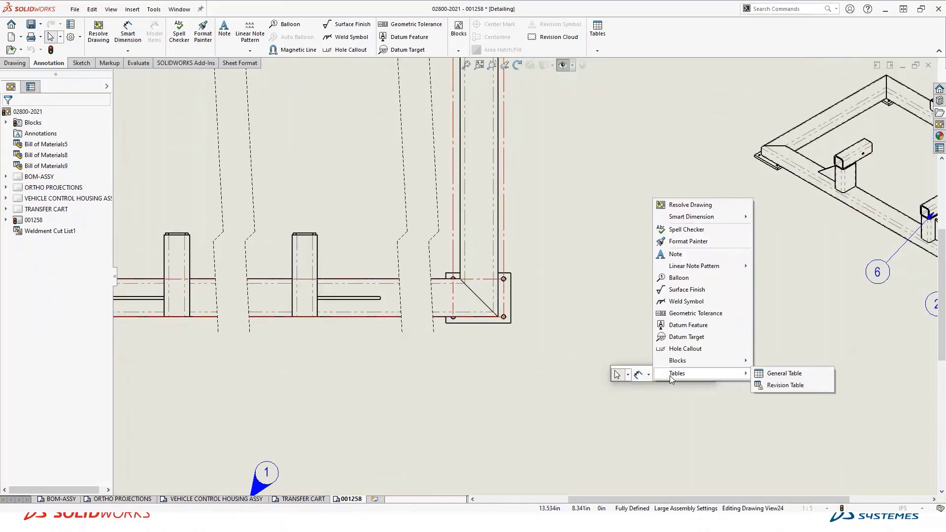
pyautogui.click(640, 403)
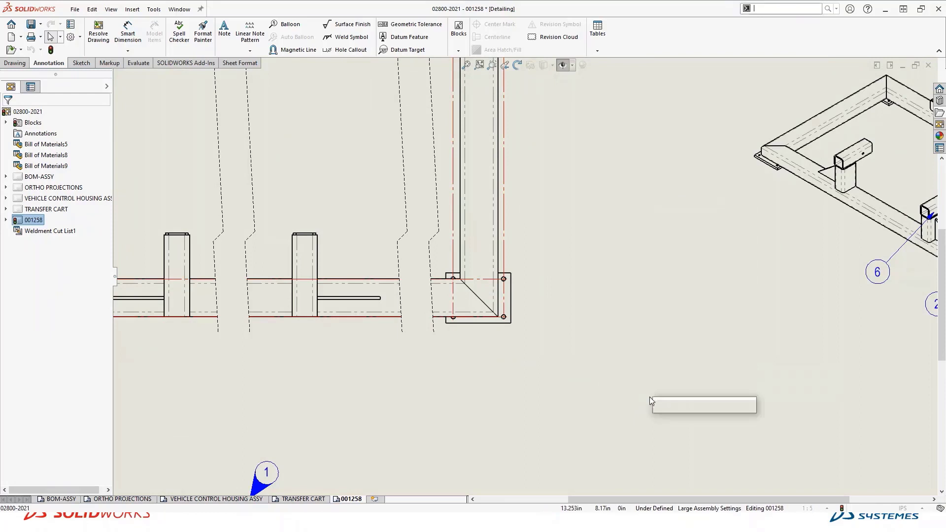
pyautogui.click(731, 406)
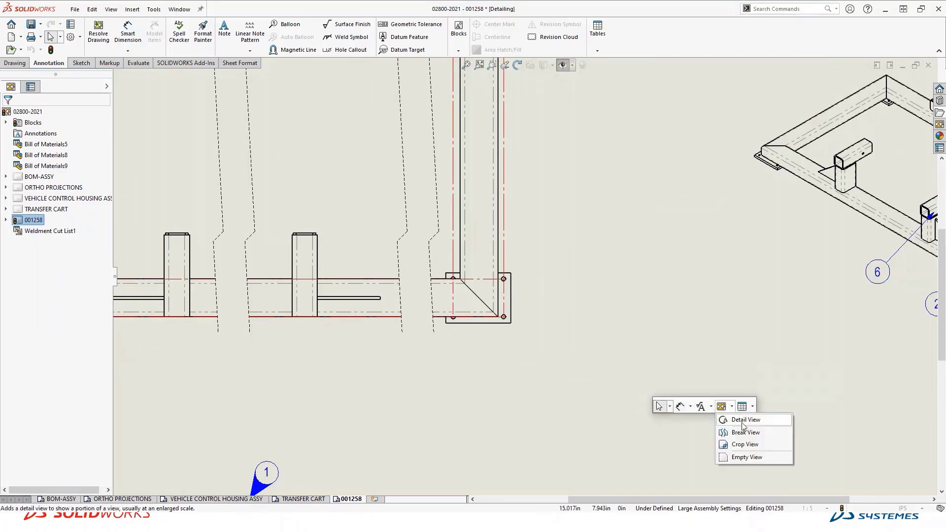
pyautogui.click(745, 421)
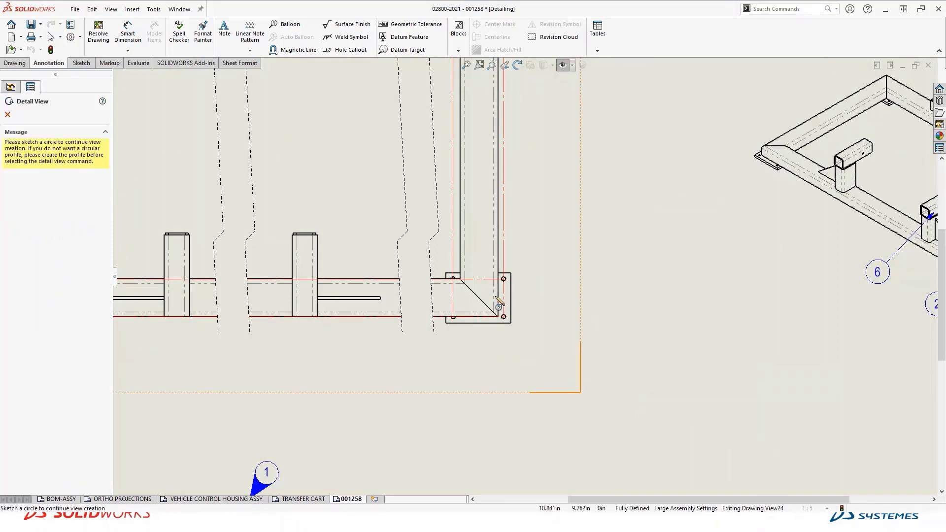
pyautogui.click(481, 299)
pyautogui.click(538, 276)
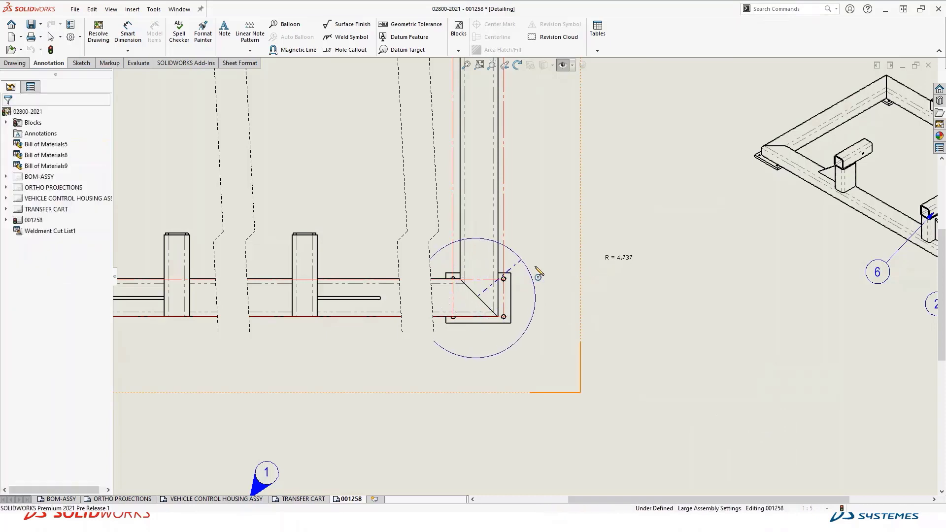
pyautogui.scroll(3, 671, 365)
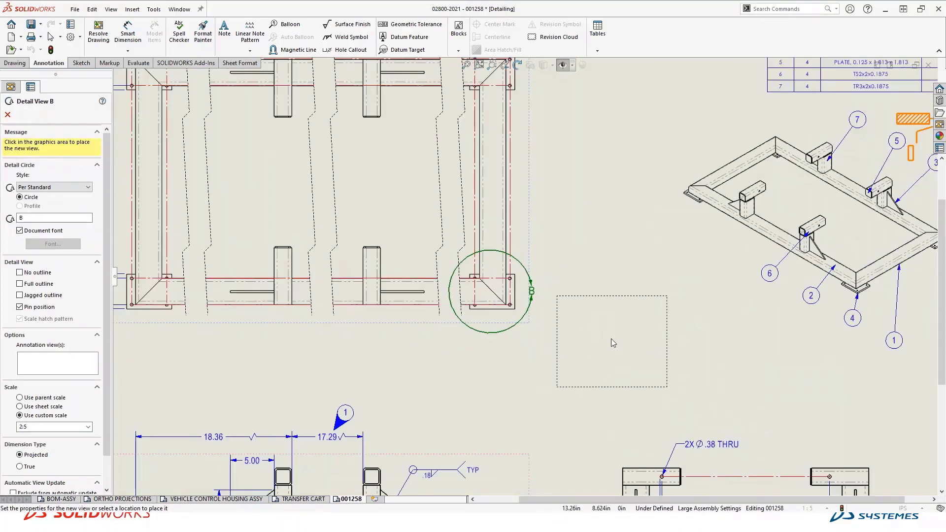
pyautogui.click(628, 320)
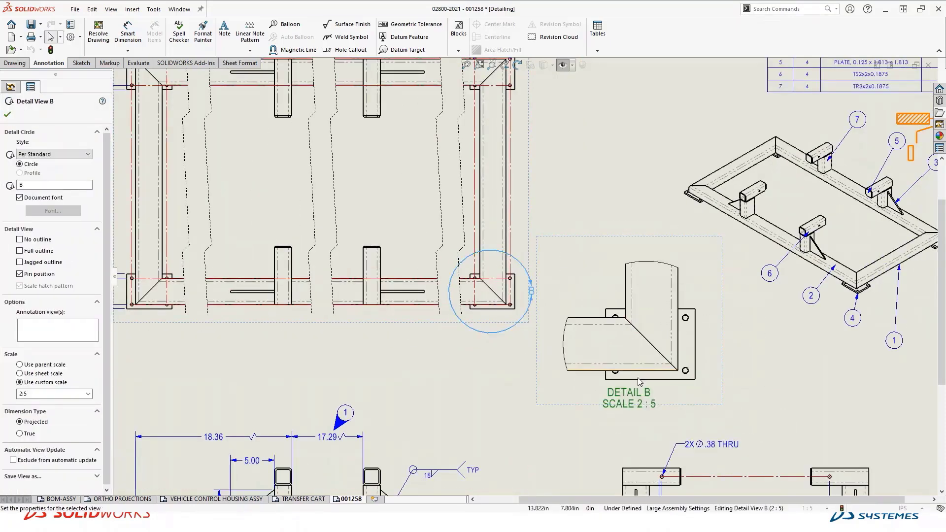
# Add a hole callout to the lower right hole of the corner plate in Detail B, placed below the plate
pyautogui.moveTo(728, 397); pyautogui.dragTo(658, 304, button='middle')
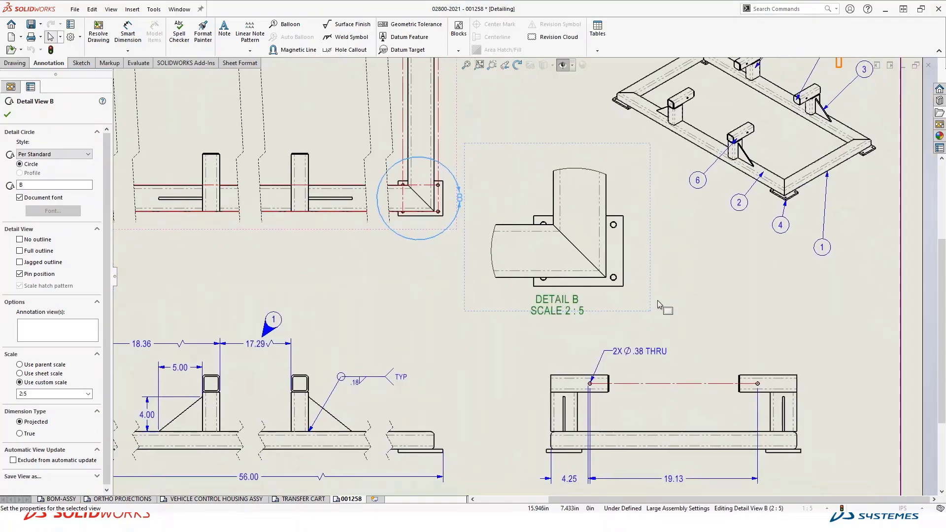
pyautogui.press('s')
pyautogui.click(719, 310)
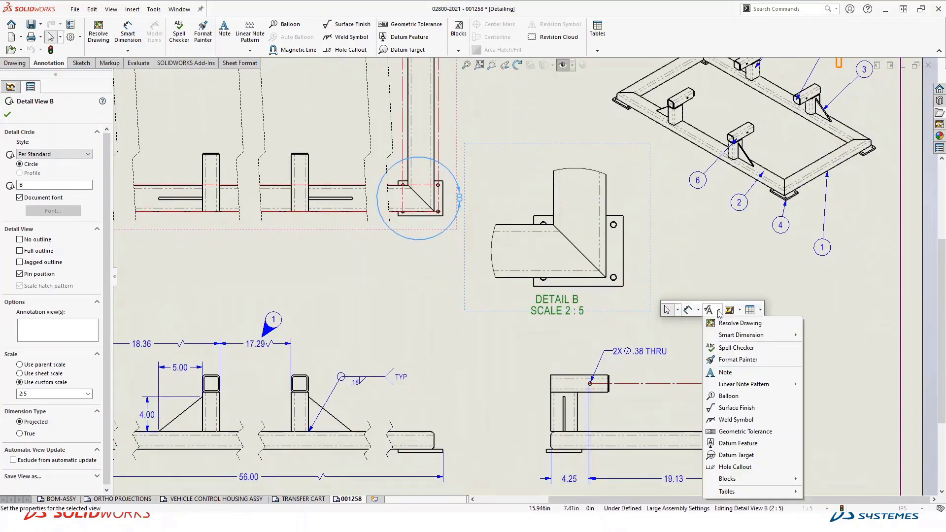
pyautogui.click(732, 467)
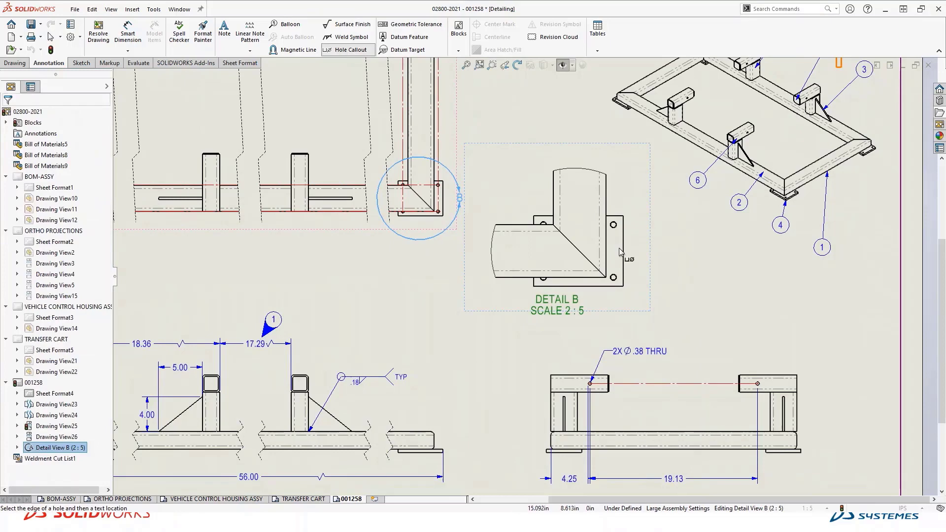
pyautogui.click(614, 279)
pyautogui.click(645, 324)
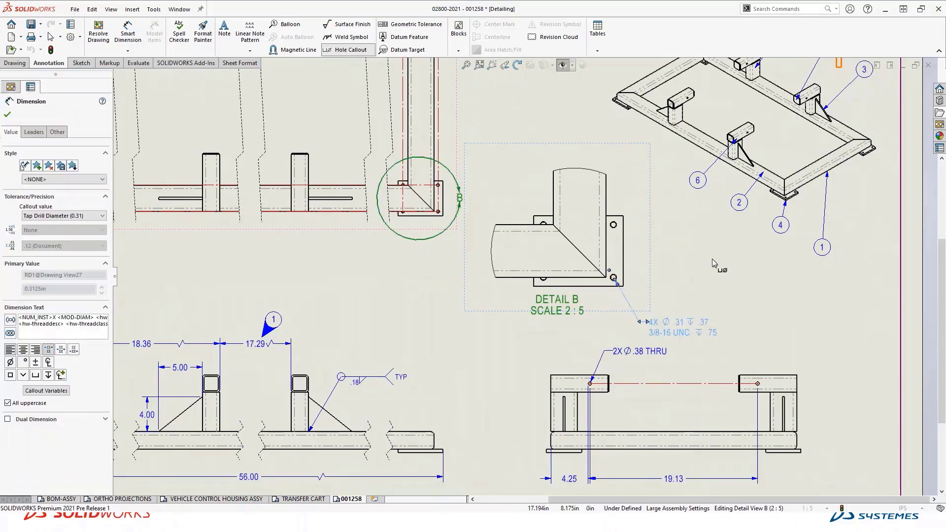
# Dimension the corner plate's overall width above it and its overall height beside it in Detail B
pyautogui.moveTo(713, 259); pyautogui.dragTo(712, 219, button='right')
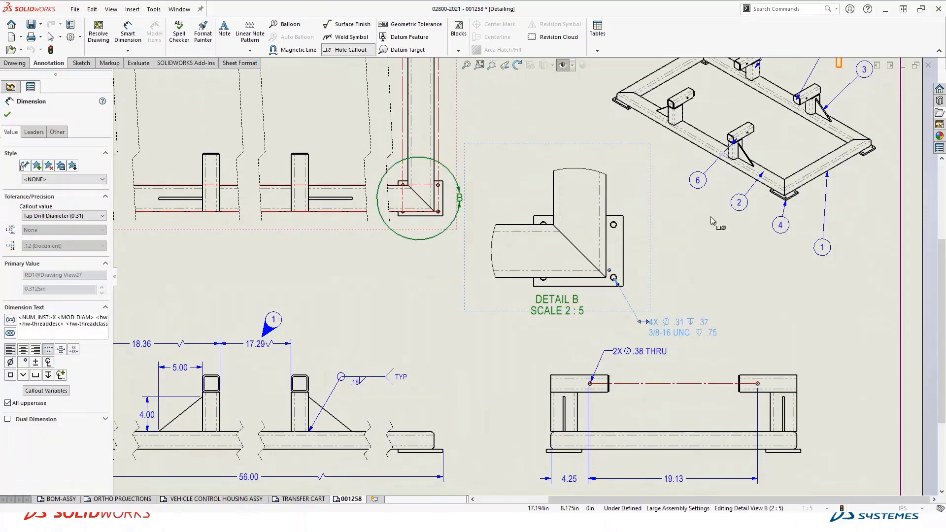
pyautogui.click(623, 238)
pyautogui.click(534, 251)
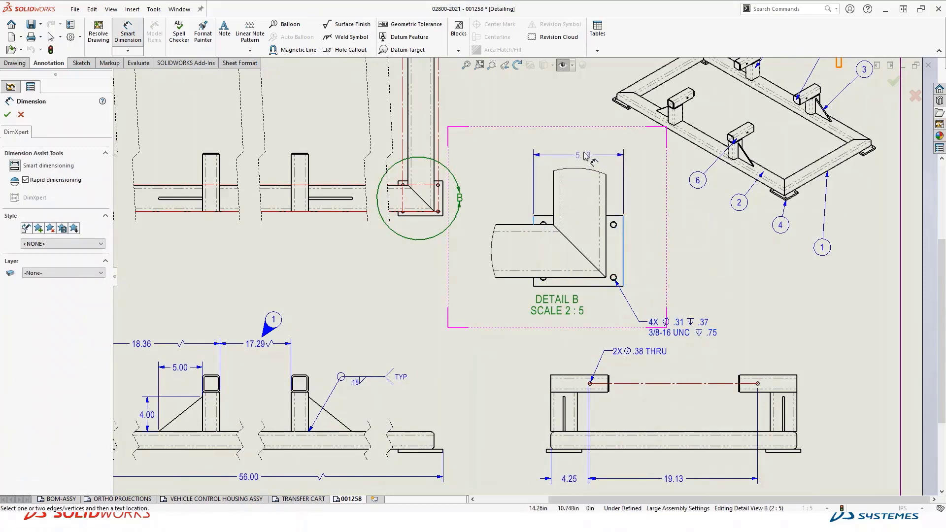
pyautogui.click(583, 143)
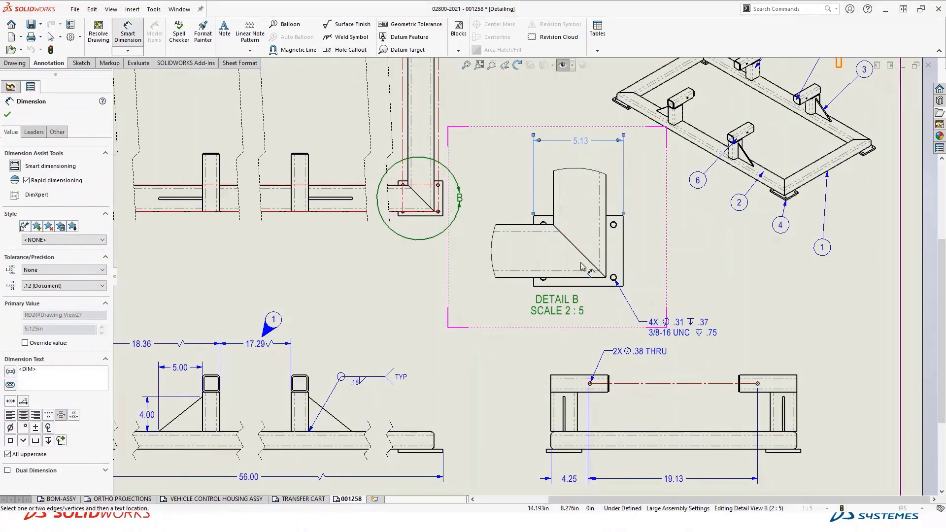
pyautogui.click(612, 216)
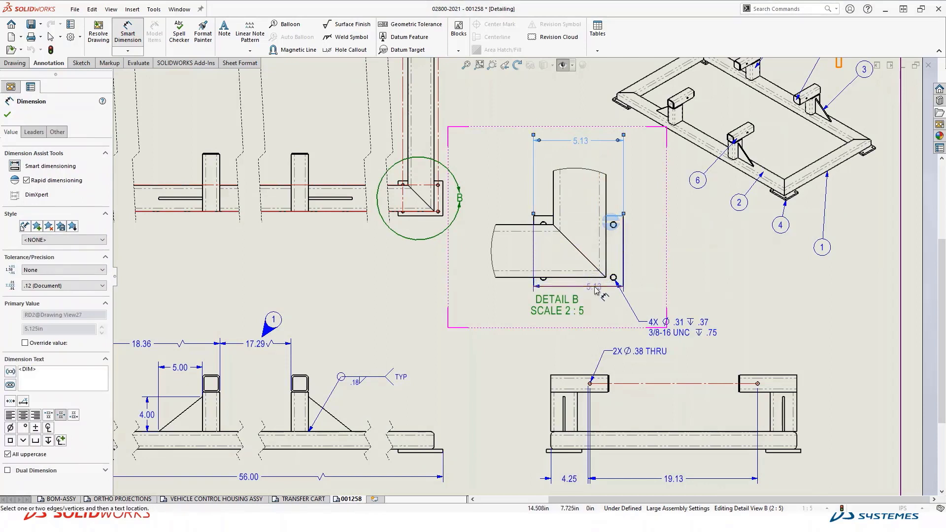
pyautogui.click(596, 286)
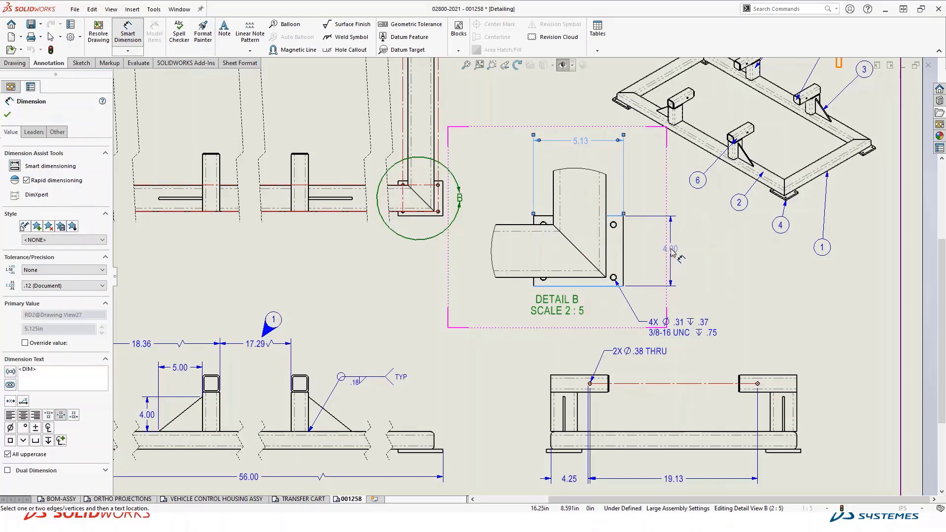
pyautogui.click(672, 251)
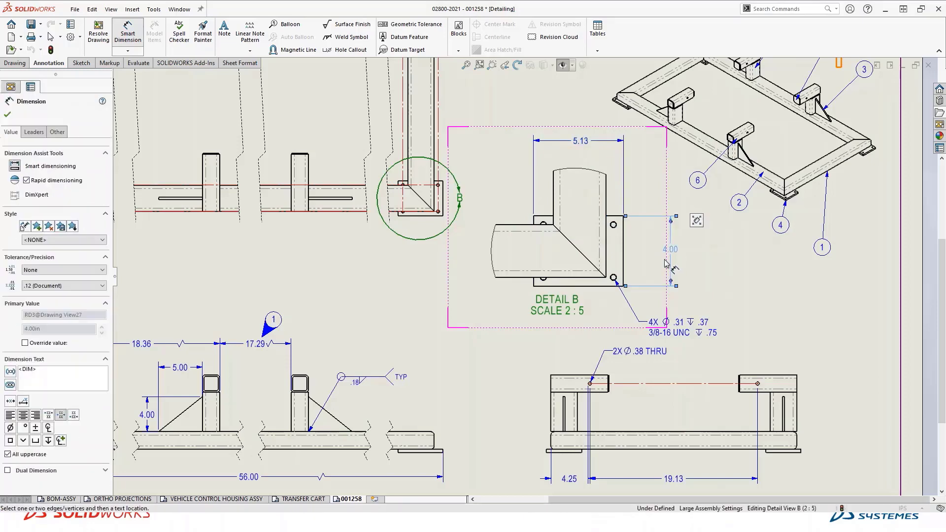
# Dimension the end view's overall height from the upper tube's top edge to the bottom of the base plate
pyautogui.click(763, 376)
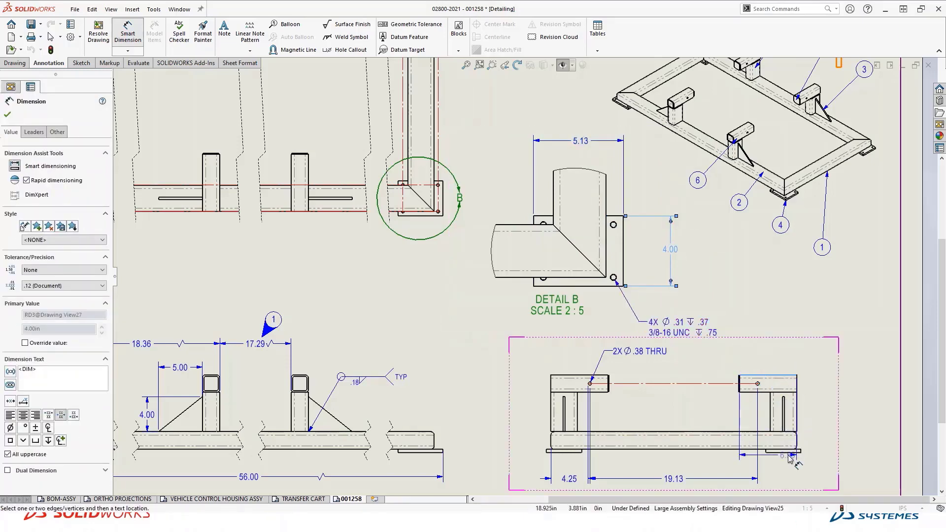
pyautogui.click(778, 451)
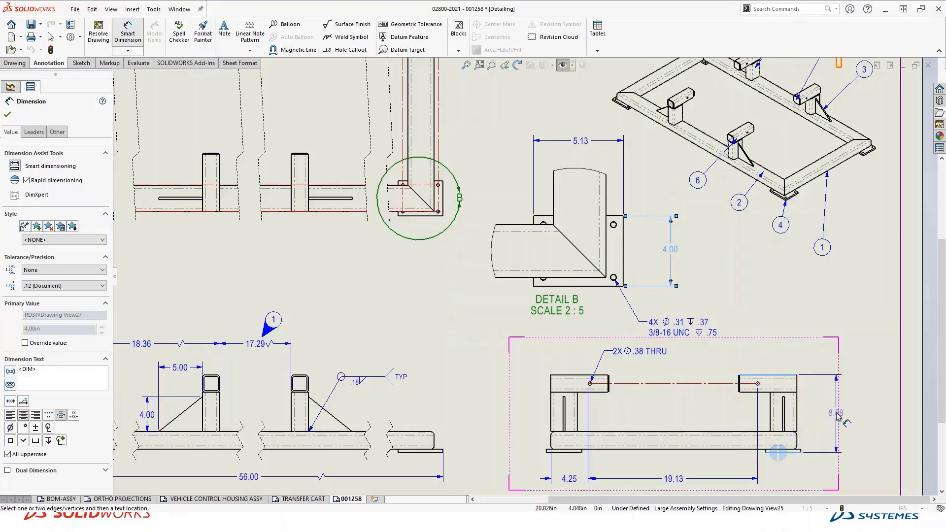
pyautogui.click(836, 414)
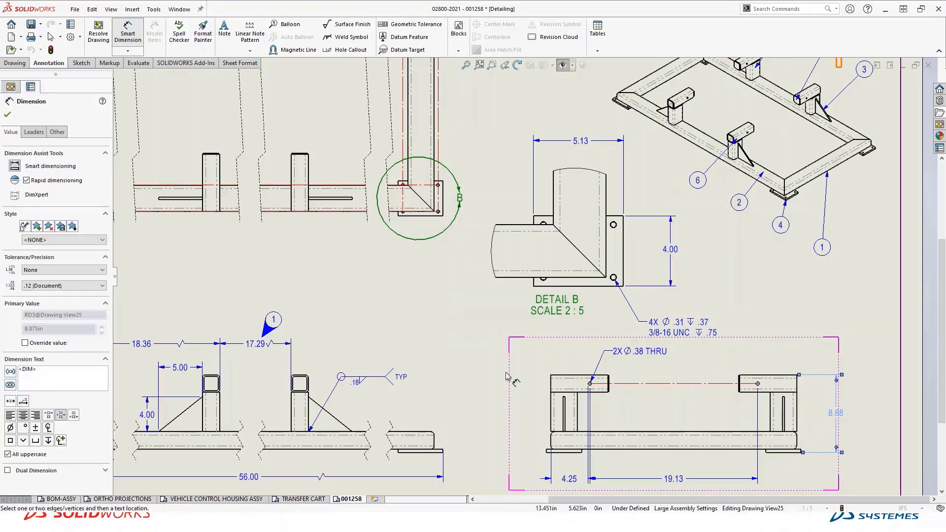
pyautogui.press('Escape')
# Make the paint roller sketch's vertical handle line coincident with the upper right corner of the grip rectangle beside the isometric view
pyautogui.press('f')
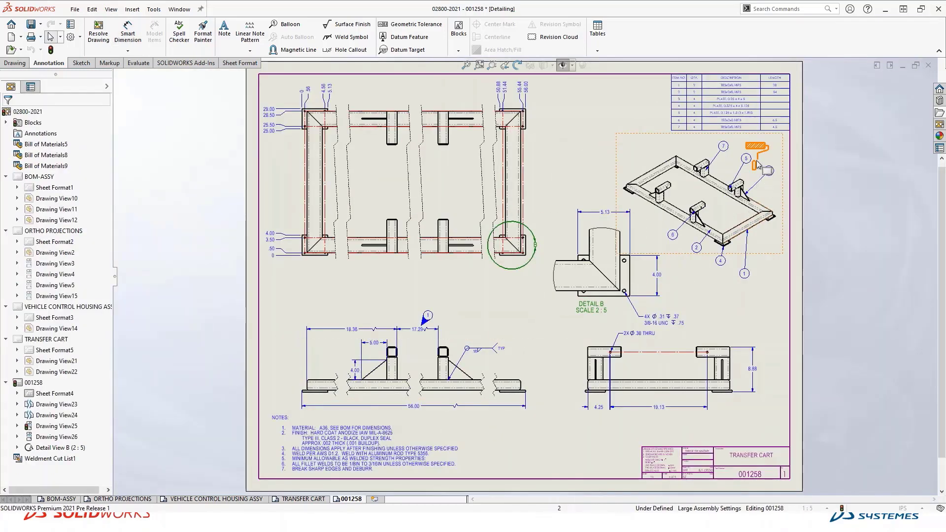
pyautogui.scroll(-3, 754, 168)
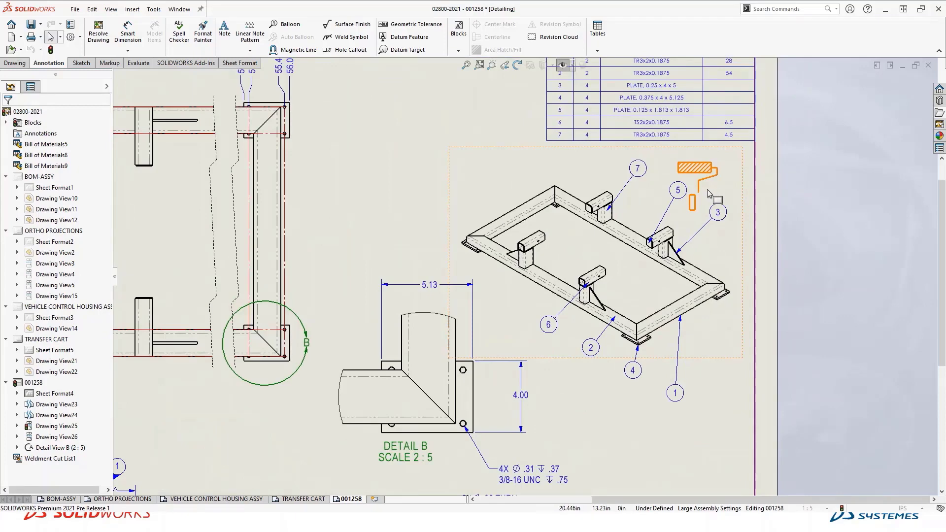
pyautogui.scroll(-2, 709, 194)
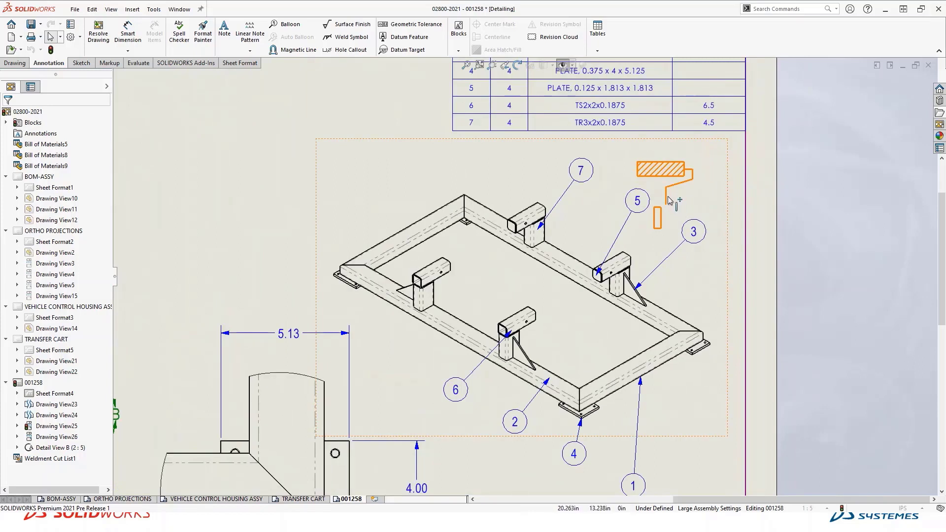
pyautogui.click(666, 197)
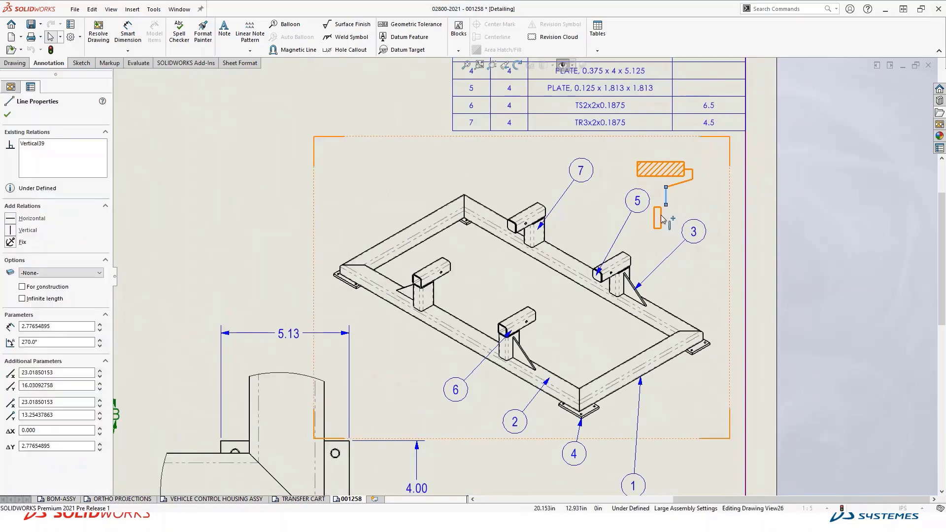
pyautogui.keyDown('ctrl'); pyautogui.click(661, 210); pyautogui.keyUp('ctrl')
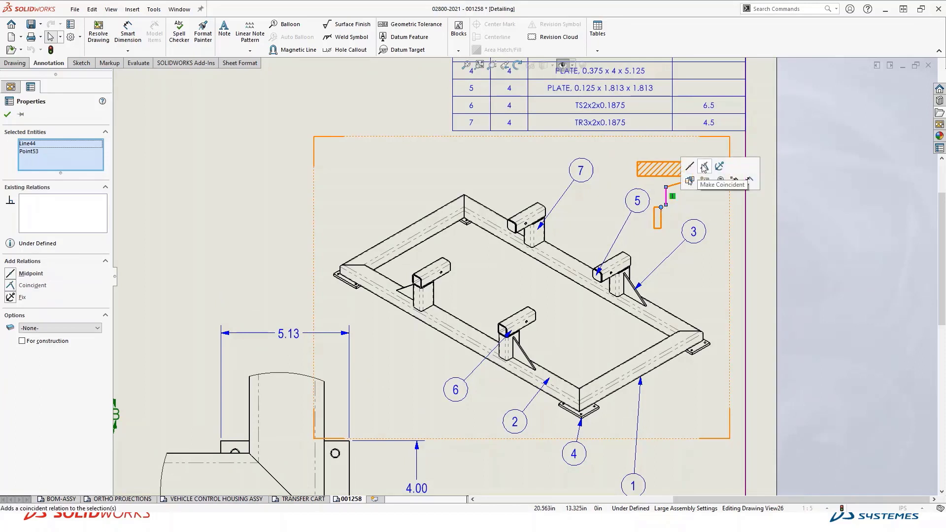
pyautogui.click(705, 168)
pyautogui.click(704, 180)
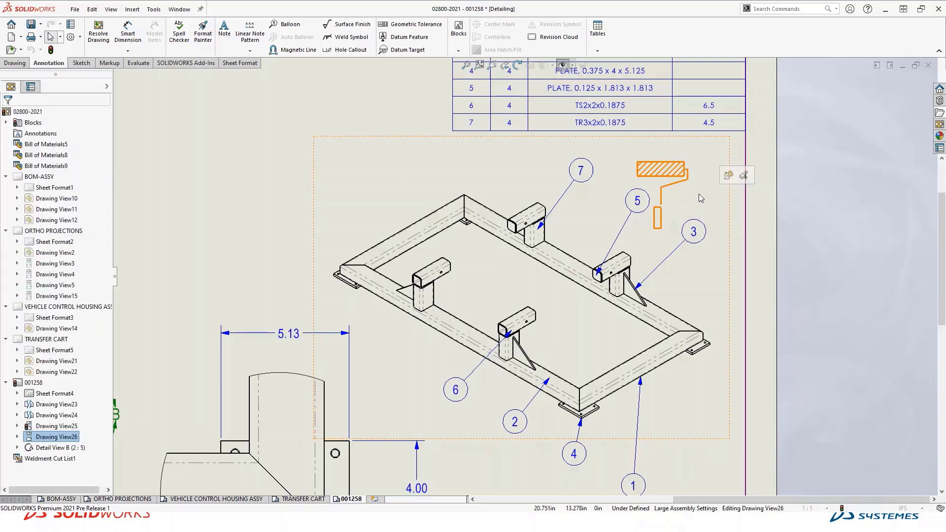
# Set the precision of the horizontal hole-to-hole dimension below the end view to three decimal places (.123)
pyautogui.moveTo(468, 451)
pyautogui.mouseDown(button='middle')
pyautogui.moveTo(471, 397)
pyautogui.moveTo(575, 161)
pyautogui.mouseUp(button='middle')
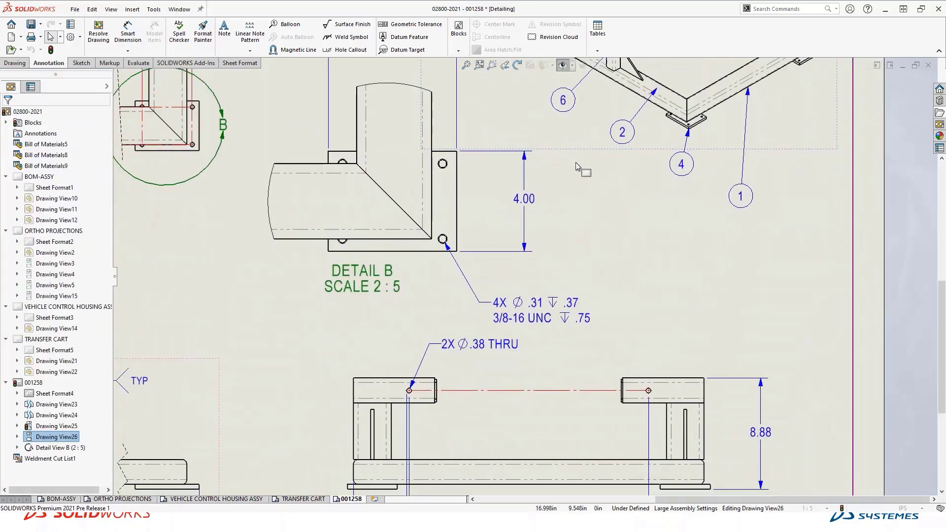
pyautogui.scroll(3, 581, 284)
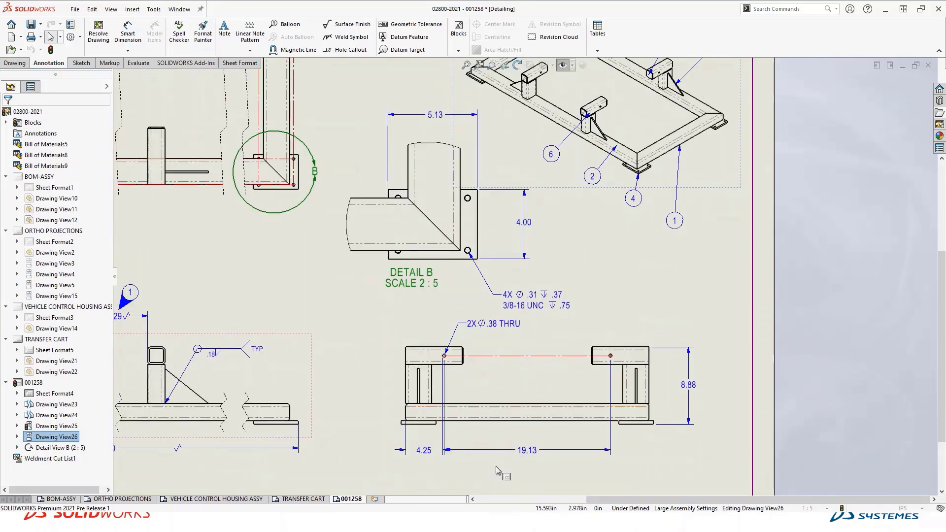
pyautogui.moveTo(515, 468); pyautogui.dragTo(536, 395, button='middle')
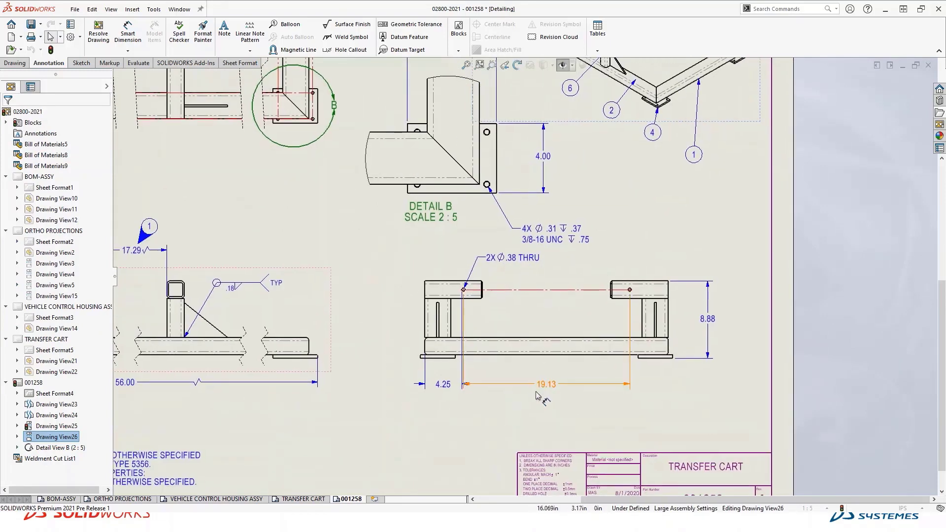
pyautogui.scroll(-2, 469, 409)
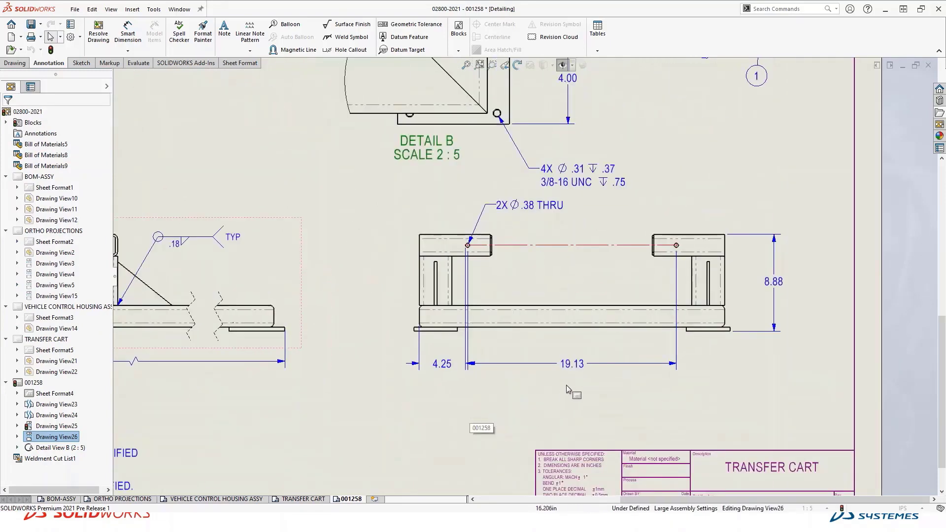
pyautogui.click(571, 364)
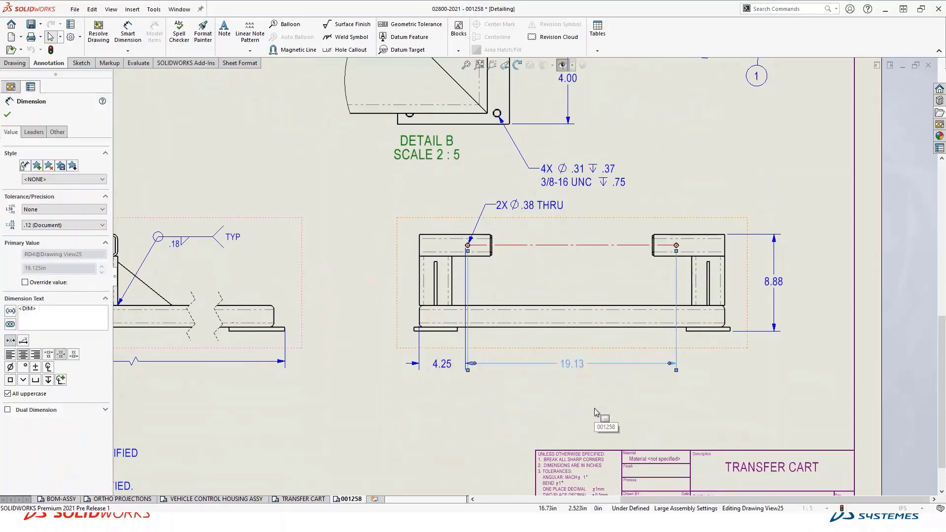
pyautogui.click(77, 210)
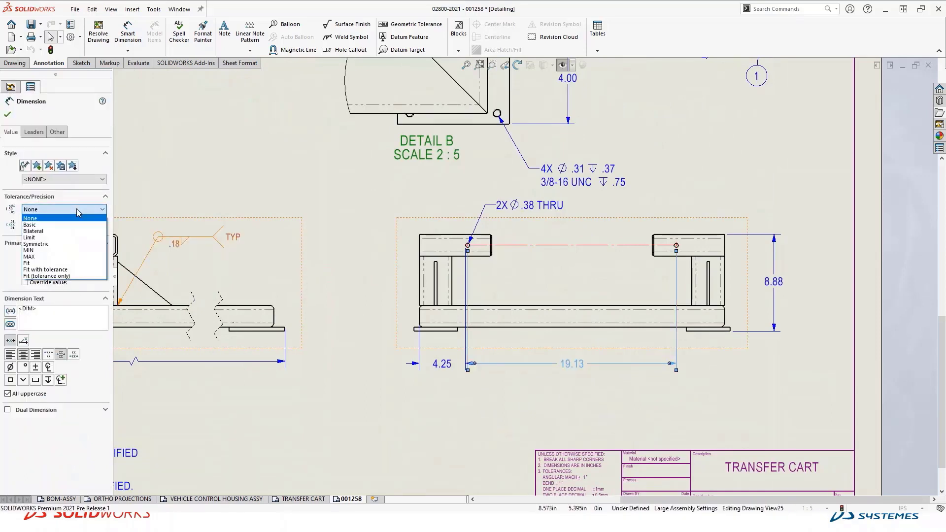
pyautogui.click(71, 218)
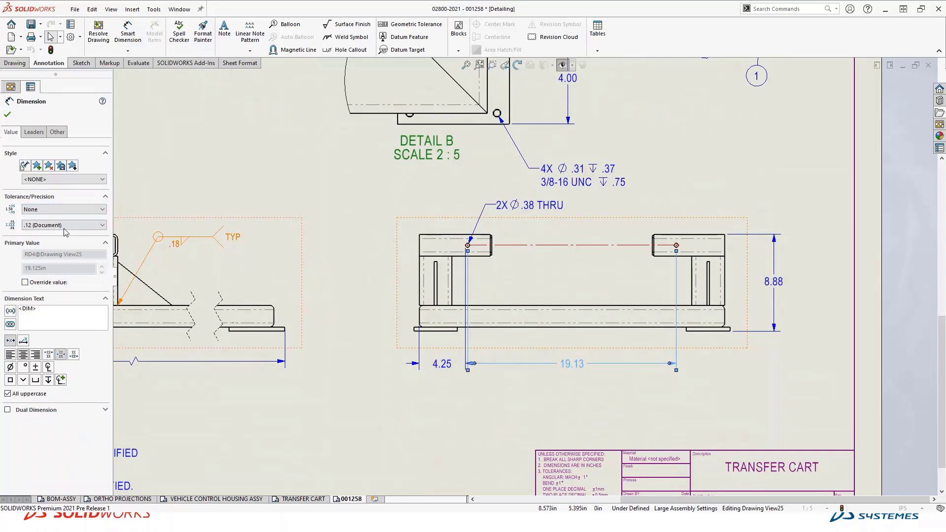
pyautogui.click(67, 226)
pyautogui.click(47, 254)
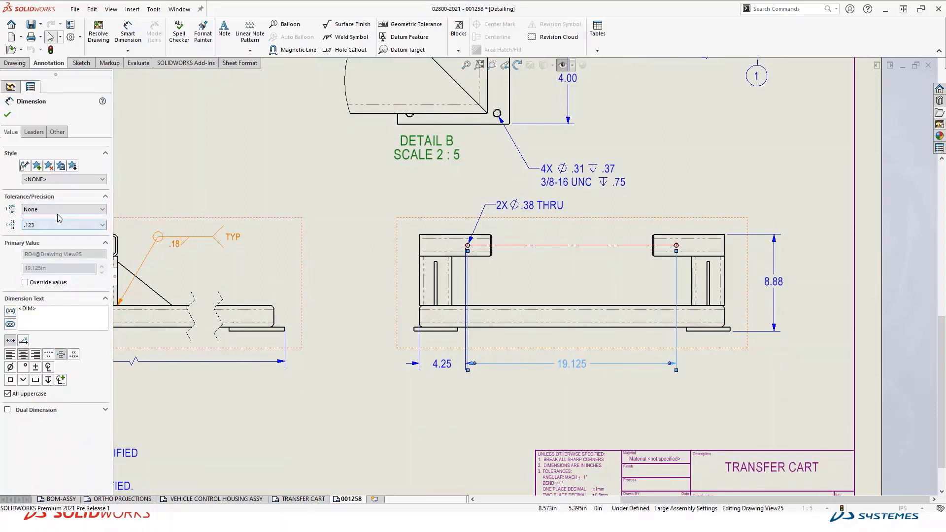
# Give the end view's hole-to-hole dimension a Symmetric tolerance of .005
pyautogui.click(62, 211)
pyautogui.click(35, 244)
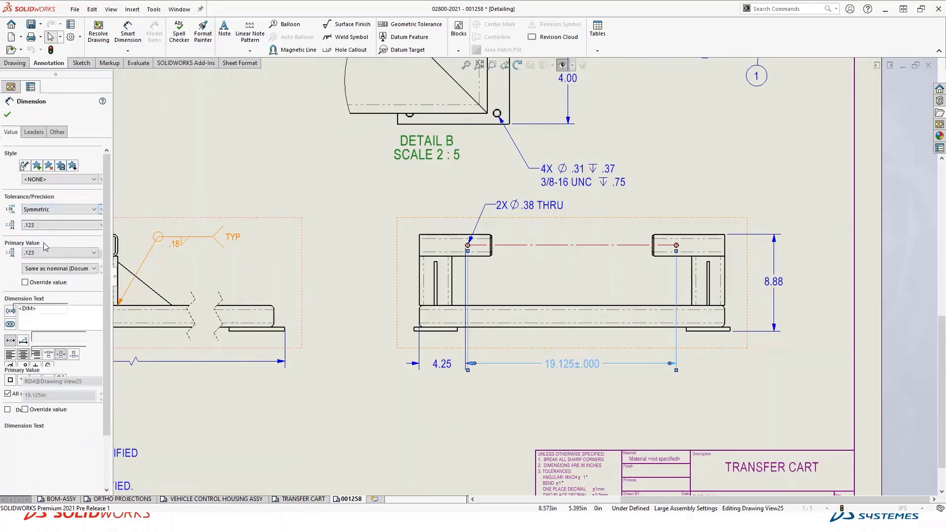
pyautogui.click(48, 225)
pyautogui.write('.005')
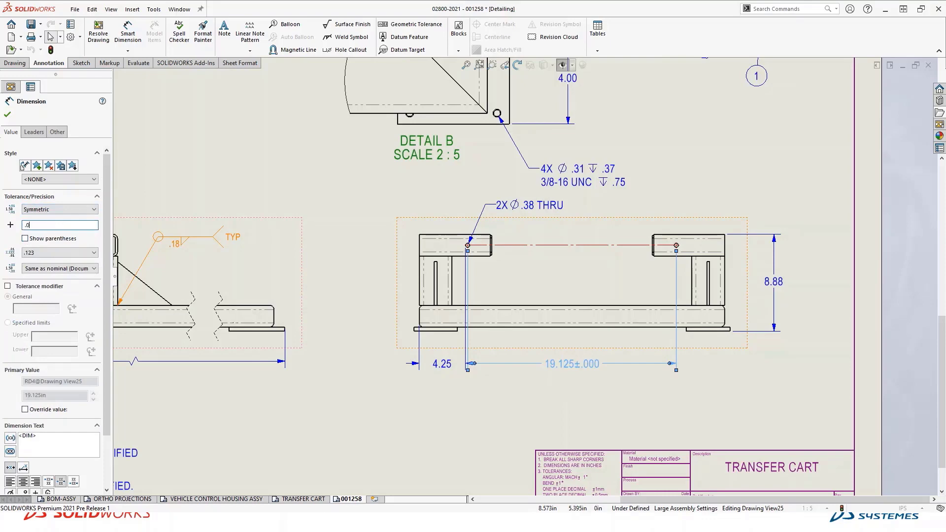
pyautogui.click(7, 114)
# Change the first arc condition of the end view's edge-to-hole dimension to Center
pyautogui.scroll(-1, 493, 355)
pyautogui.scroll(-1, 475, 370)
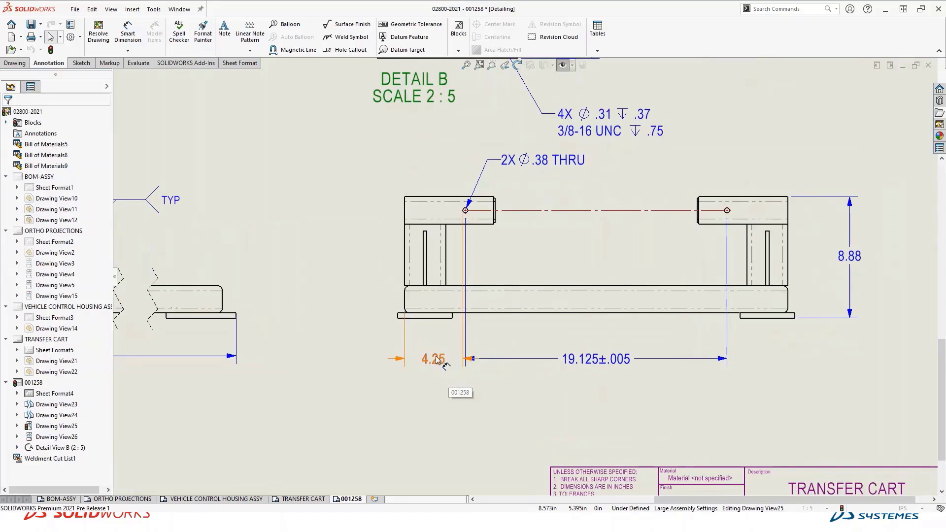
pyautogui.click(438, 364)
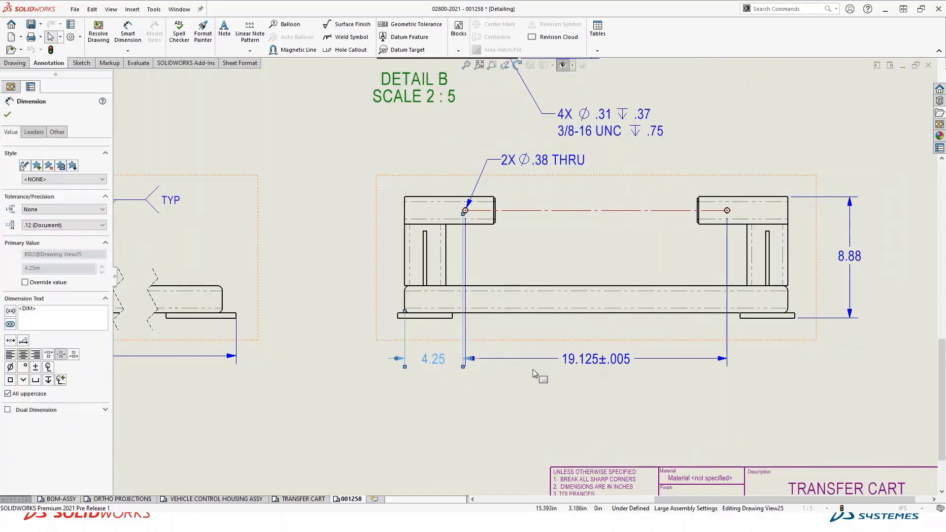
pyautogui.click(42, 133)
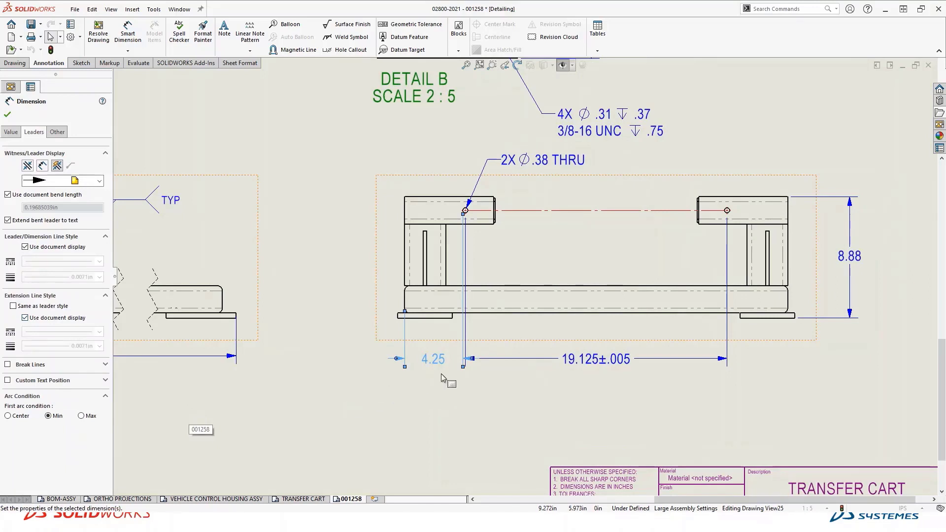
pyautogui.click(7, 415)
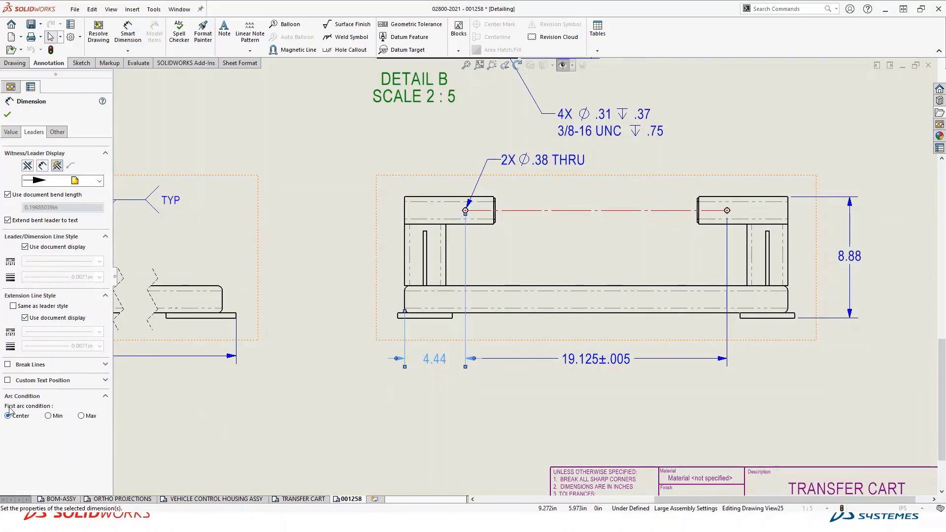
pyautogui.click(8, 114)
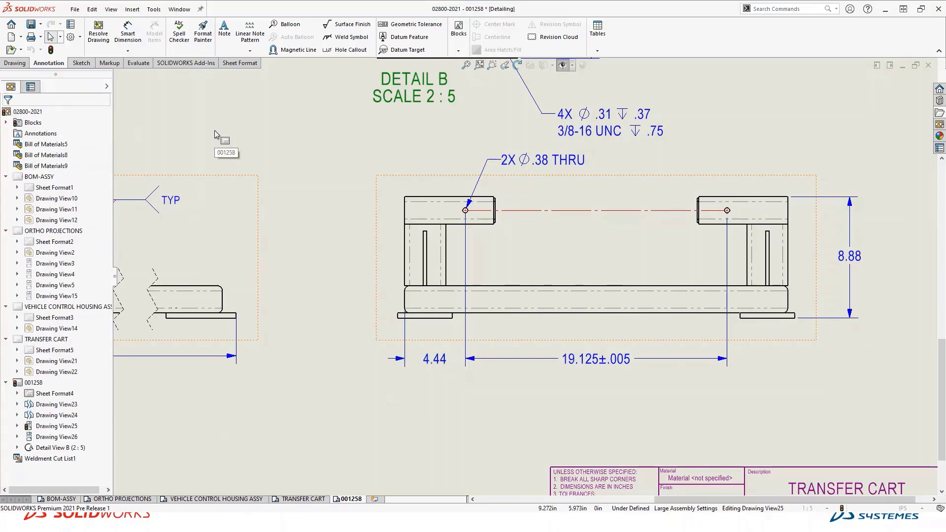
# Close the 02800-2021 drawing without saving its changes
pyautogui.click(218, 129)
pyautogui.press('f')
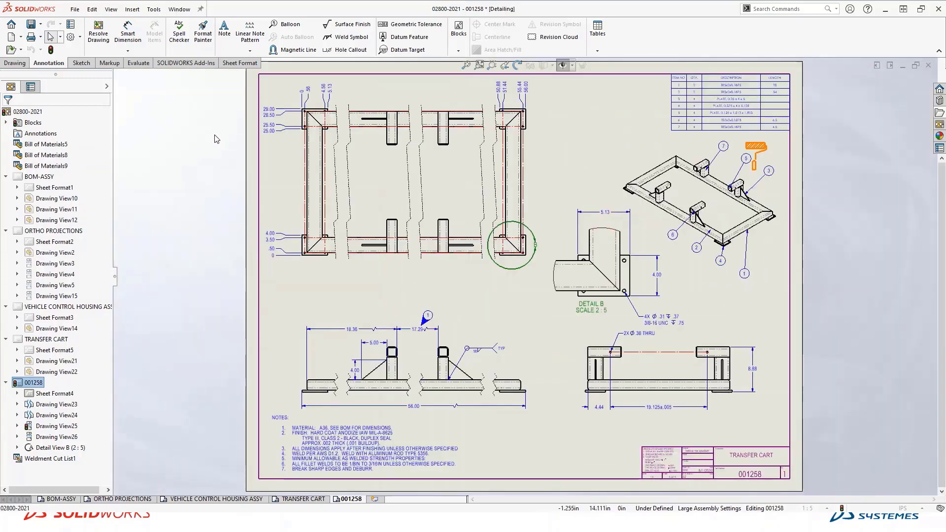
pyautogui.click(196, 201)
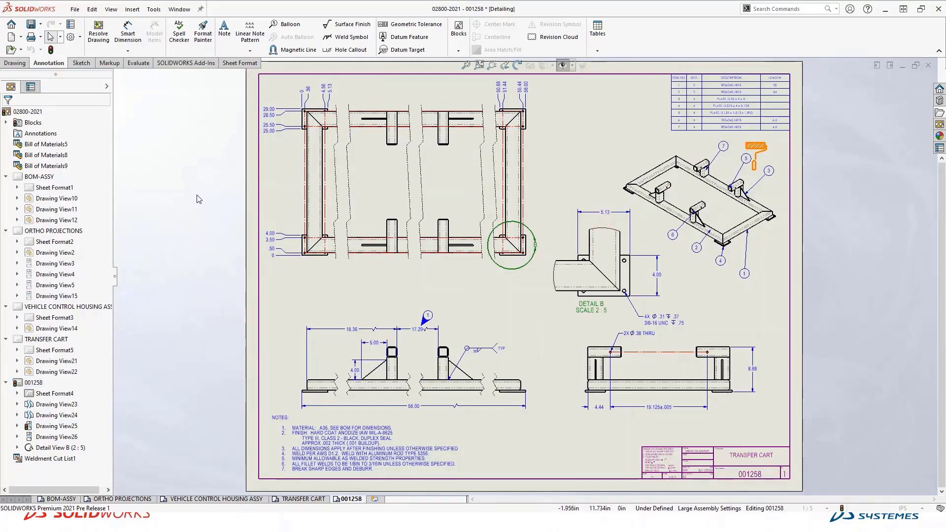
pyautogui.click(928, 65)
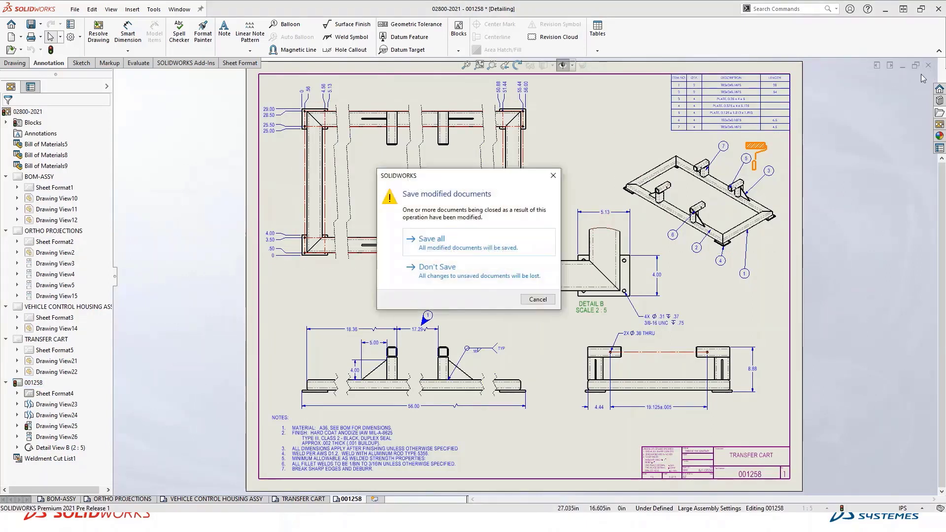
pyautogui.click(487, 275)
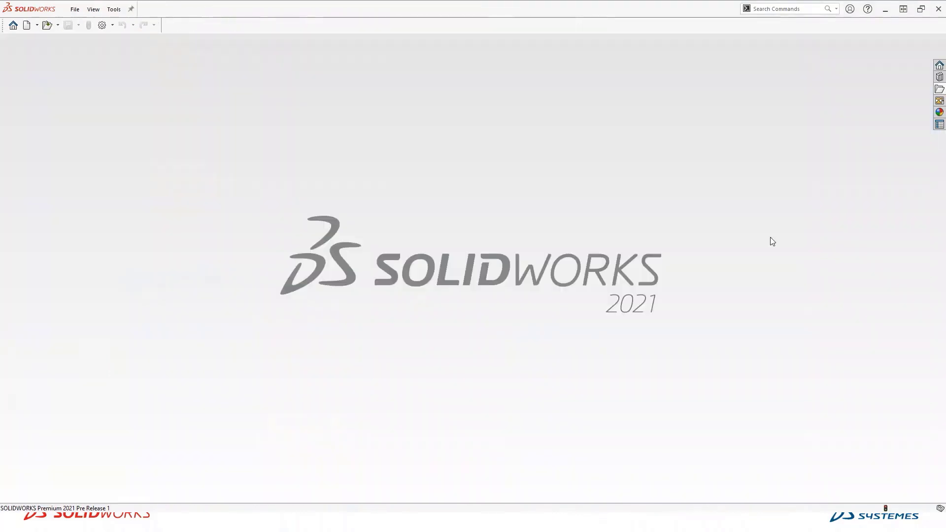
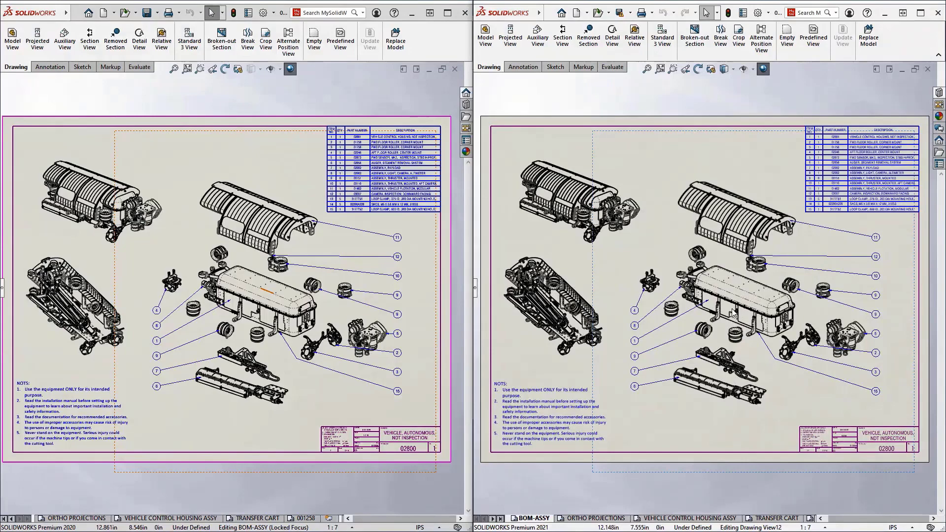
# Inspect the exploded view and the underside assembly view on the BOM-ASSY sheet in the SOLIDWORKS 2021 window to judge pan and zoom performance
pyautogui.scroll(-10, 756, 320)
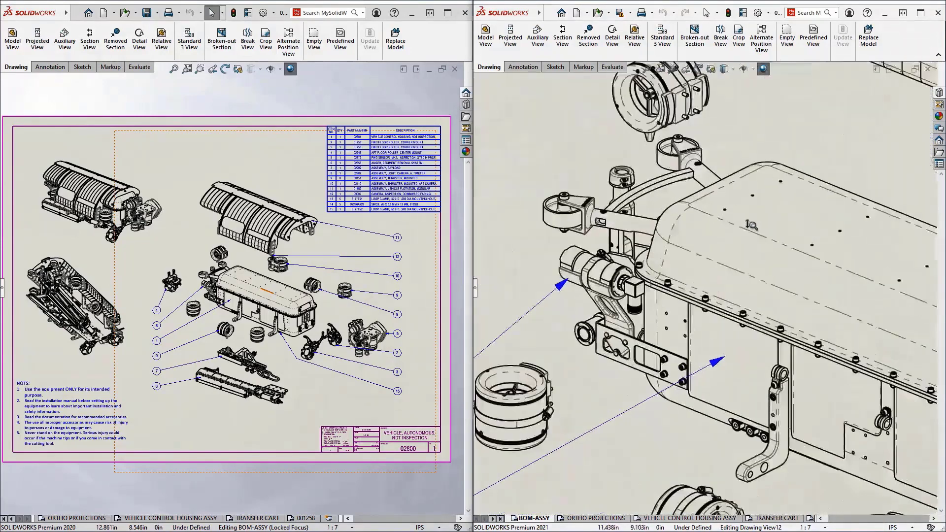
pyautogui.moveTo(626, 362)
pyautogui.mouseDown(button='middle')
pyautogui.moveTo(589, 247)
pyautogui.moveTo(596, 281)
pyautogui.moveTo(758, 285)
pyautogui.mouseUp(button='middle')
pyautogui.moveTo(545, 177); pyautogui.dragTo(752, 280, button='middle')
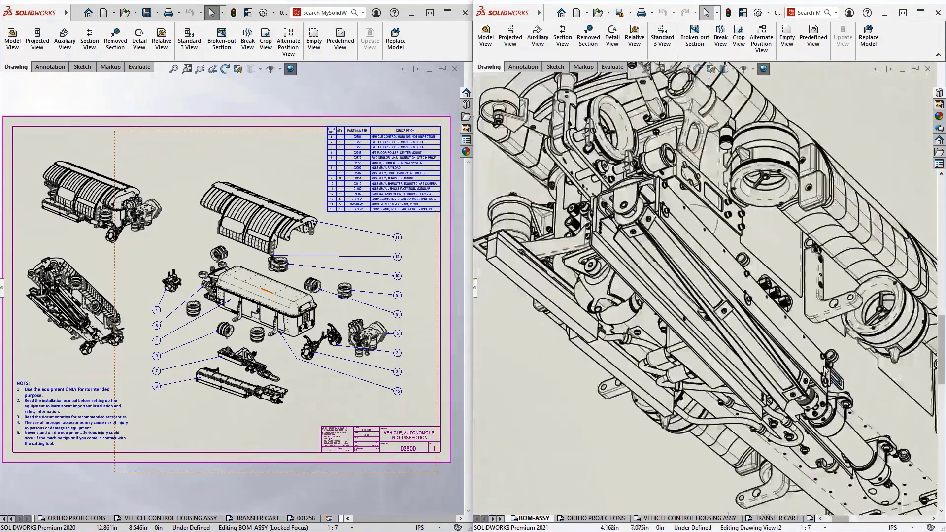
pyautogui.moveTo(680, 181); pyautogui.dragTo(689, 261, button='middle')
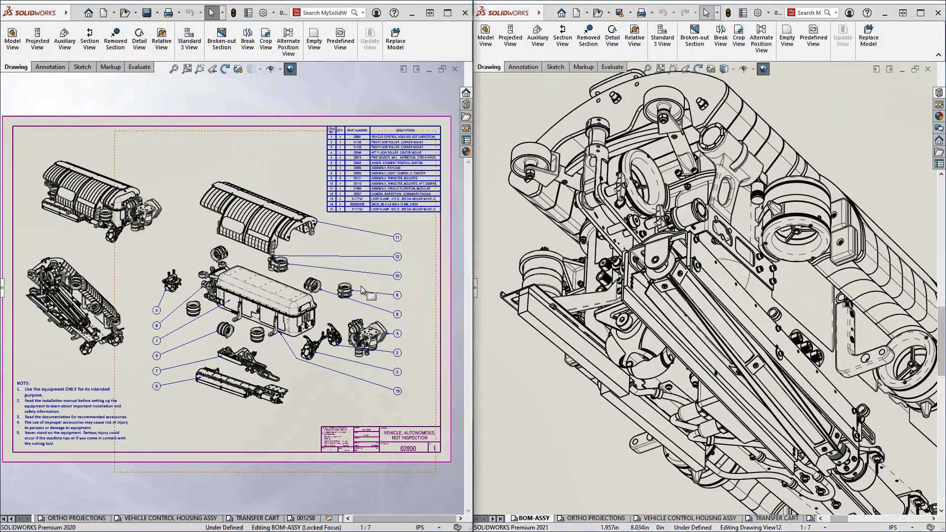
# Inspect the same BOM-ASSY views in the SOLIDWORKS 2020 window and compare how both versions scroll to the upper assembly view
pyautogui.scroll(-1, 362, 266)
pyautogui.moveTo(362, 264); pyautogui.dragTo(363, 191)
pyautogui.keyDown('shift'); pyautogui.moveTo(365, 195); pyautogui.dragTo(365, 190, button='middle'); pyautogui.keyUp('shift')
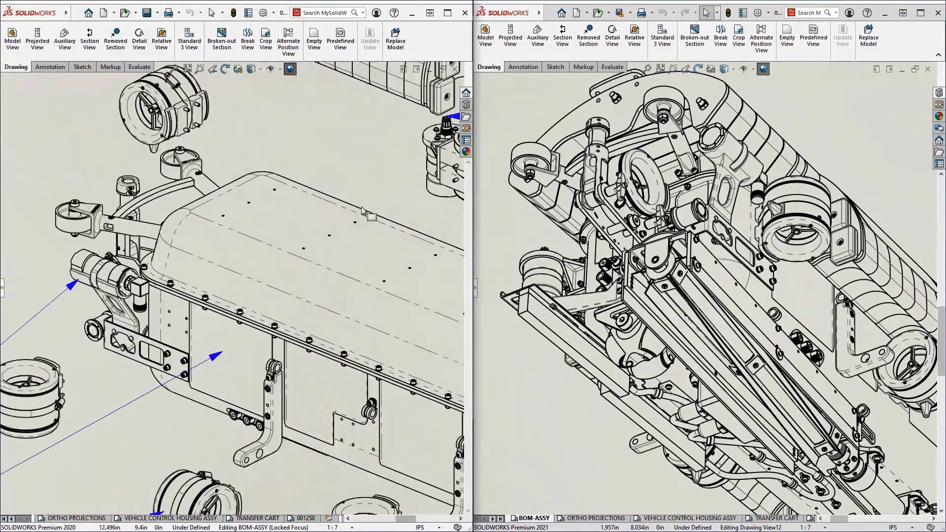
pyautogui.moveTo(336, 318); pyautogui.dragTo(333, 119, button='middle')
pyautogui.moveTo(67, 249); pyautogui.dragTo(378, 258, button='middle')
pyautogui.moveTo(133, 245)
pyautogui.mouseDown(button='middle')
pyautogui.moveTo(425, 257)
pyautogui.moveTo(177, 266)
pyautogui.moveTo(276, 301)
pyautogui.mouseUp(button='middle')
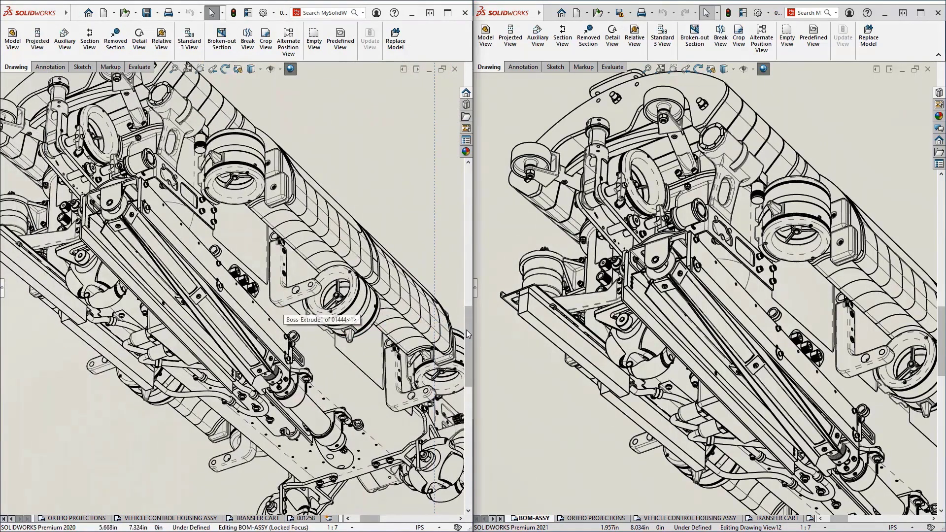
pyautogui.moveTo(466, 332); pyautogui.dragTo(468, 232)
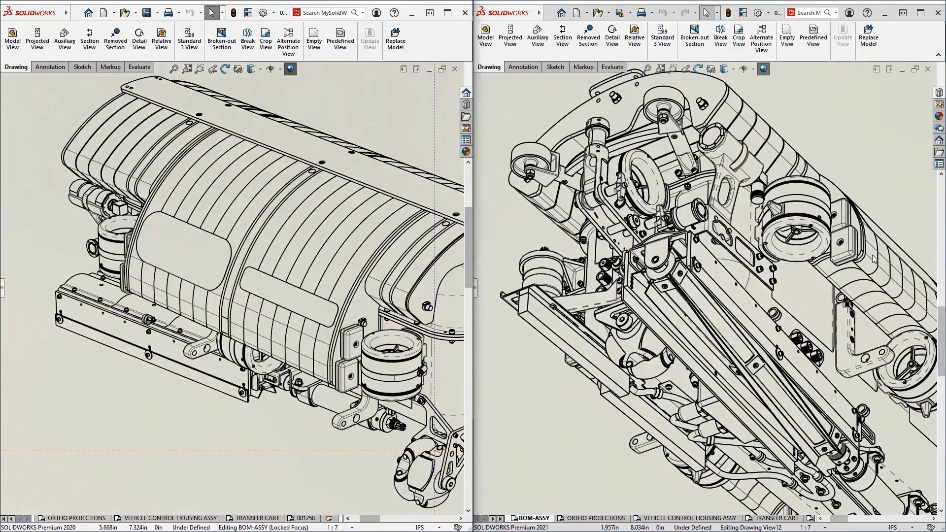
pyautogui.moveTo(935, 309); pyautogui.dragTo(935, 233)
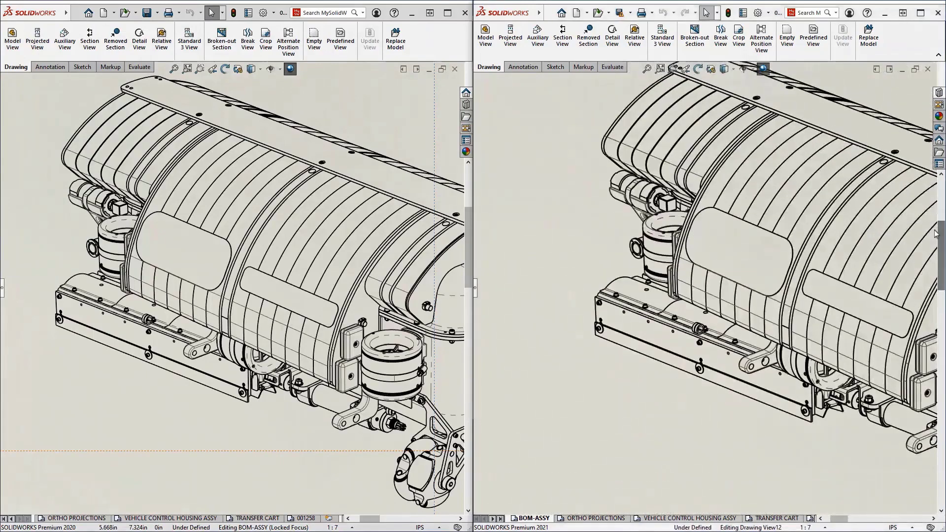
# Show the ORTHO PROJECTIONS sheet in both the SOLIDWORKS 2021 and 2020 windows to compare sheet switching
pyautogui.click(598, 518)
pyautogui.click(92, 520)
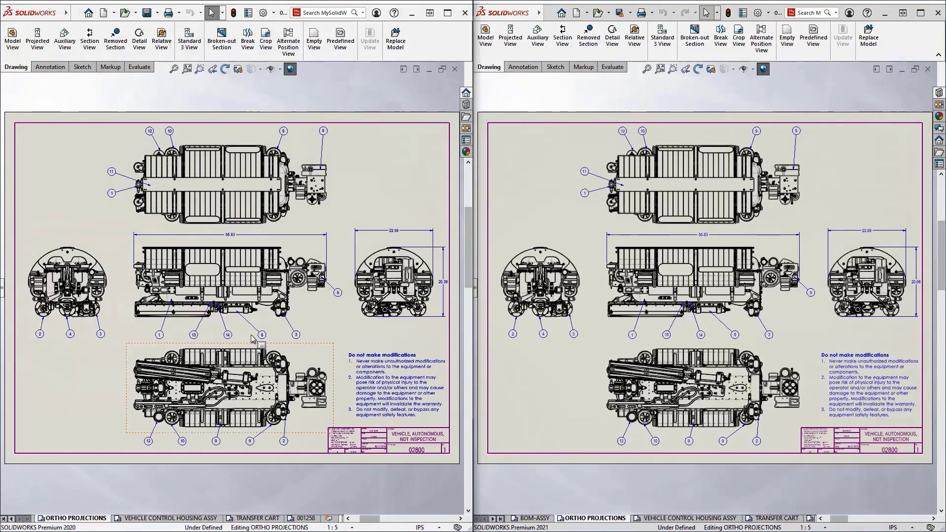
pyautogui.moveTo(228, 337)
pyautogui.mouseDown(button='middle')
pyautogui.moveTo(202, 252)
pyautogui.moveTo(250, 363)
pyautogui.moveTo(239, 326)
pyautogui.moveTo(249, 348)
pyautogui.mouseUp(button='middle')
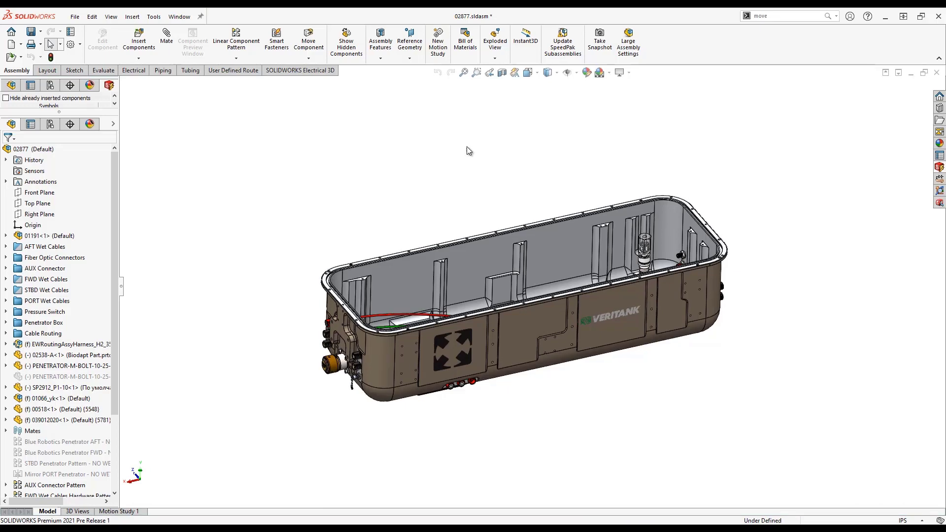
# Hide the tank housing in assembly 02877 and open the EW_PATH1 3D sketch for editing
pyautogui.press('Tab')
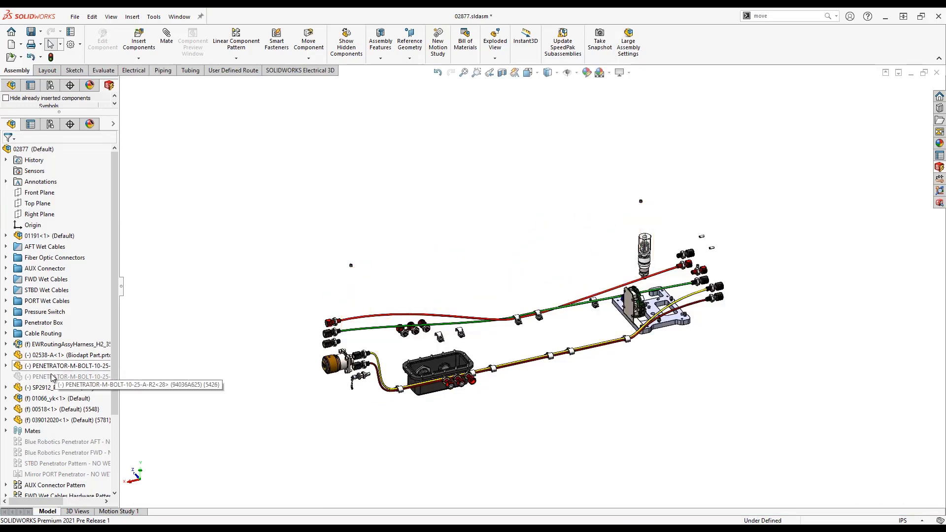
pyautogui.scroll(-3, 54, 377)
pyautogui.click(47, 468)
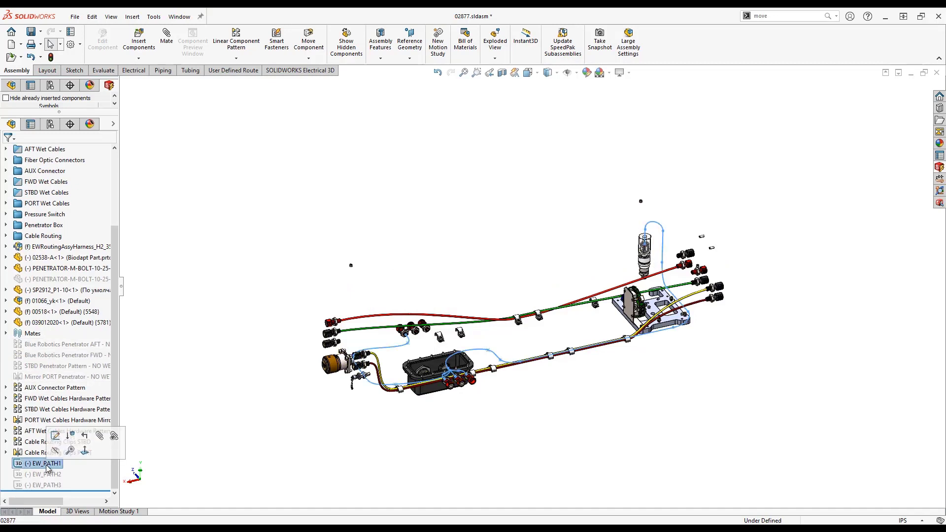
pyautogui.click(55, 436)
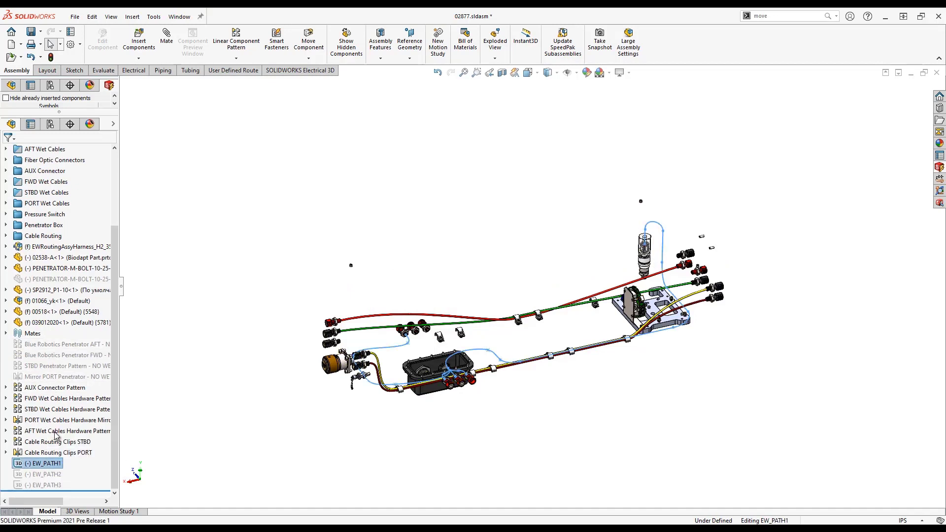
pyautogui.scroll(-5, 498, 352)
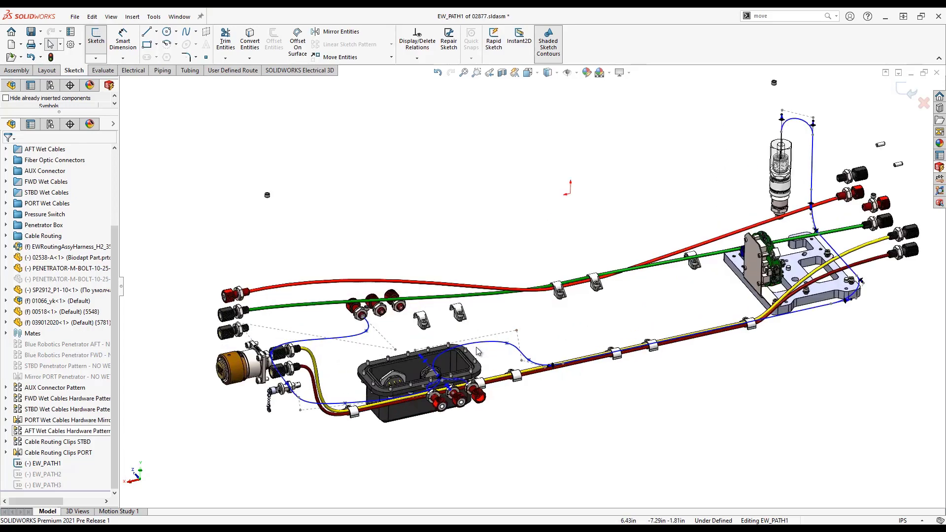
# Reshape the EW_PATH1 splines, moving control points to about (4.51, -6.43, -1.10) above the penetrator box and (16.24, -7.19, 4.78) near the end connectors
pyautogui.moveTo(557, 307); pyautogui.dragTo(530, 295)
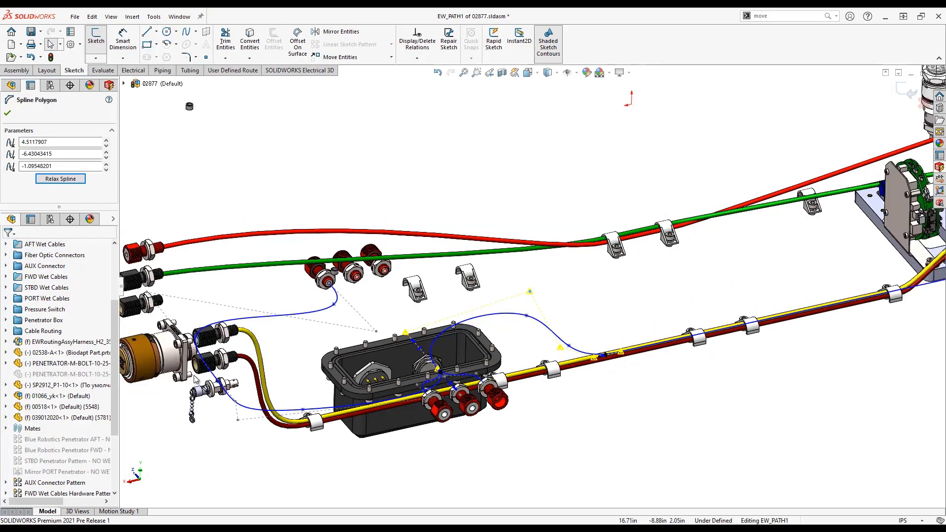
pyautogui.scroll(2, 530, 294)
pyautogui.moveTo(163, 296); pyautogui.dragTo(175, 297)
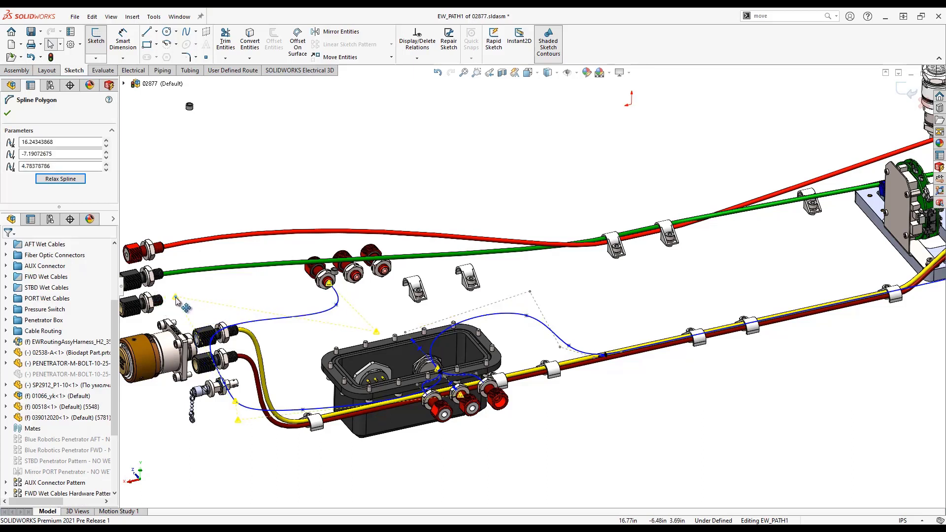
# Exit the EW_PATH1 sketch, return to assembly 02877 and enlarge the harness project's location list
pyautogui.click(897, 95)
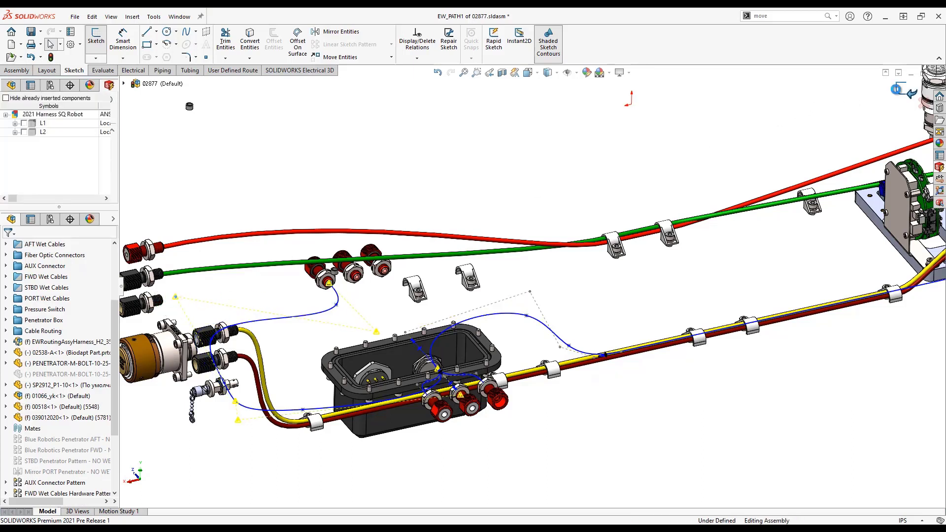
pyautogui.scroll(2, 824, 138)
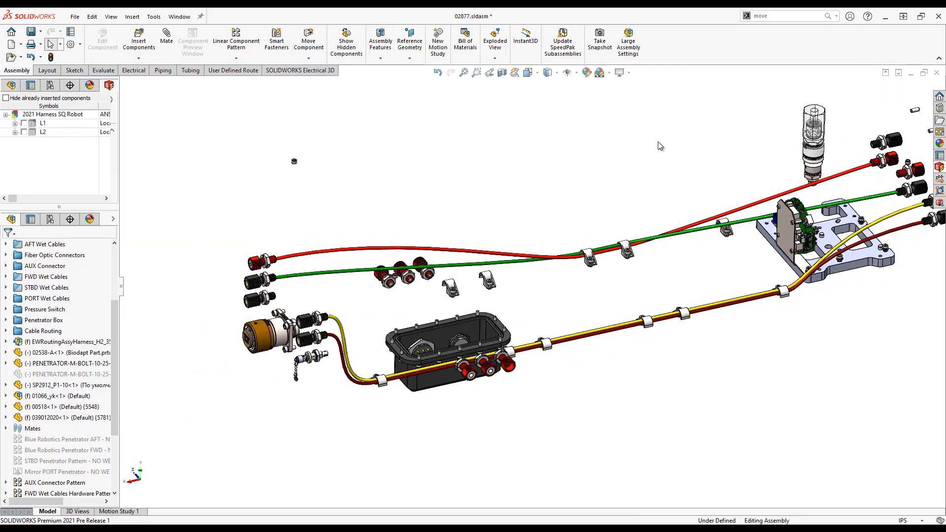
pyautogui.moveTo(59, 207); pyautogui.dragTo(83, 522)
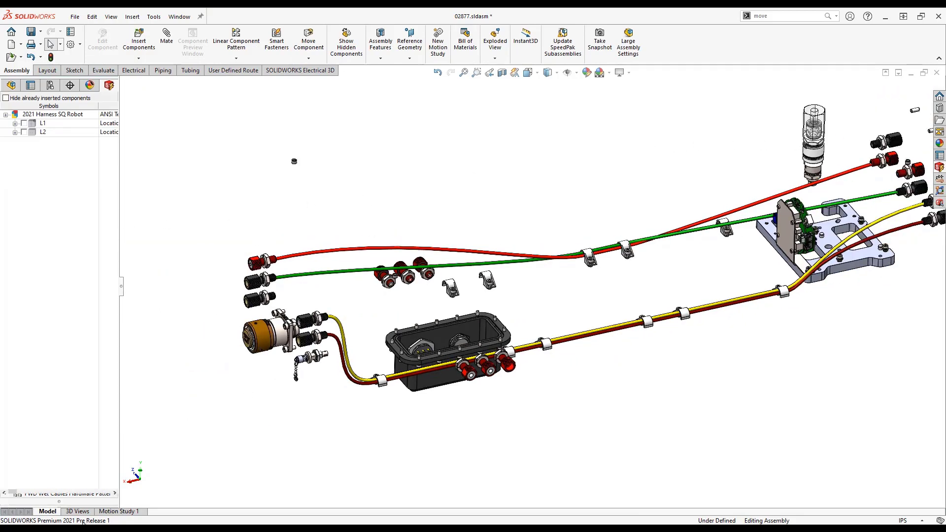
# Route only harness H3 with splines along the defined path, setting the first routing parameter to 0.10 in
pyautogui.click(280, 75)
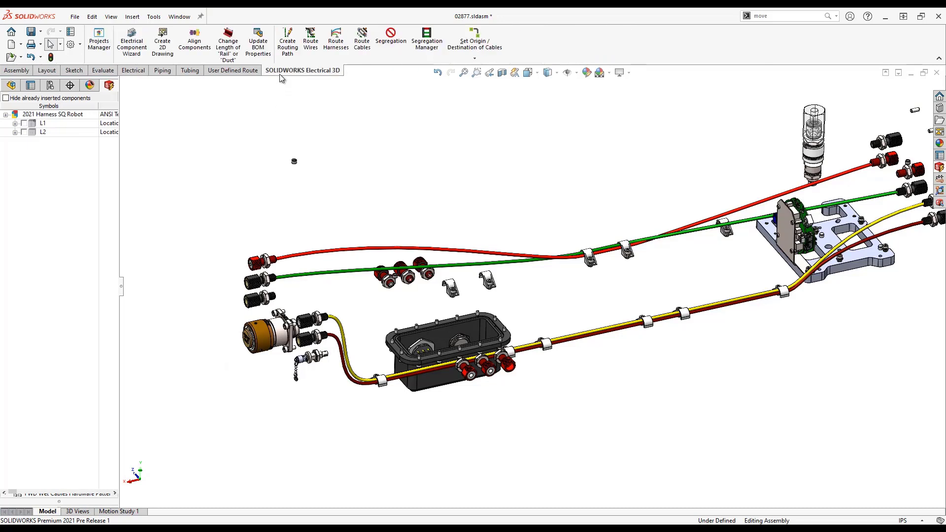
pyautogui.click(336, 56)
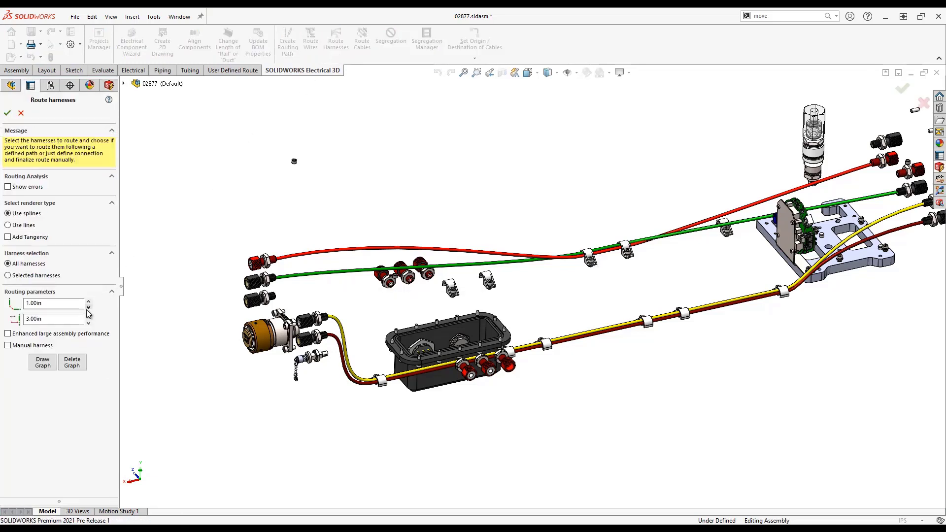
pyautogui.moveTo(63, 304); pyautogui.dragTo(1, 306)
pyautogui.write('.1')
pyautogui.press('Tab')
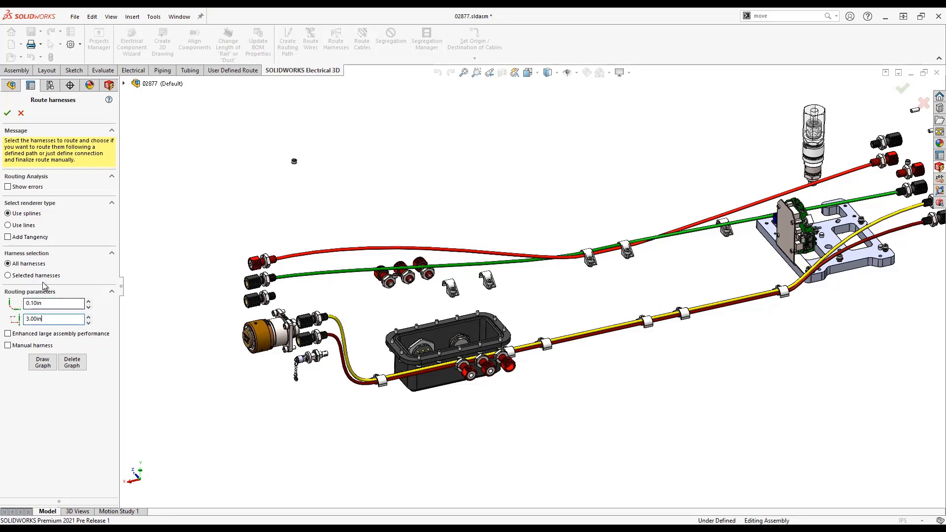
pyautogui.click(38, 276)
pyautogui.click(61, 294)
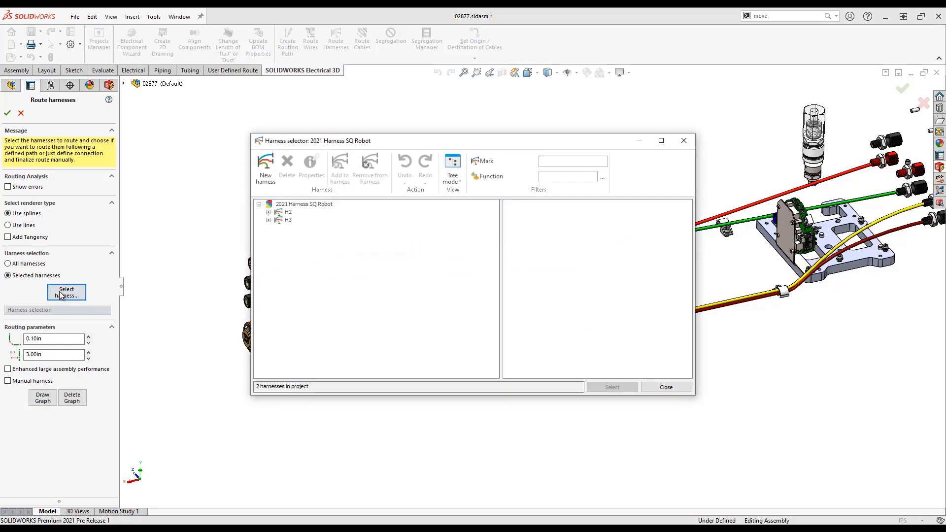
pyautogui.click(290, 220)
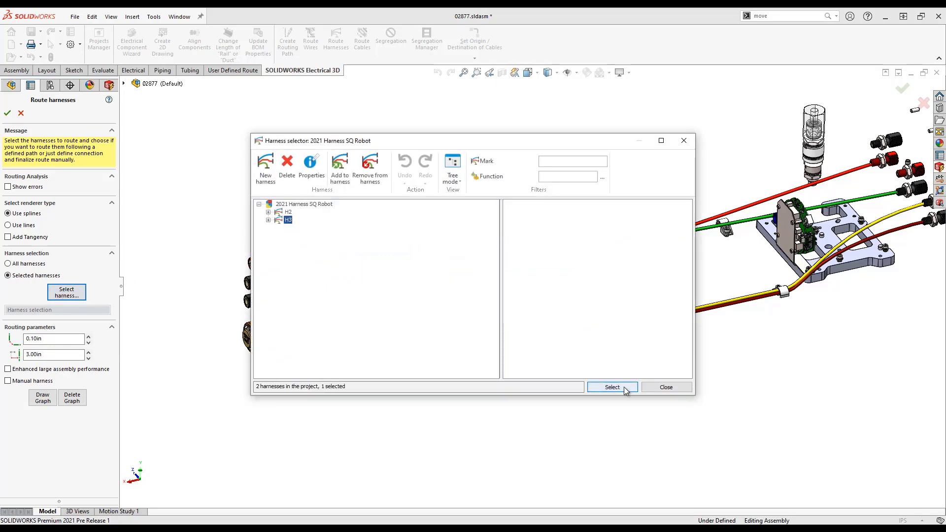
pyautogui.click(625, 388)
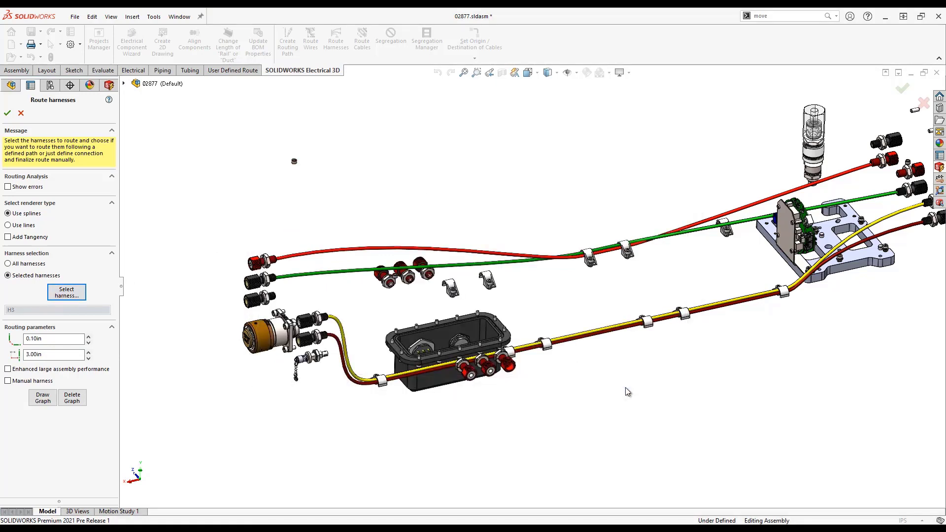
pyautogui.click(6, 115)
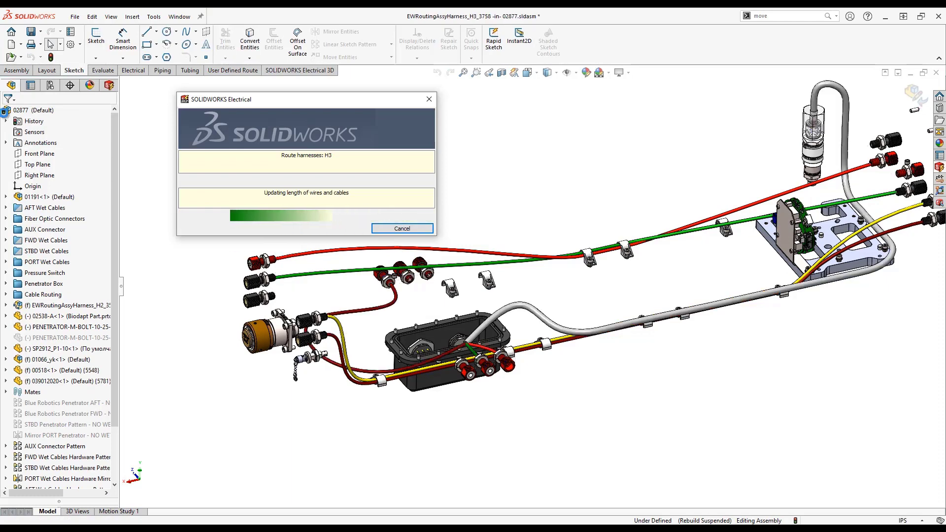
# Edit the EWRoutingAssyHarness_H3 route and add a Splice 2mm component on the cable crossing the penetrator box, then exit the route
pyautogui.moveTo(612, 292); pyautogui.dragTo(636, 283, button='middle')
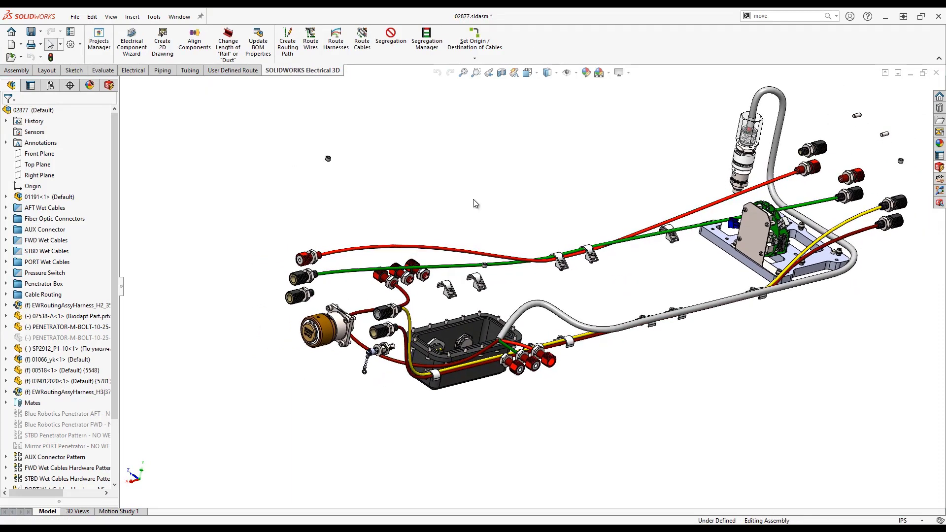
pyautogui.click(134, 70)
pyautogui.click(359, 59)
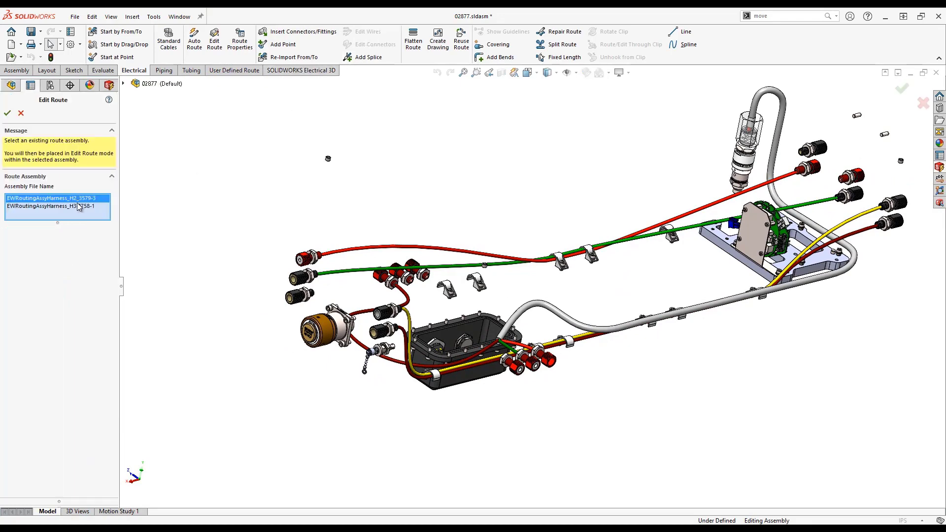
pyautogui.click(74, 206)
pyautogui.click(8, 114)
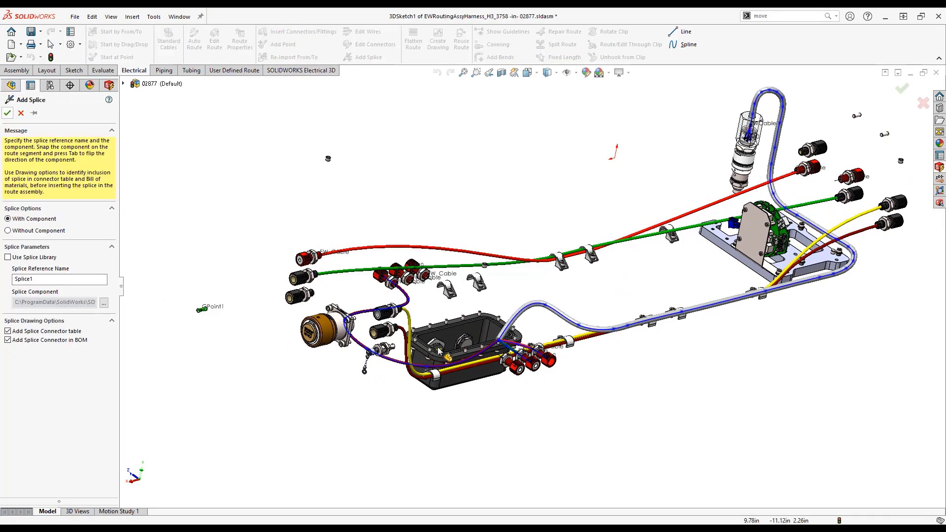
pyautogui.scroll(5, 399, 356)
pyautogui.click(550, 370)
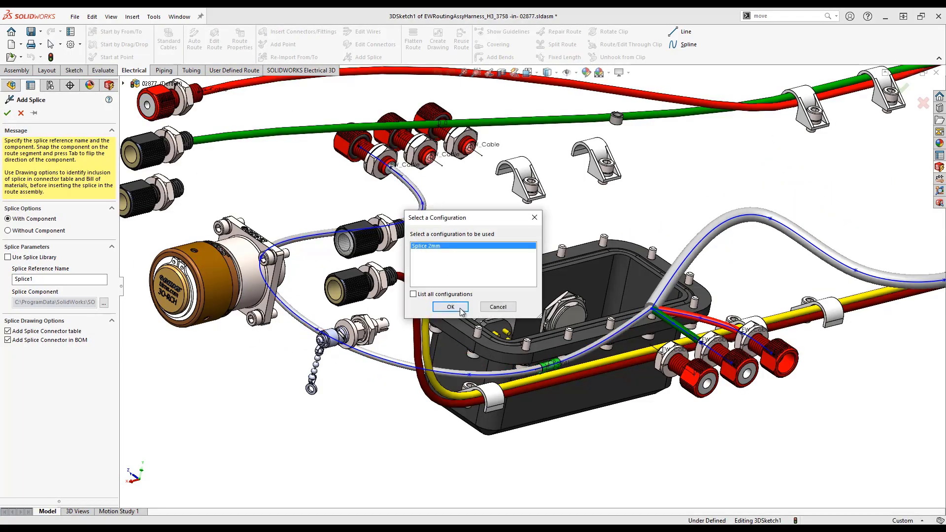
pyautogui.click(451, 309)
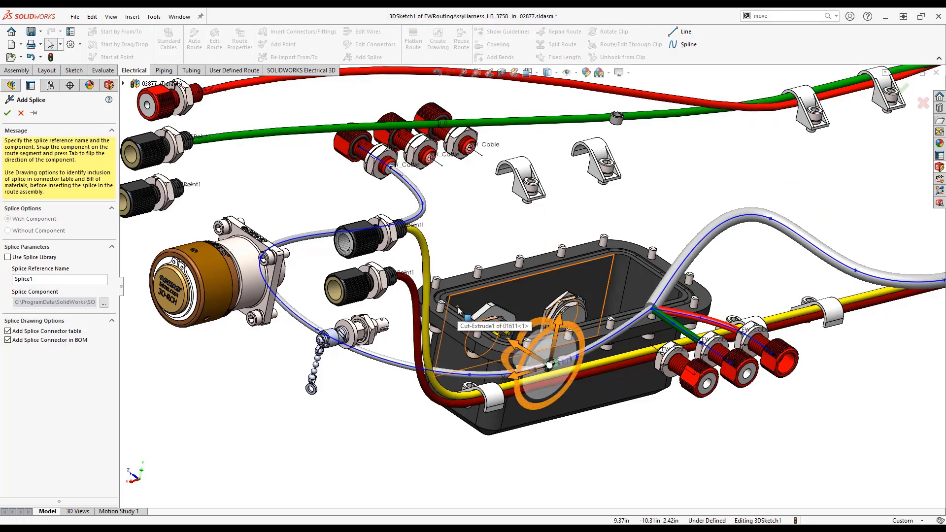
pyautogui.click(5, 115)
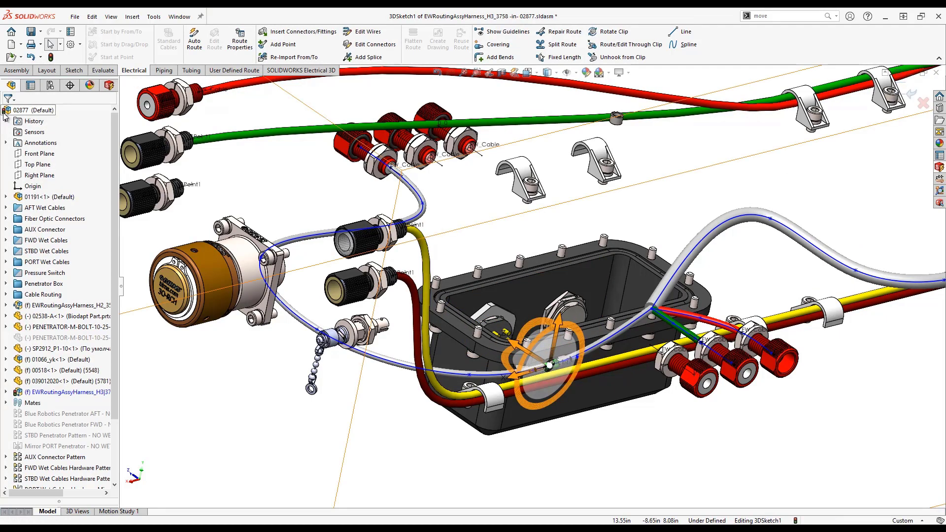
pyautogui.click(911, 94)
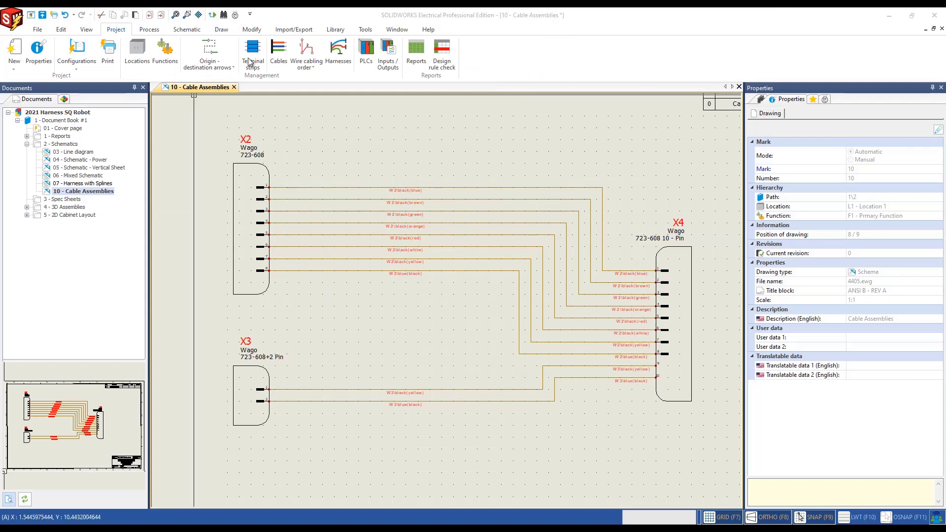
# In SOLIDWORKS Electrical, check the Separate 3D route assembly option for cables W2 and W3 together in the cables manager and apply their properties
pyautogui.click(181, 30)
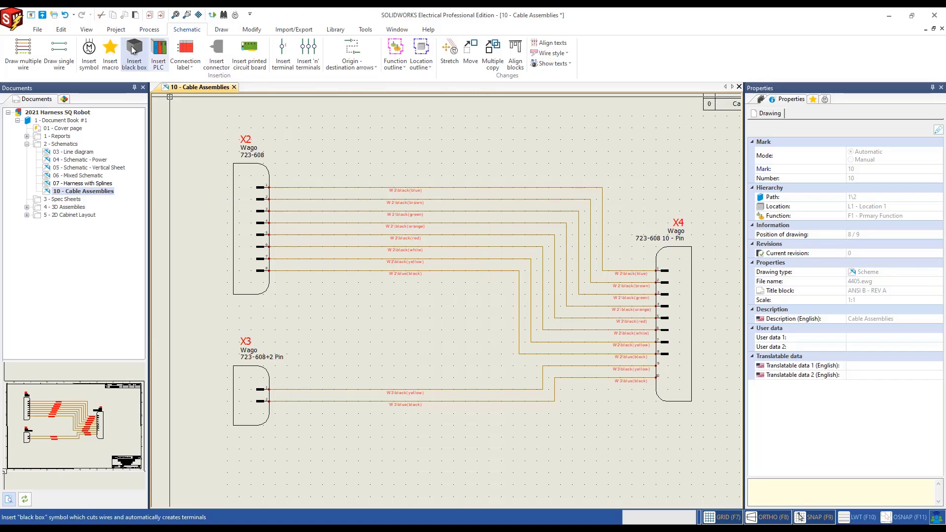
pyautogui.click(119, 30)
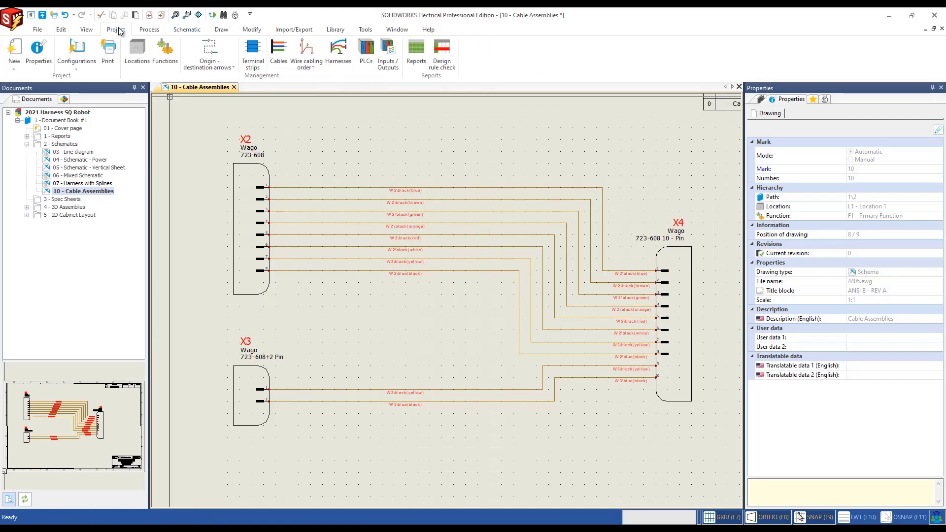
pyautogui.click(279, 60)
pyautogui.click(171, 197)
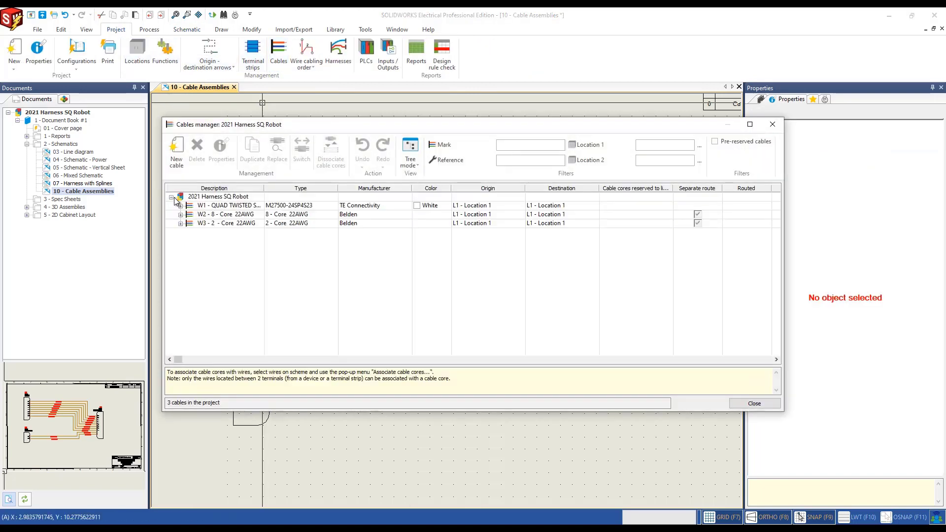
pyautogui.moveTo(238, 258); pyautogui.dragTo(217, 214)
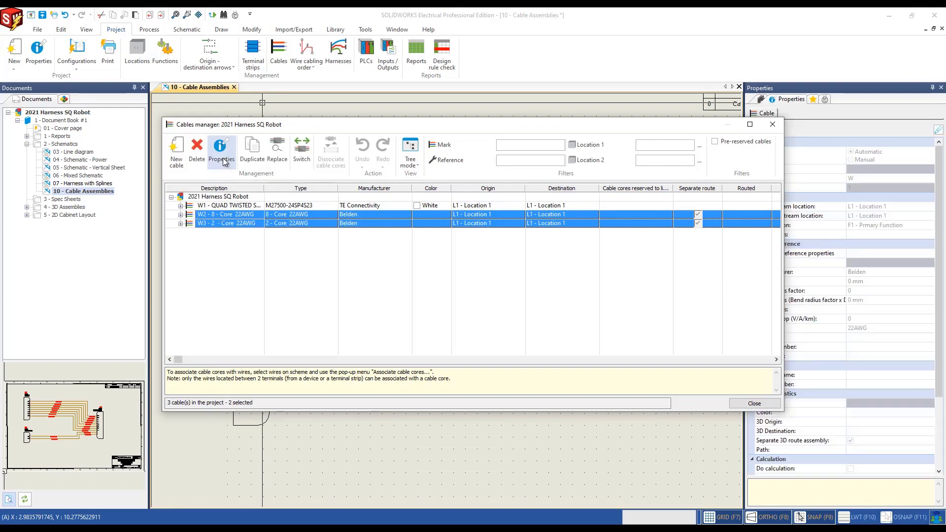
pyautogui.click(222, 159)
pyautogui.scroll(-5, 448, 301)
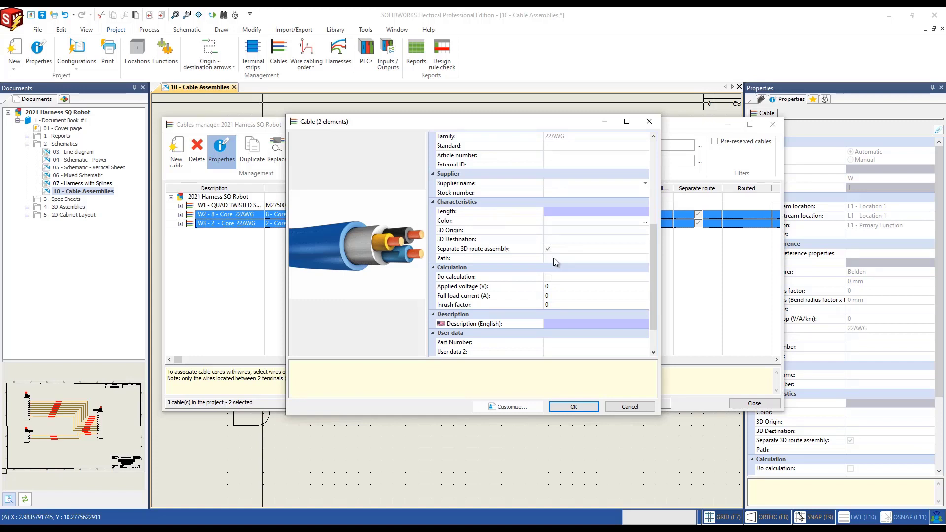
pyautogui.click(549, 250)
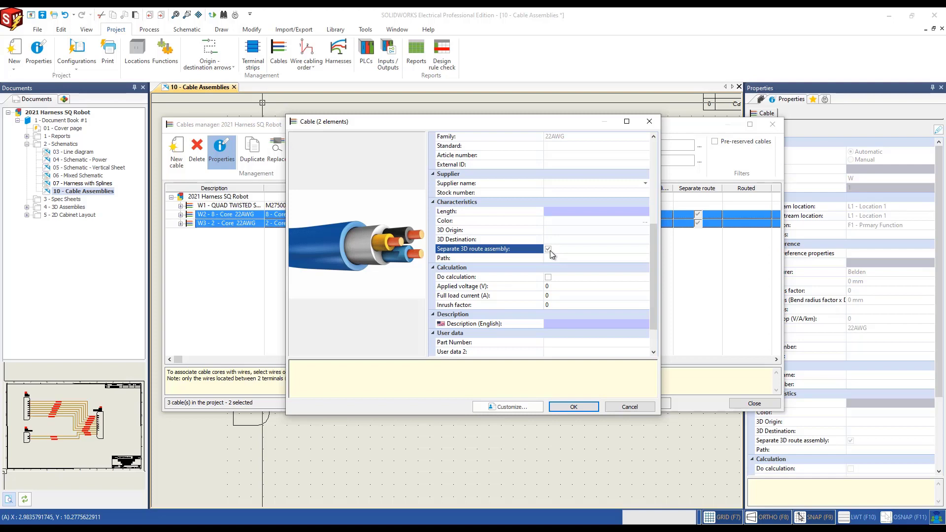
pyautogui.click(576, 406)
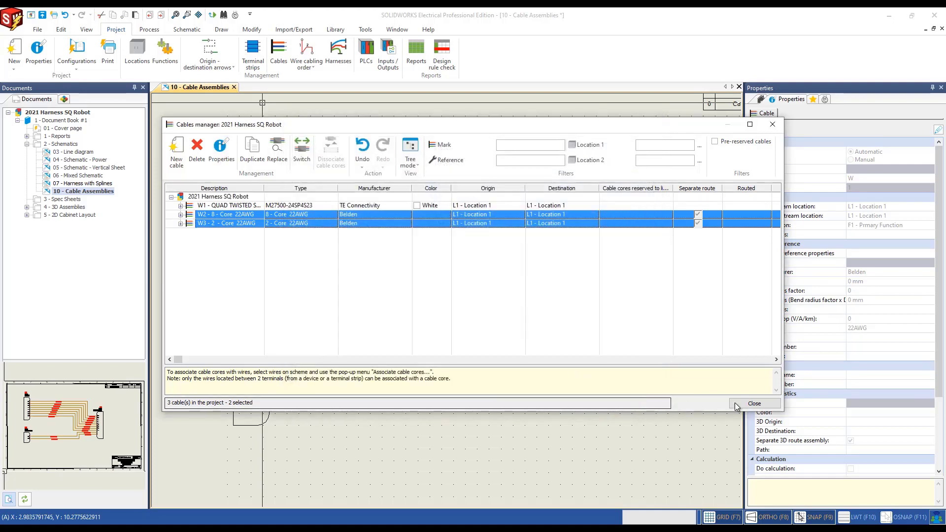
pyautogui.click(755, 403)
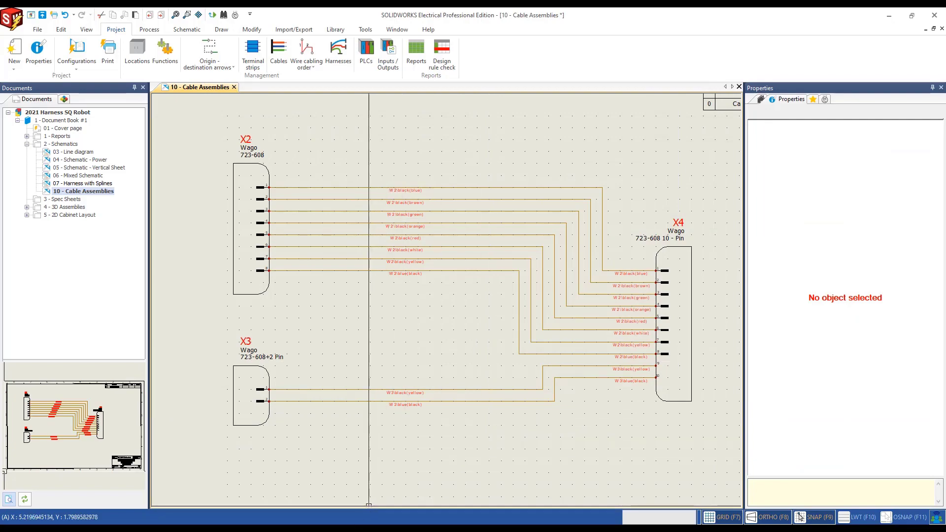
# Switch back to assembly 02877 in SOLIDWORKS and route cables W2 and W3 as SOLIDWORKS routes, setting the first routing parameter to 1.00 in
pyautogui.moveTo(355, 528)
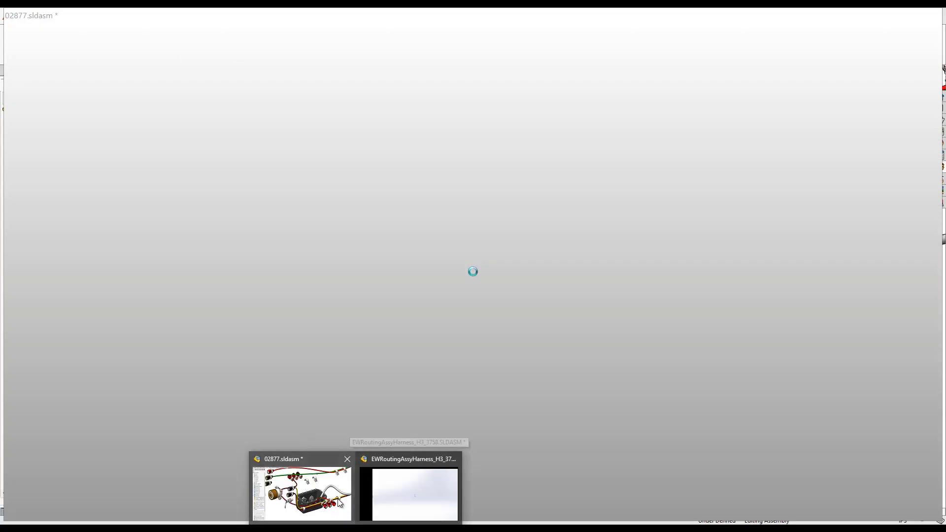
pyautogui.click(339, 502)
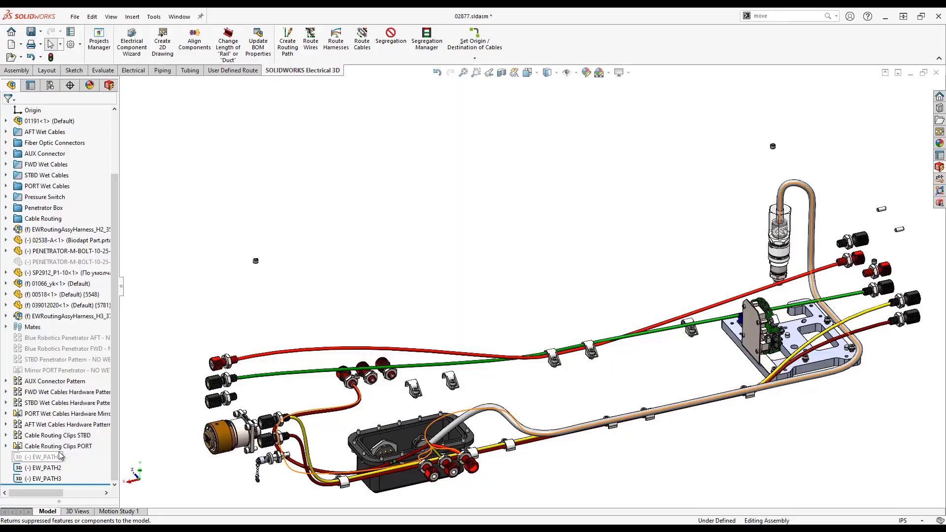
pyautogui.click(363, 58)
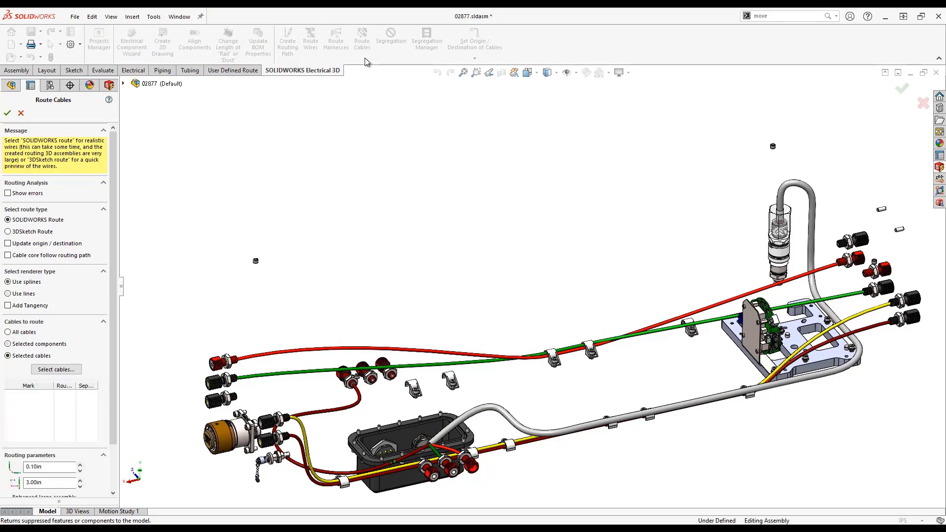
pyautogui.doubleClick(51, 466)
pyautogui.write('1')
pyautogui.click(46, 371)
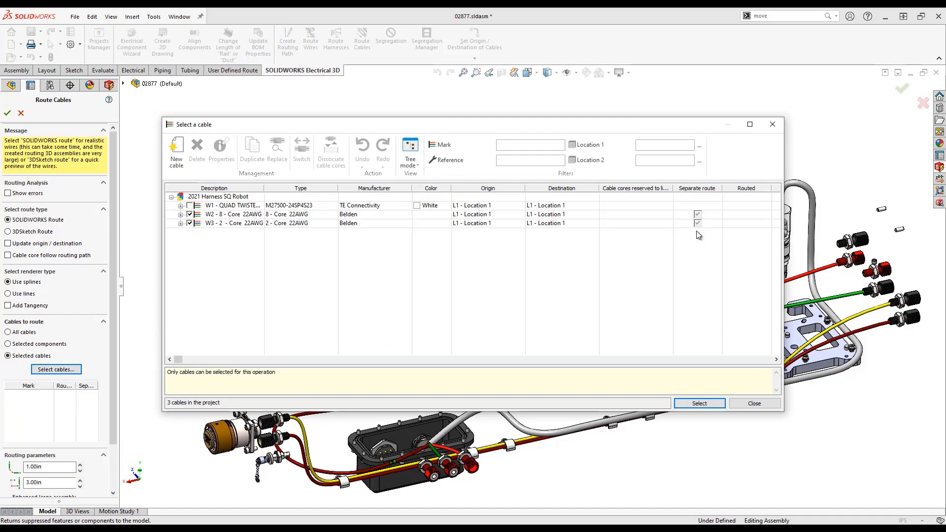
pyautogui.click(686, 405)
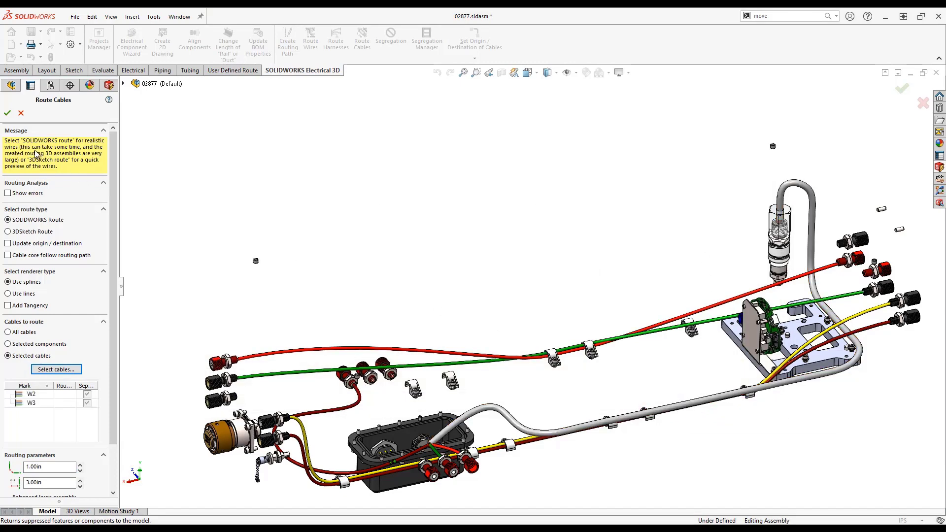
pyautogui.click(7, 113)
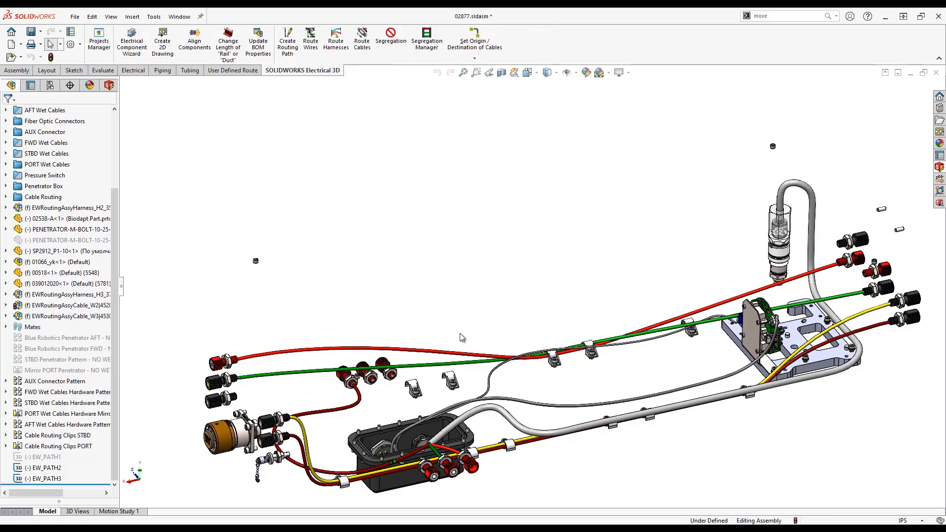
pyautogui.moveTo(460, 336); pyautogui.dragTo(454, 382, button='middle')
pyautogui.scroll(-8, 433, 421)
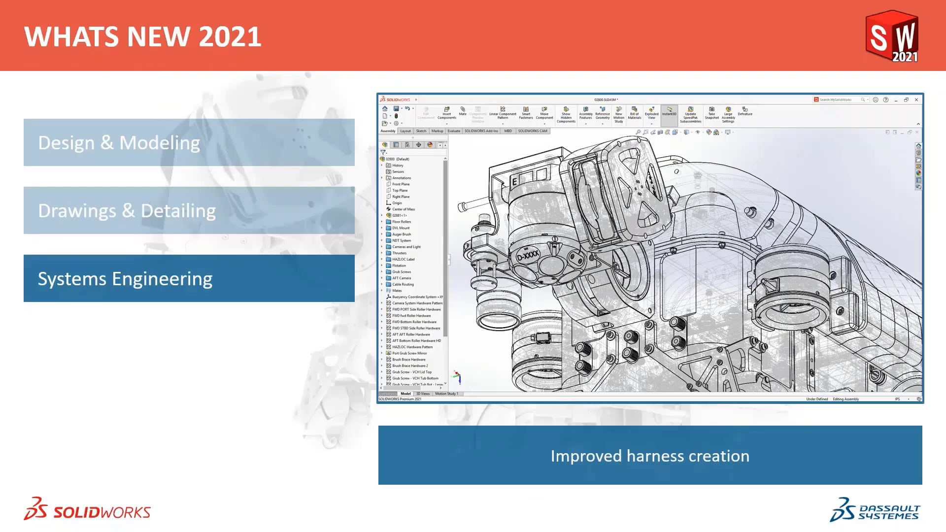
# Show the custom and configuration-specific file properties of 02872-1.SLDASM in eDrawings
pyautogui.click(347, 24)
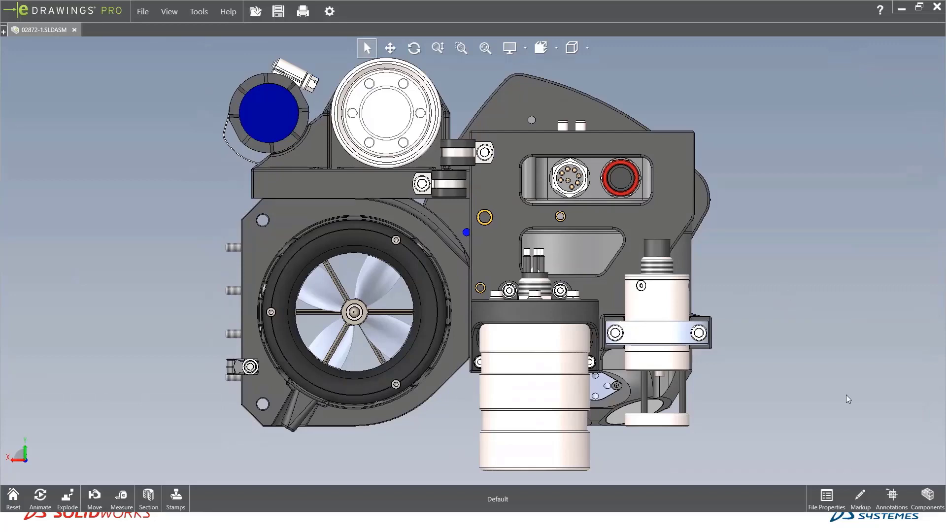
pyautogui.click(832, 498)
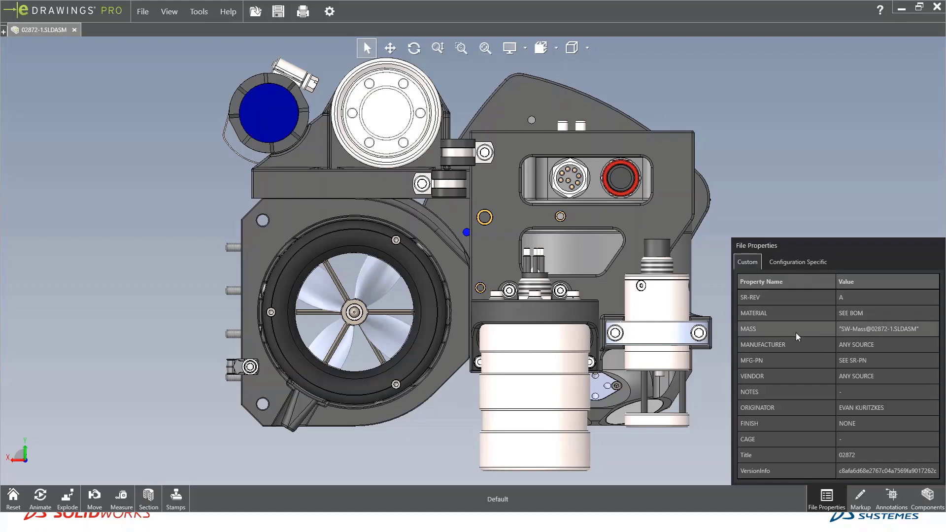
pyautogui.click(801, 264)
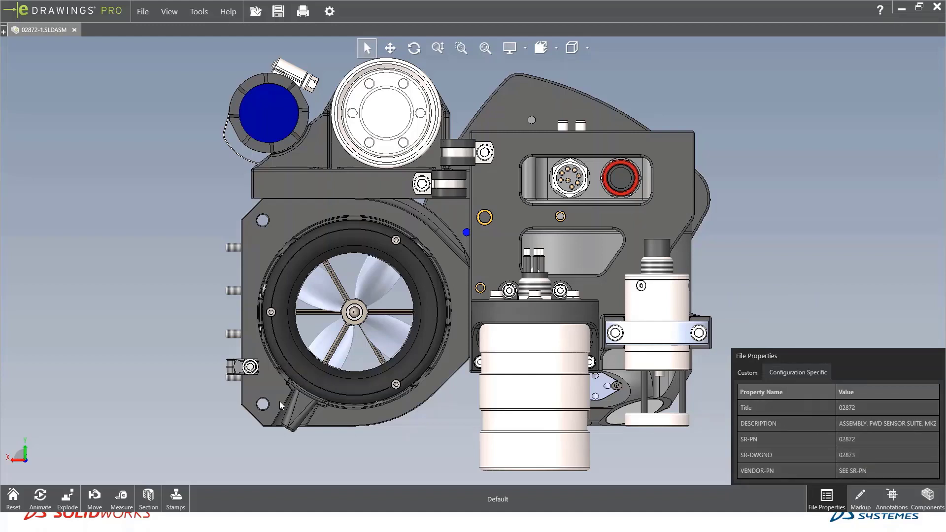
# Measure the center-to-center distance between the first and last studs in the row nearest the thruster on the side plate
pyautogui.click(121, 497)
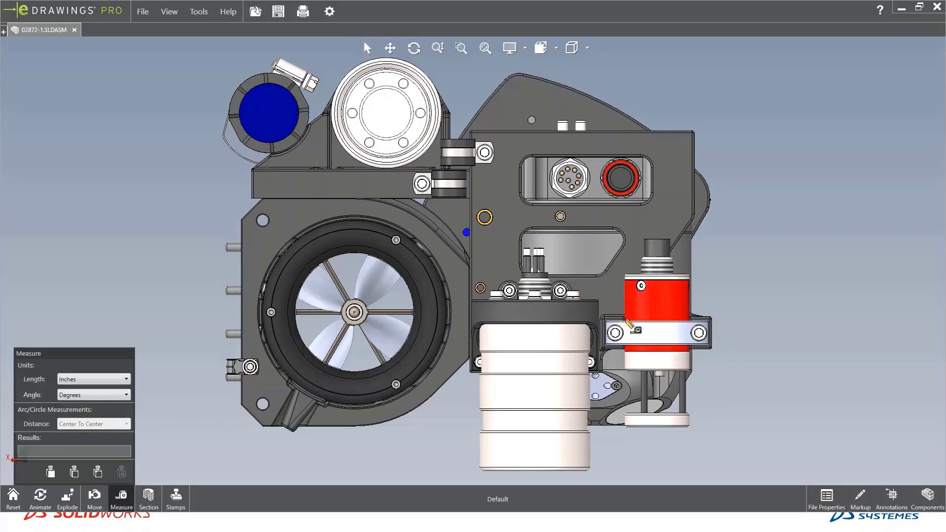
pyautogui.moveTo(611, 327); pyautogui.dragTo(190, 273, button='middle')
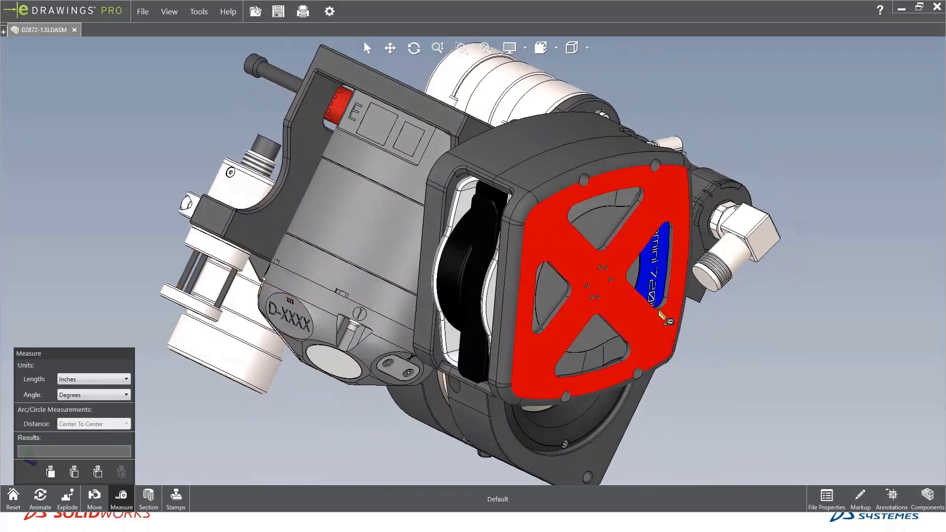
pyautogui.moveTo(661, 312); pyautogui.dragTo(416, 286, button='middle')
pyautogui.scroll(3, 417, 285)
pyautogui.scroll(-3, 808, 338)
pyautogui.moveTo(808, 338); pyautogui.dragTo(680, 362, button='middle')
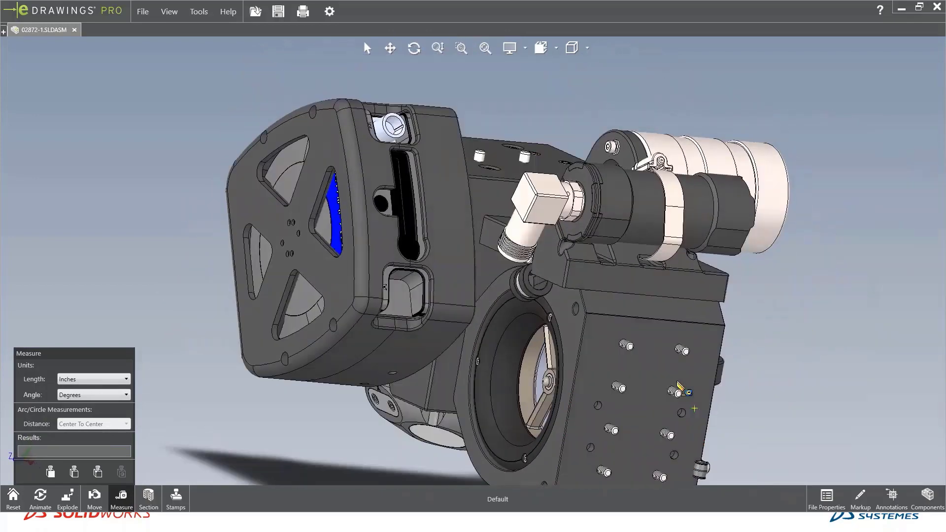
pyautogui.scroll(2, 622, 345)
pyautogui.scroll(-4, 619, 358)
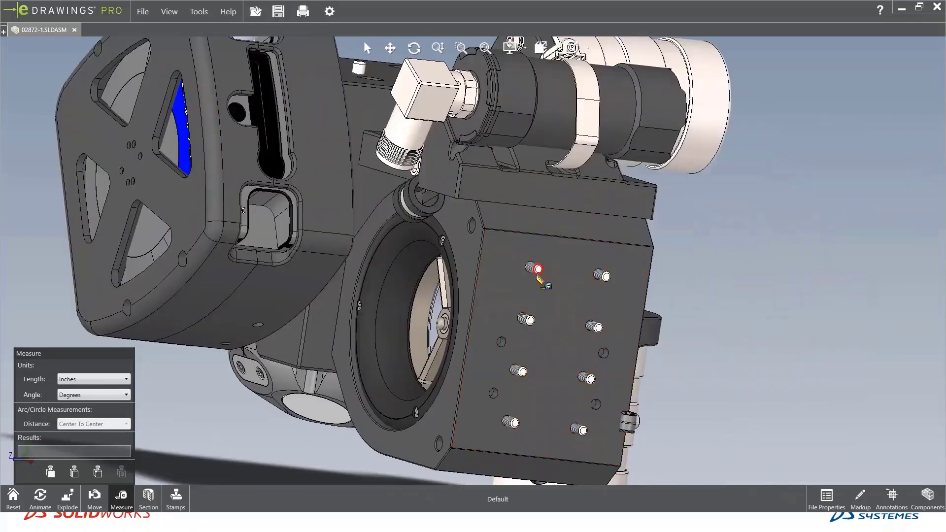
pyautogui.click(537, 272)
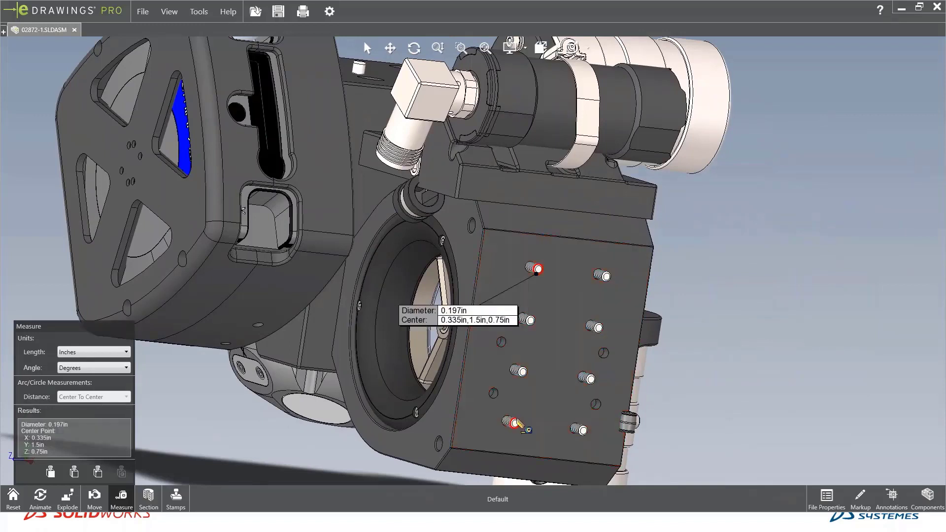
pyautogui.click(515, 422)
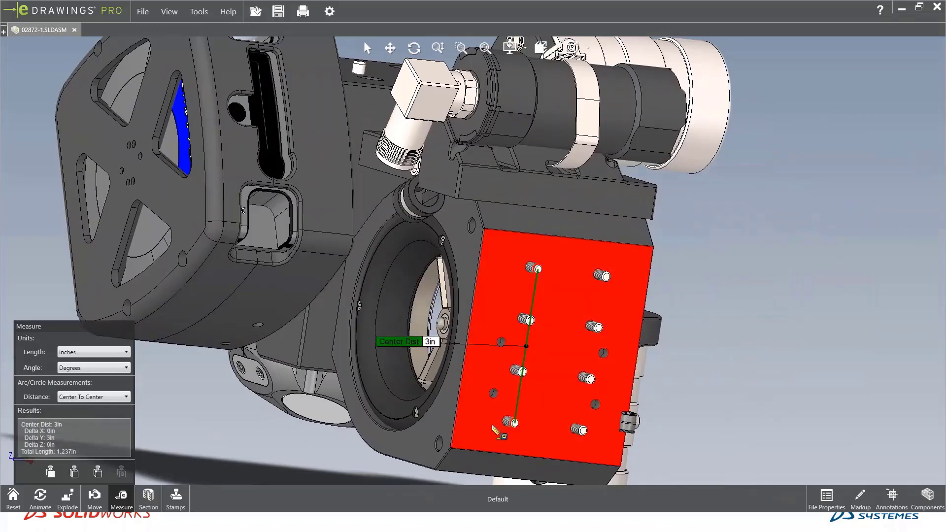
# Compare the Minimum Distance, Maximum Distance and Center To Center measurements between the two selected studs
pyautogui.click(104, 397)
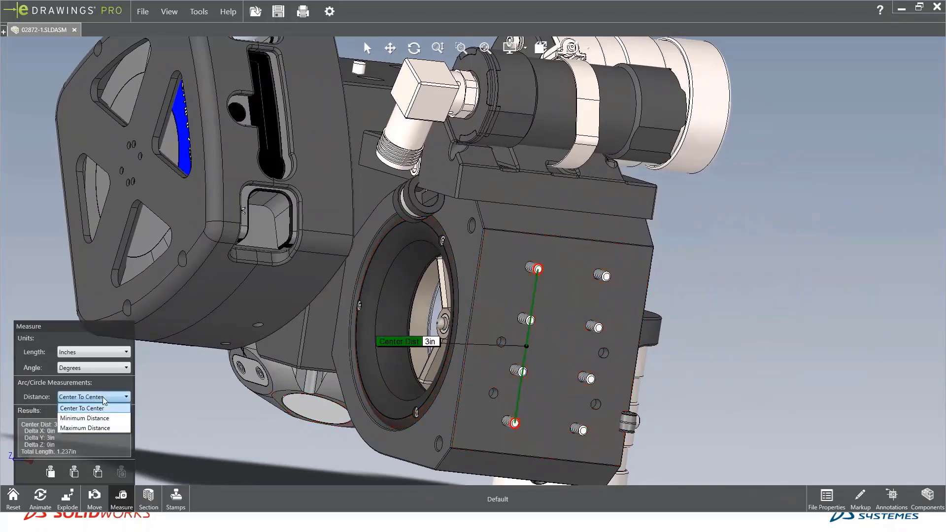
pyautogui.click(104, 423)
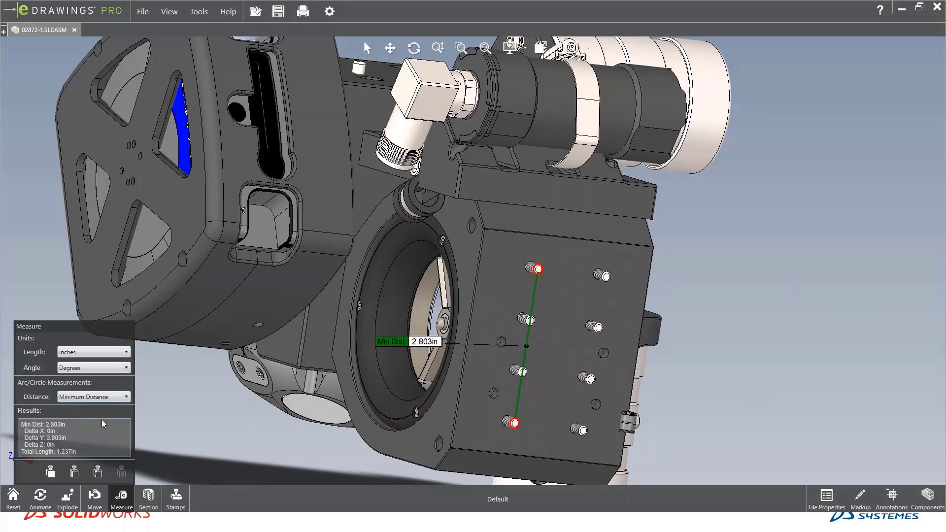
pyautogui.click(107, 398)
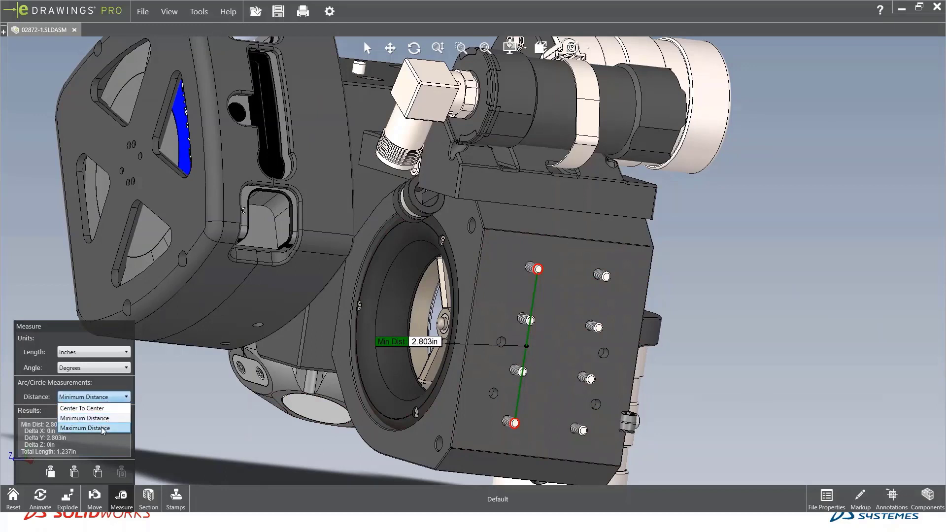
pyautogui.click(103, 429)
pyautogui.click(106, 397)
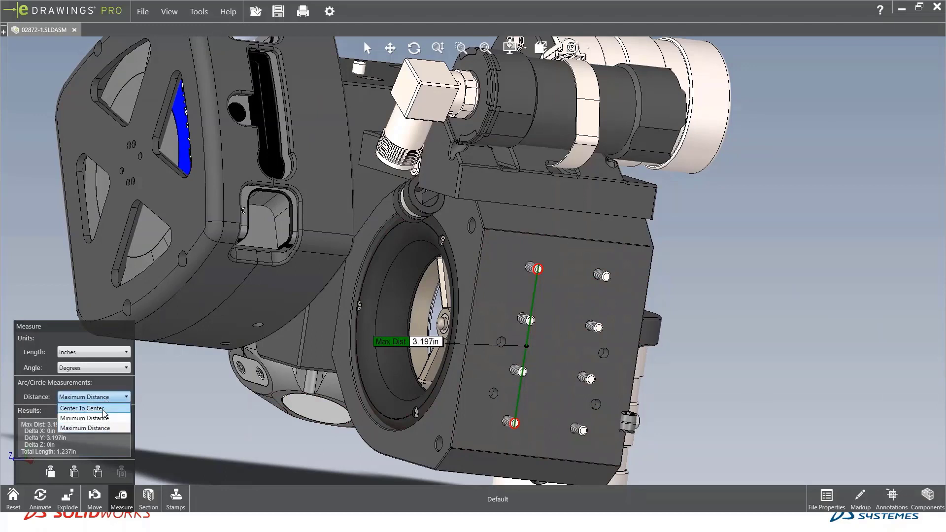
pyautogui.click(103, 408)
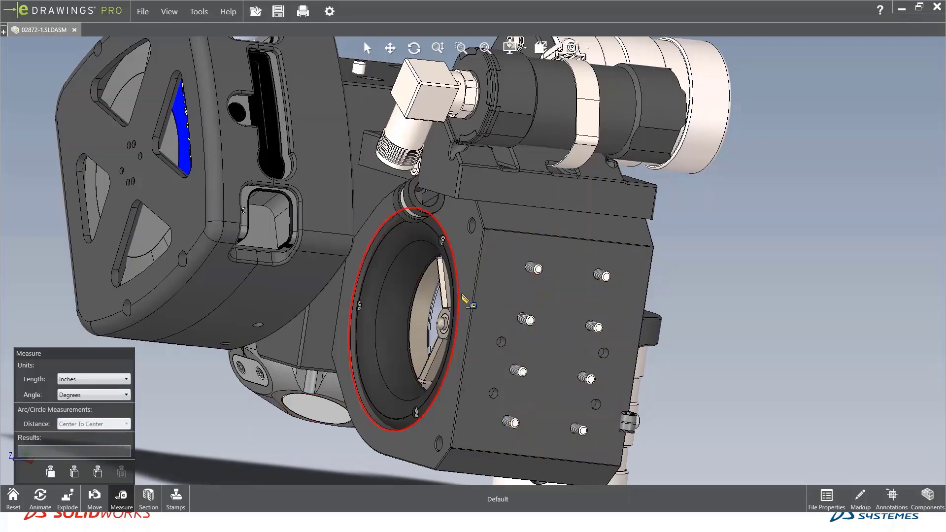
# Measure the normal distance between the flat bracket face behind the elbow connector and the upper stud on the side plate, and exit Measure
pyautogui.scroll(-3, 464, 297)
pyautogui.click(428, 148)
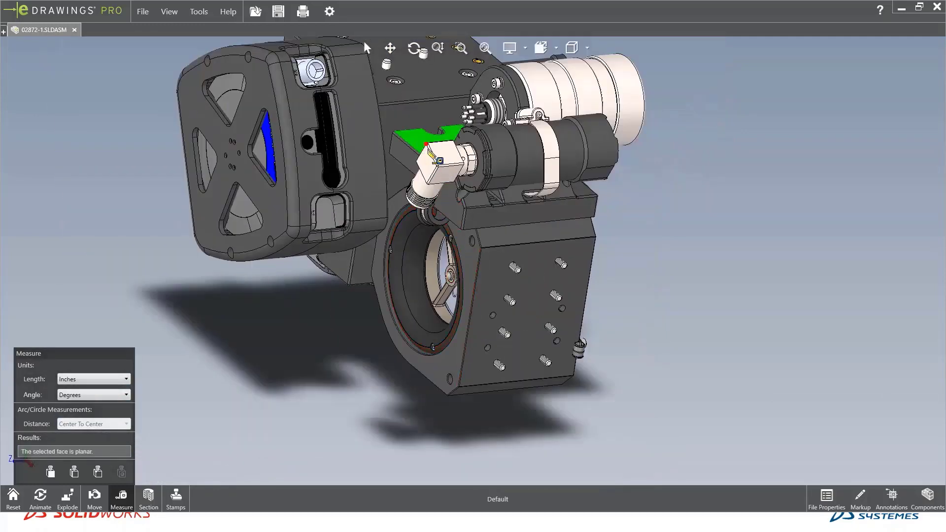
pyautogui.scroll(6, 517, 281)
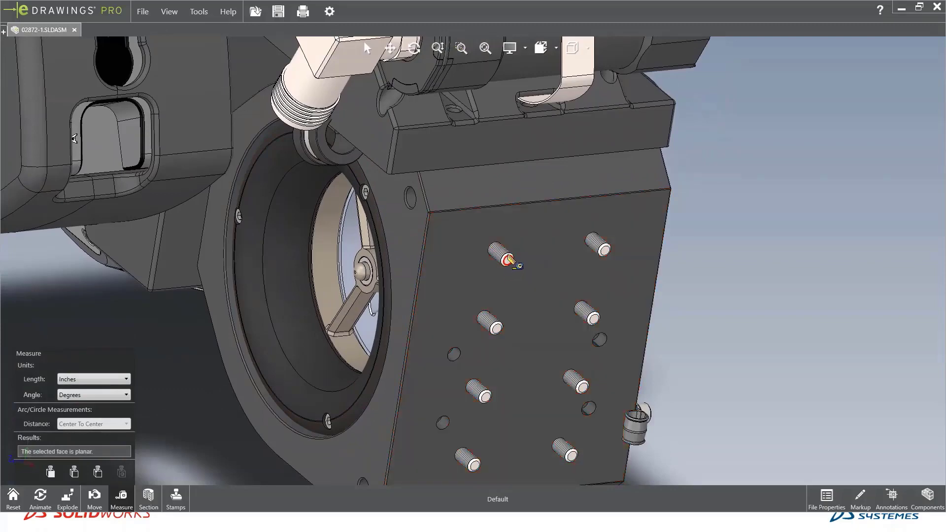
pyautogui.click(508, 257)
pyautogui.scroll(2, 165, 417)
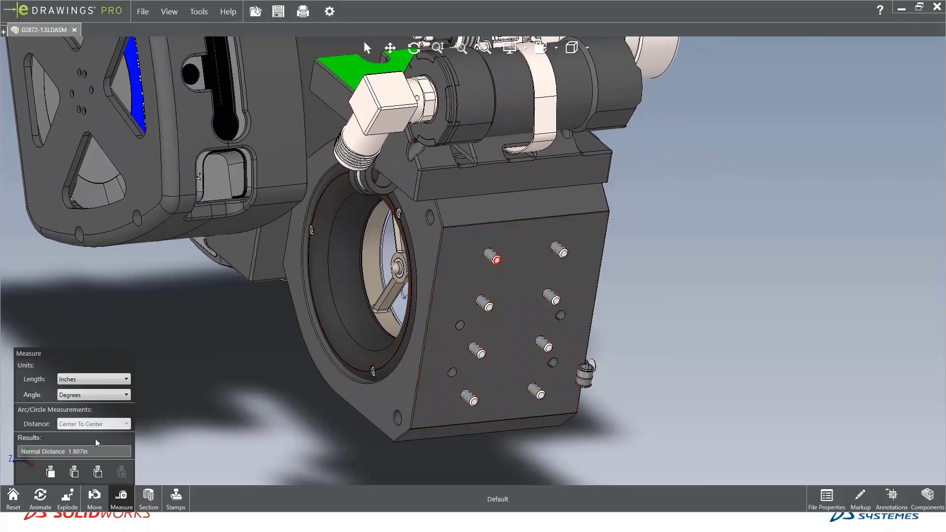
pyautogui.moveTo(101, 454); pyautogui.dragTo(30, 452)
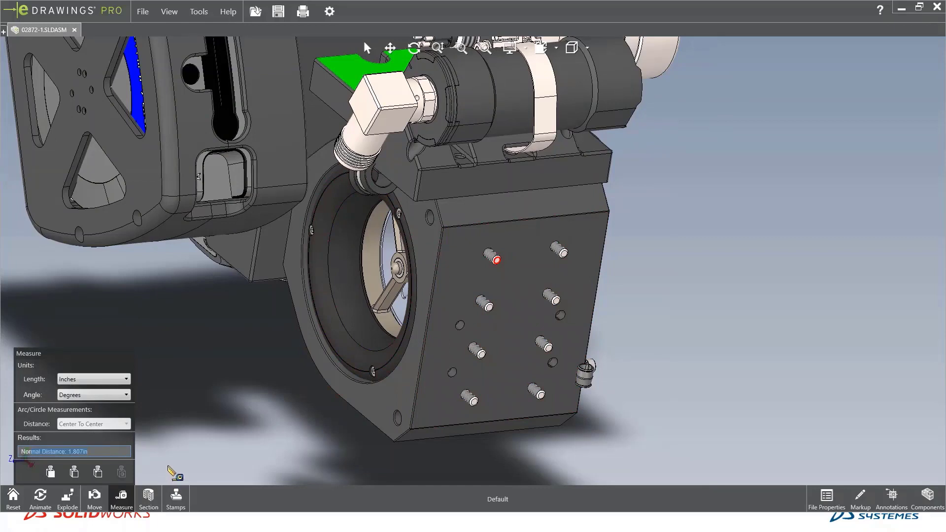
pyautogui.click(687, 340)
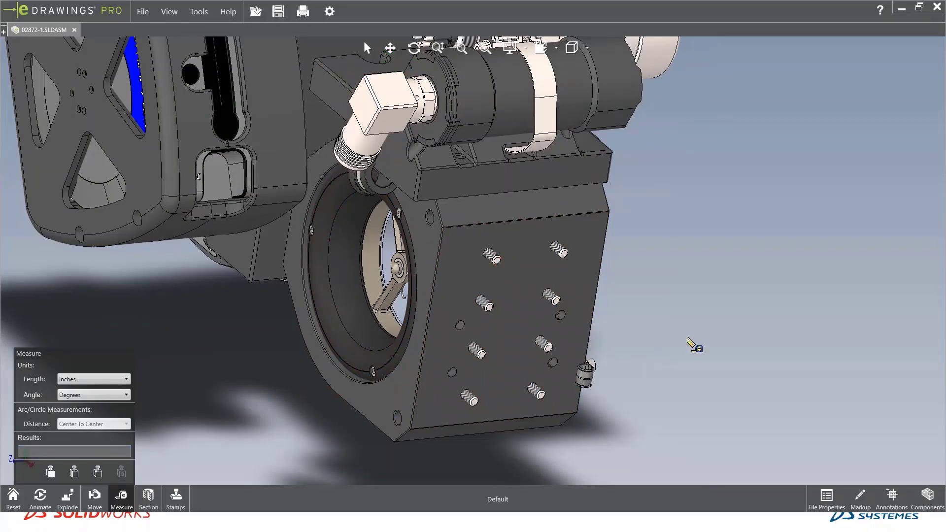
pyautogui.press('Escape')
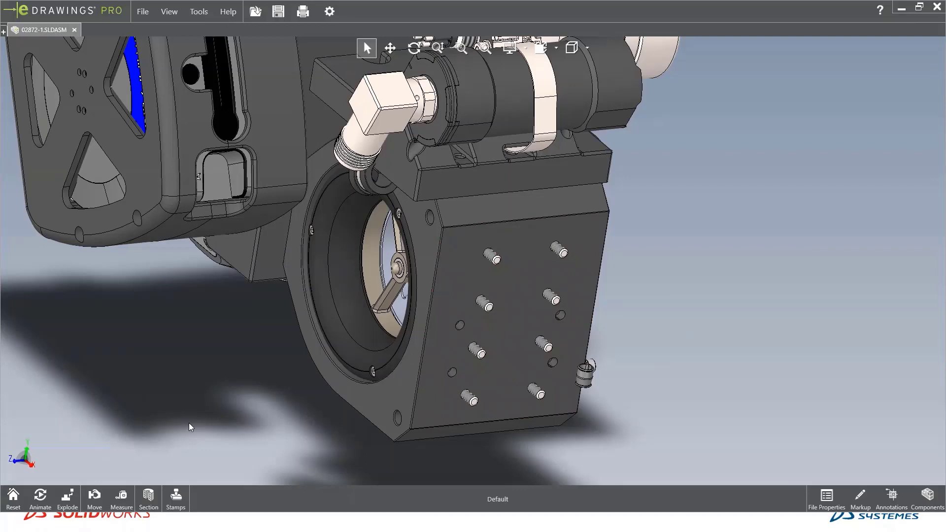
# Examine the Save As formats for 02872-1, selecting eDrawings Web HTML Files (*.html), and leave without saving
pyautogui.click(143, 11)
pyautogui.click(184, 119)
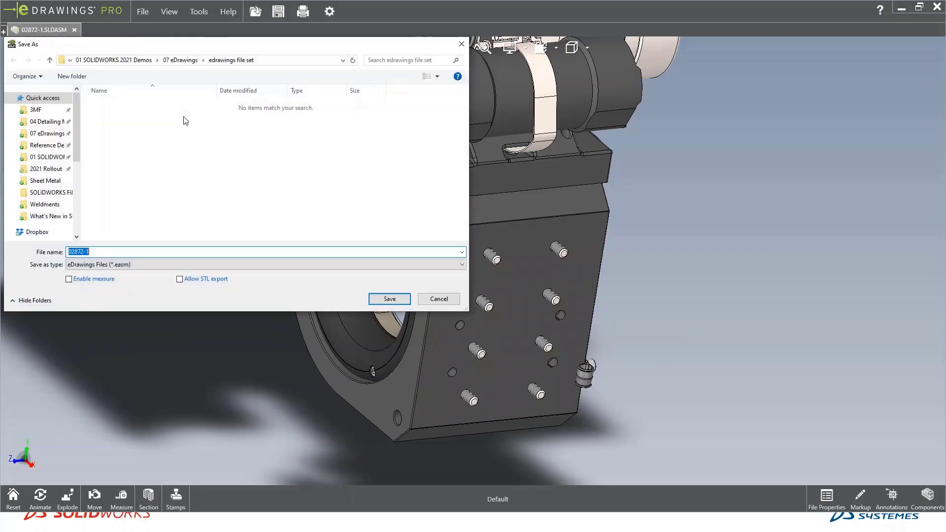
pyautogui.click(155, 264)
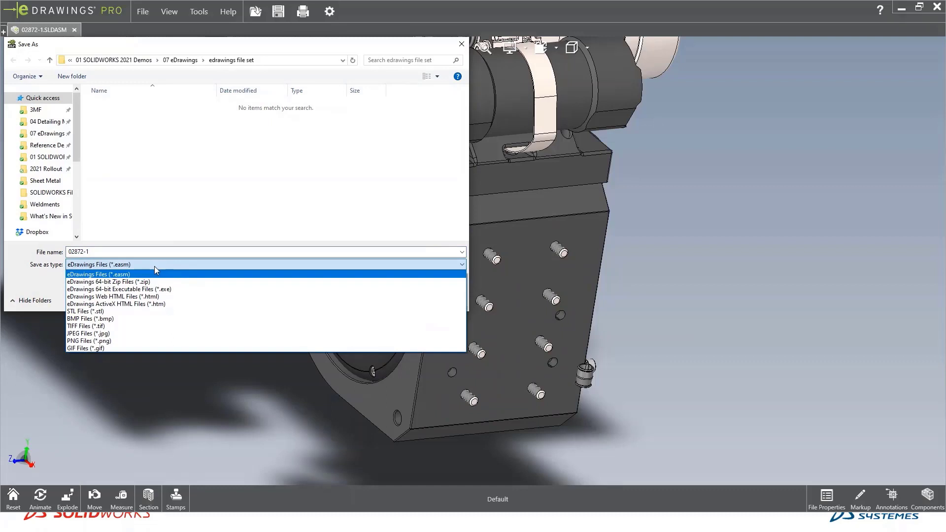
pyautogui.click(138, 298)
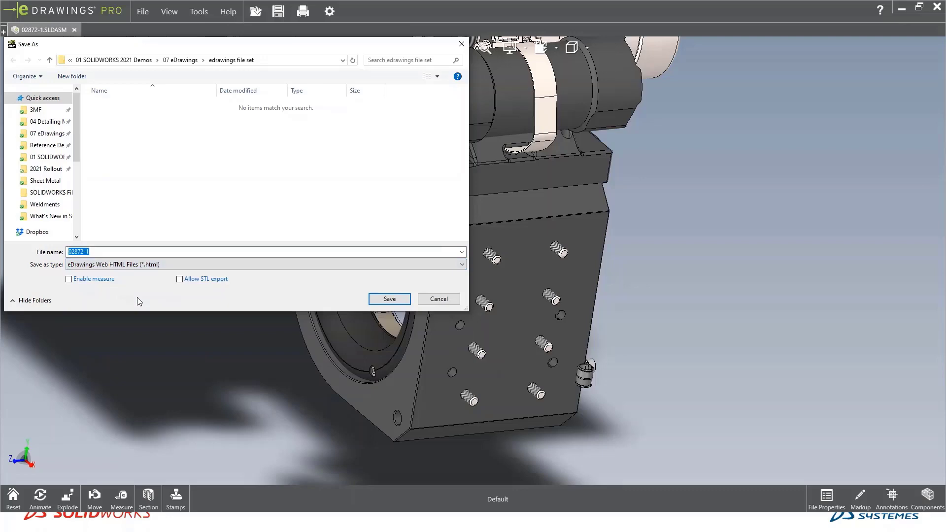
pyautogui.click(444, 300)
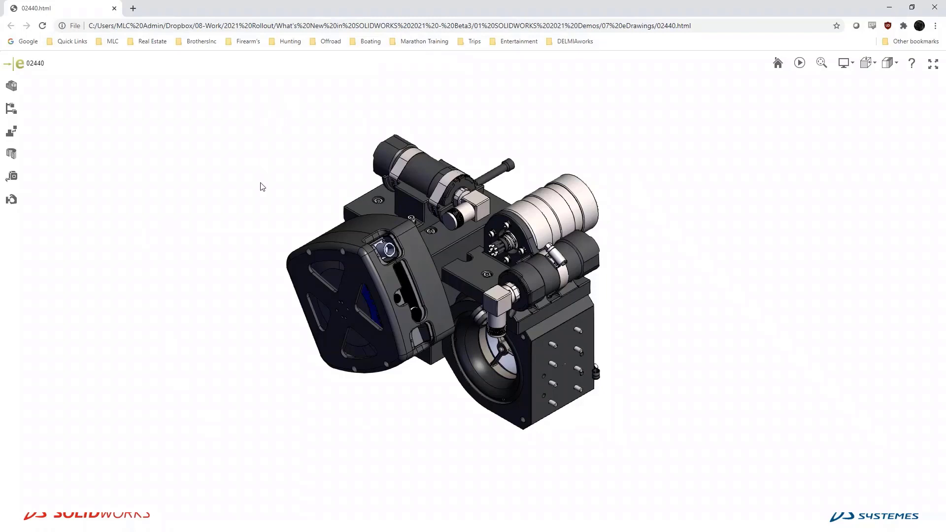
# Switch to 02440.html in the Chrome browser and examine the web model and its components list
pyautogui.moveTo(569, 377); pyautogui.dragTo(580, 358)
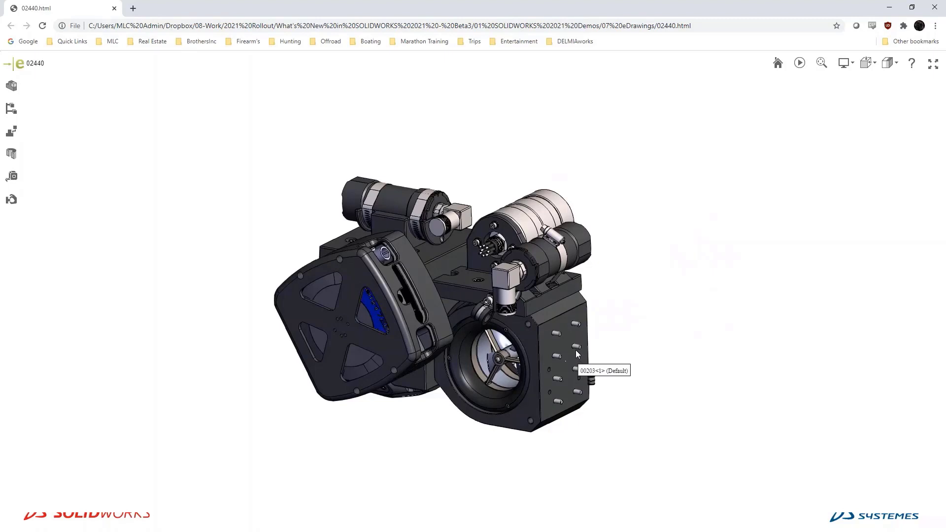
pyautogui.click(15, 88)
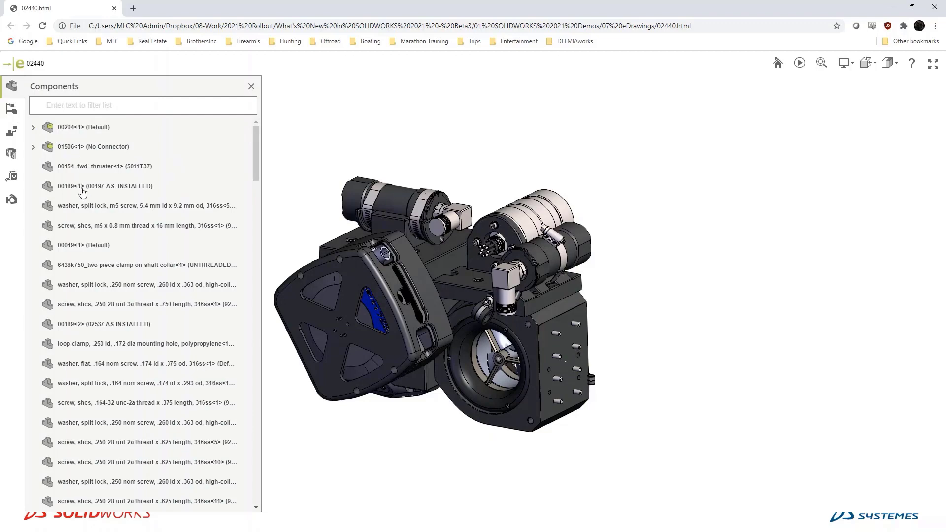
pyautogui.scroll(-10, 83, 193)
pyautogui.scroll(-5, 107, 373)
pyautogui.scroll(8, 119, 400)
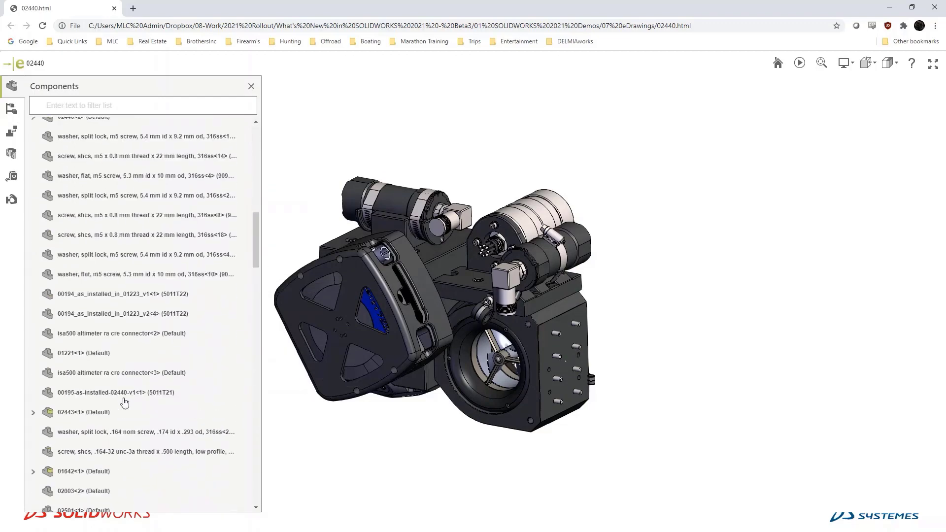
# Try the Explode slider on the 02440 web model
pyautogui.click(12, 132)
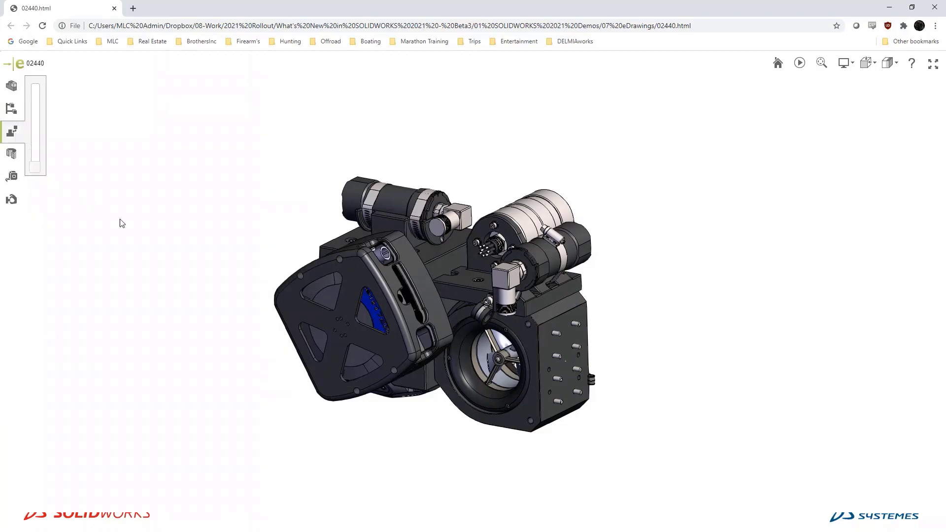
pyautogui.scroll(-2, 354, 283)
pyautogui.moveTo(34, 166)
pyautogui.mouseDown()
pyautogui.moveTo(33, 122)
pyautogui.moveTo(36, 160)
pyautogui.moveTo(17, 164)
pyautogui.mouseUp()
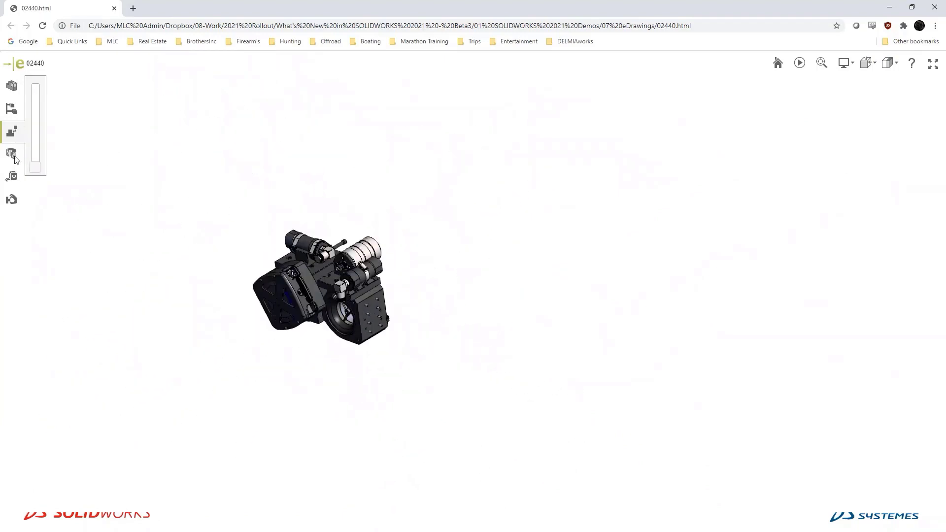
# Inspect the model's cross section and check a stud's circle dimensions with Measure in millimeters
pyautogui.click(10, 155)
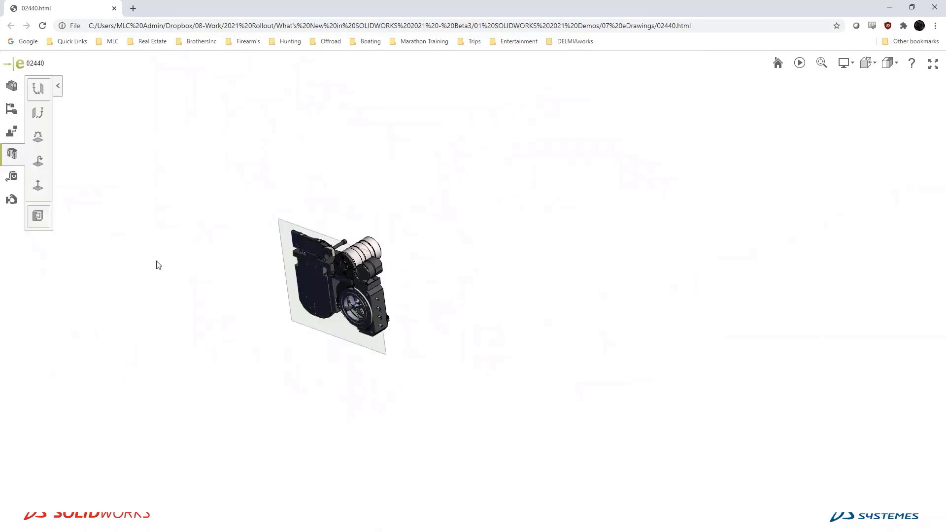
pyautogui.click(12, 177)
pyautogui.scroll(5, 370, 320)
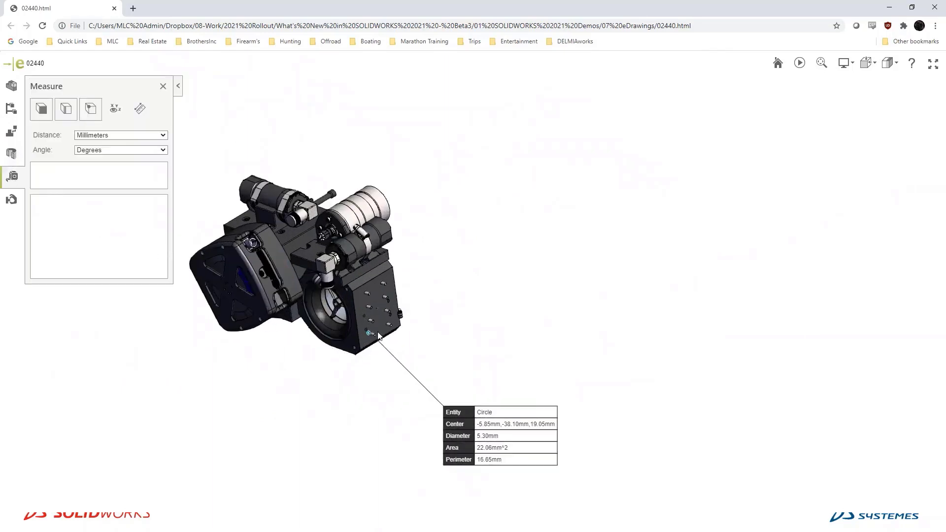
# Move the thruster, its housing block and the clamp mounting bracket away from the rest of the assembly
pyautogui.click(13, 199)
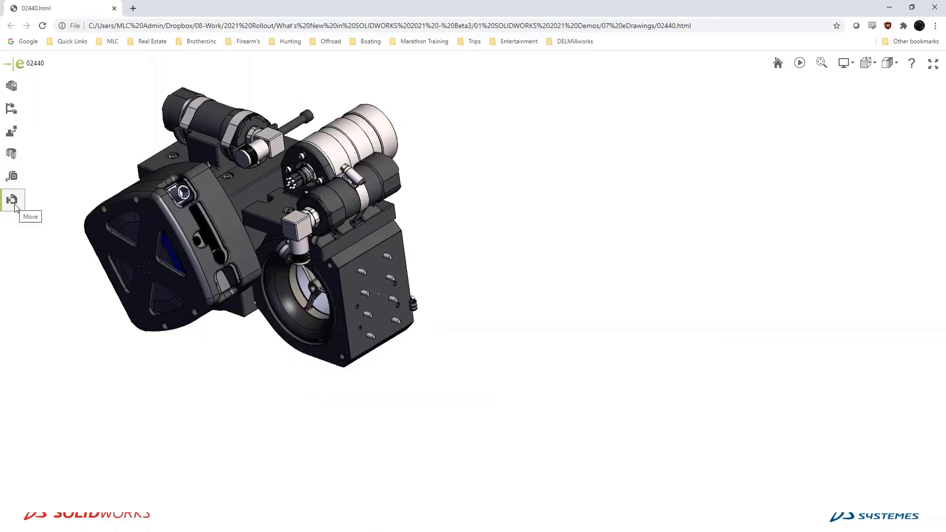
pyautogui.click(285, 314)
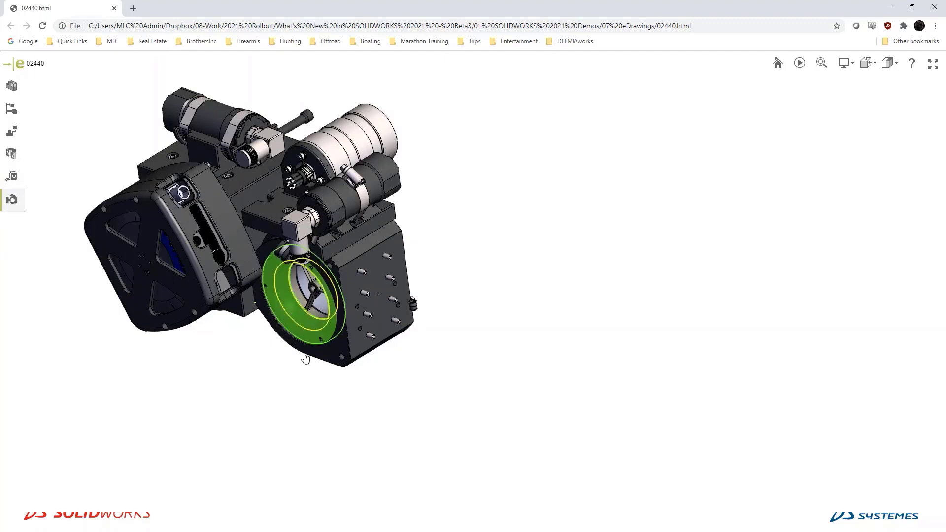
pyautogui.moveTo(308, 329); pyautogui.dragTo(82, 473)
pyautogui.moveTo(384, 302); pyautogui.dragTo(730, 335)
pyautogui.moveTo(410, 230); pyautogui.dragTo(773, 148)
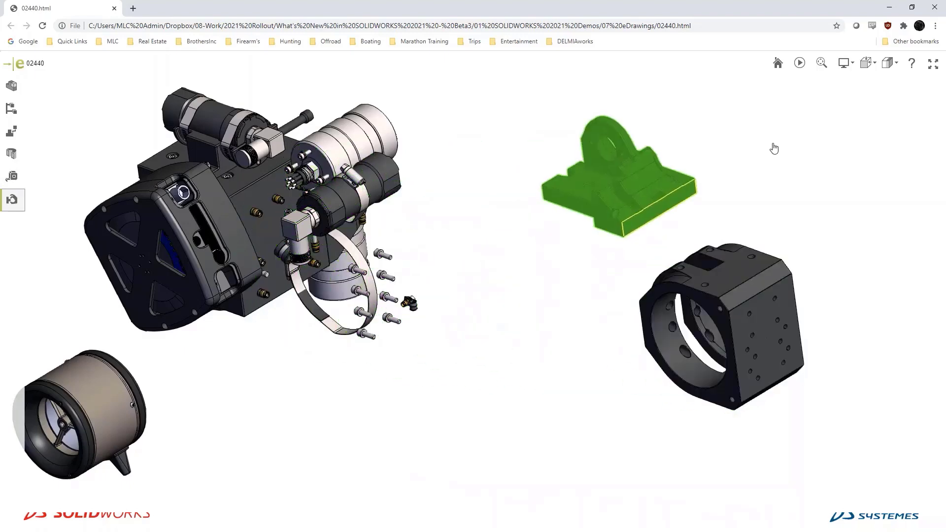
pyautogui.moveTo(454, 355); pyautogui.dragTo(425, 342, button='middle')
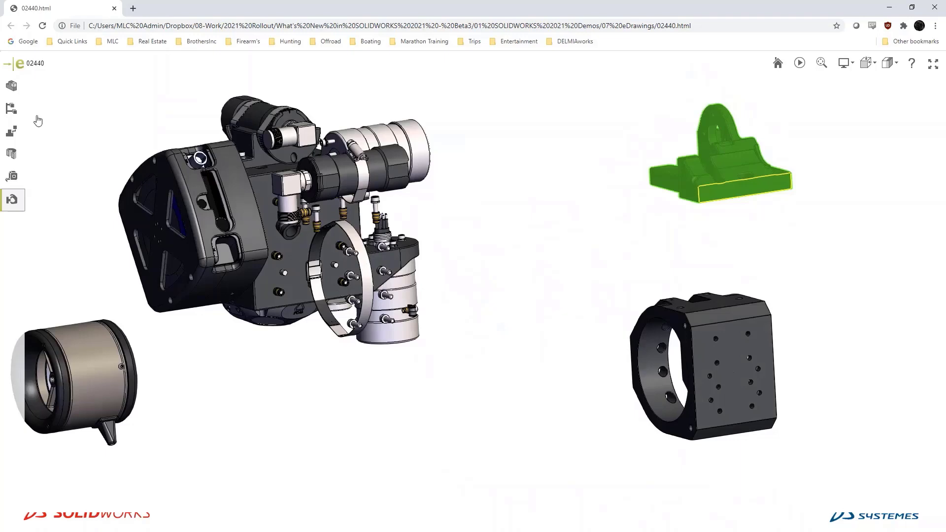
# Show the components list and highlight the band clamp in the model
pyautogui.click(11, 87)
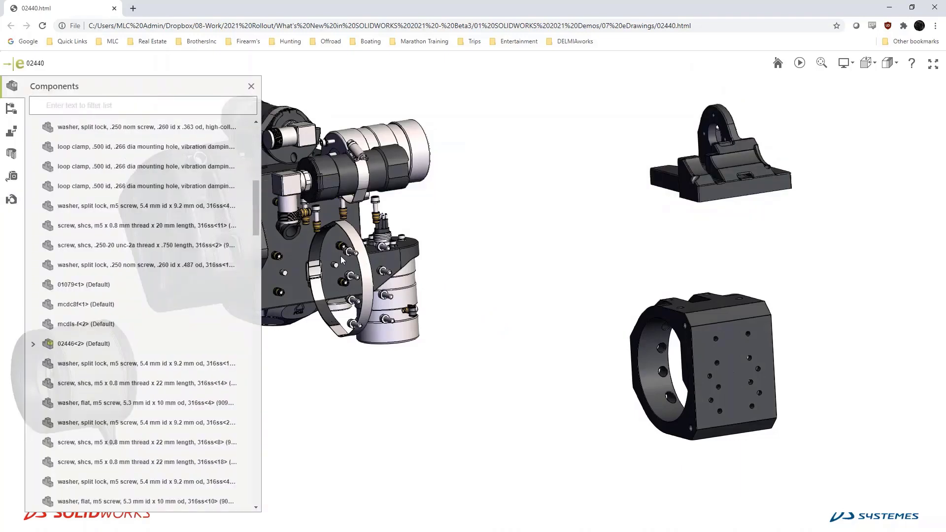
pyautogui.click(354, 242)
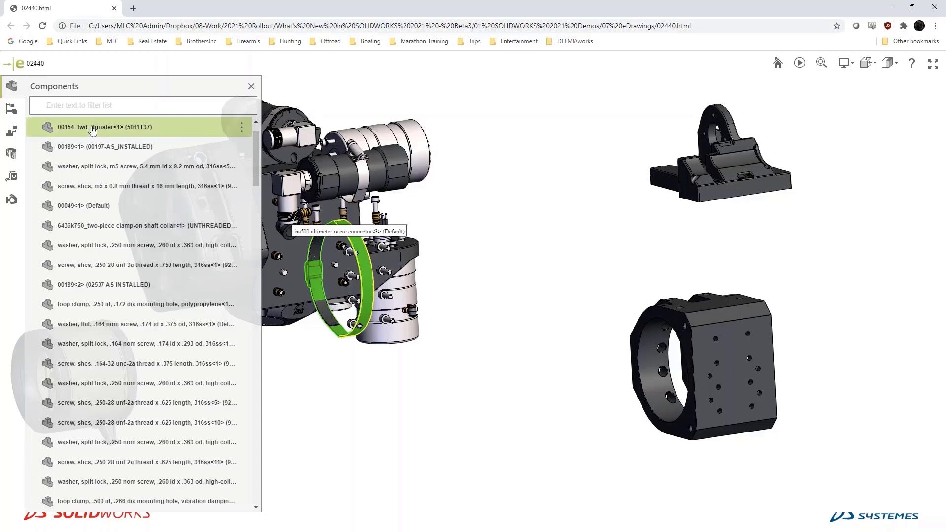
pyautogui.click(523, 176)
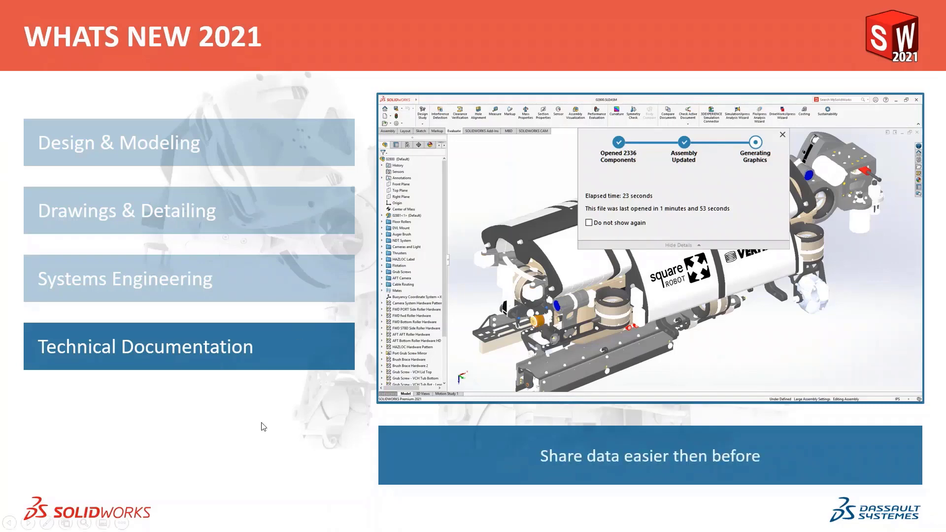
pyautogui.click(568, 36)
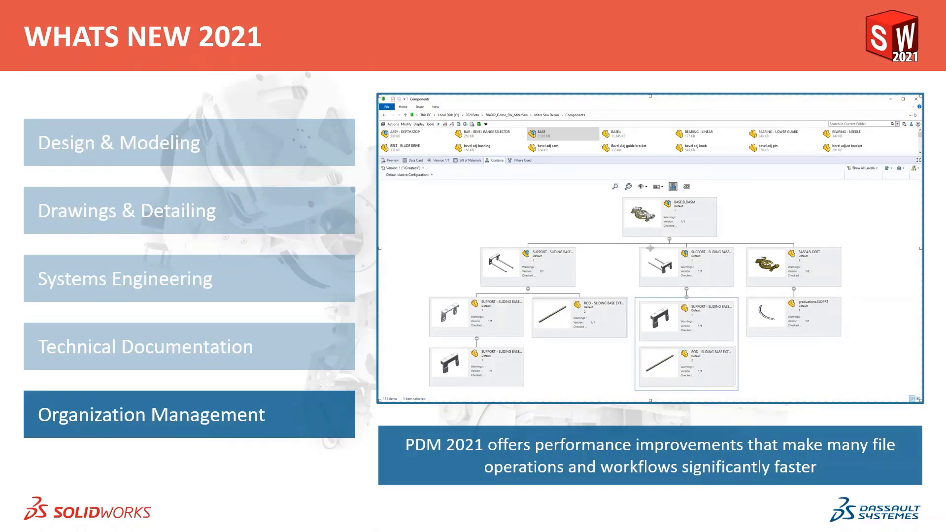
pyautogui.click(390, 31)
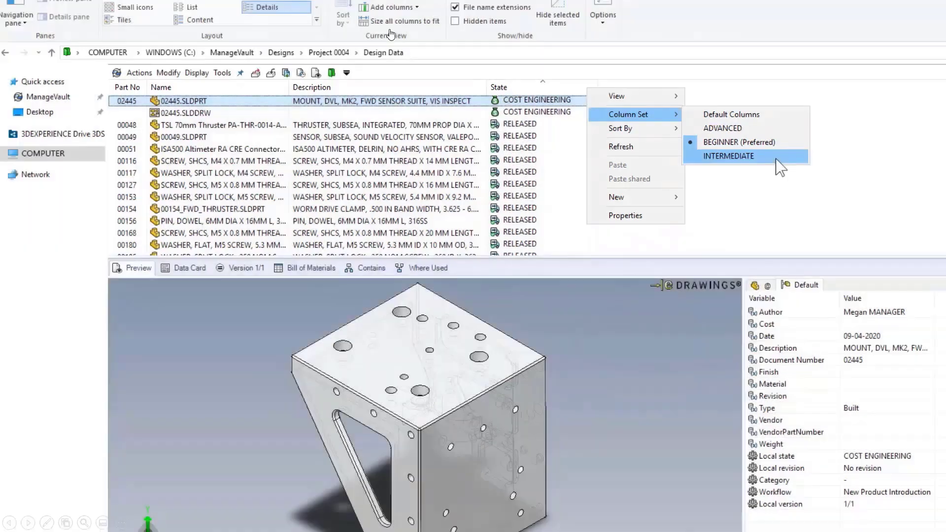
# Switch the Design Data file list through the INTERMEDIATE and ADVANCED column sets, ending on BEGINNER (Preferred)
pyautogui.click(728, 156)
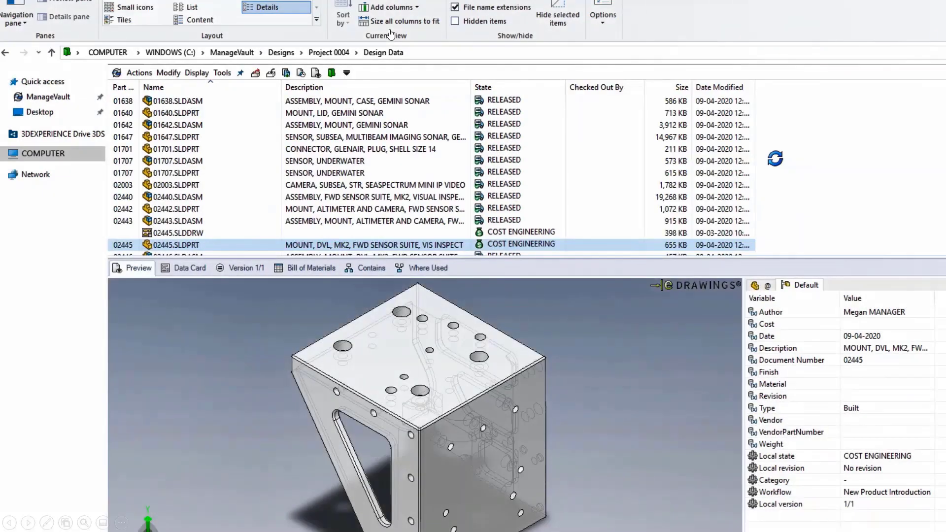
pyautogui.rightClick(640, 91)
pyautogui.moveTo(682, 115)
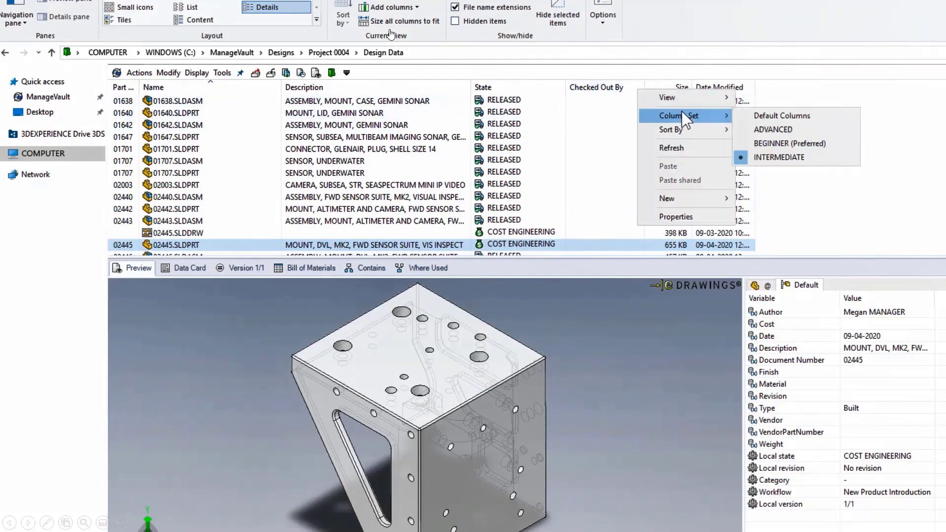
pyautogui.click(850, 130)
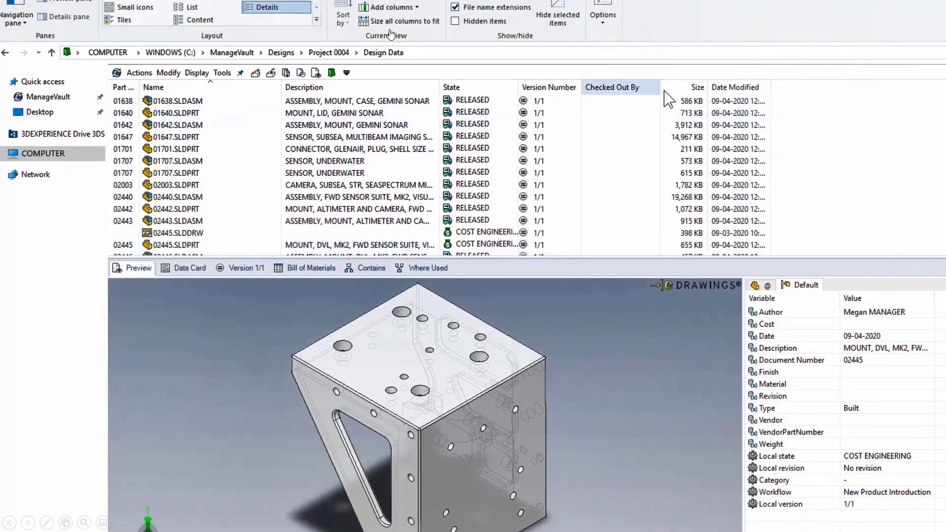
pyautogui.rightClick(650, 91)
pyautogui.moveTo(714, 109)
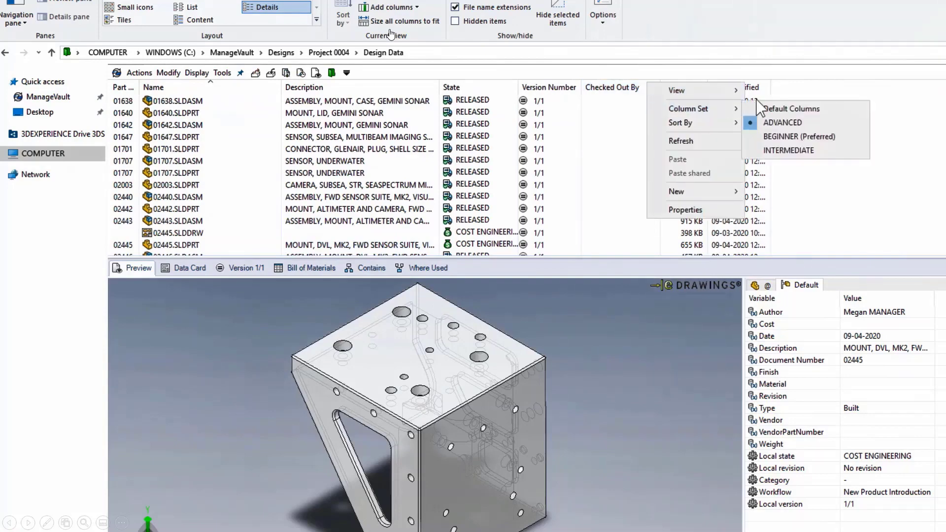
pyautogui.click(835, 139)
# In SOLIDWORKS PDM Administration, open the QUICK SEARCH COLUMNS set under the Quick Search Result Columns
pyautogui.doubleClick(90, 181)
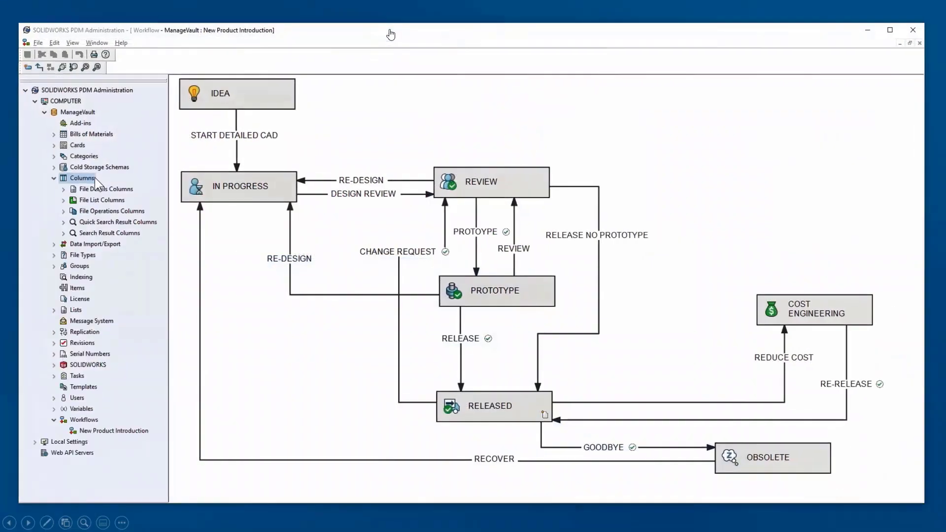
pyautogui.doubleClick(151, 222)
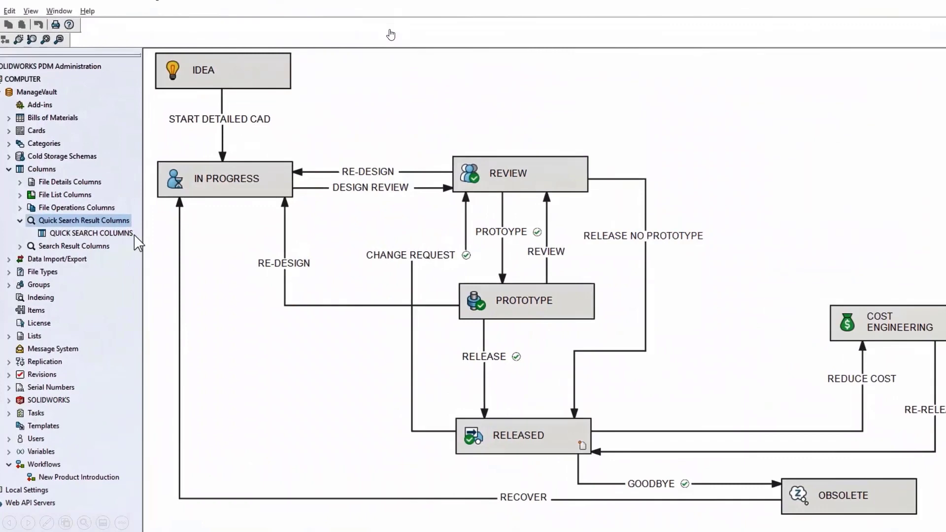
pyautogui.doubleClick(134, 235)
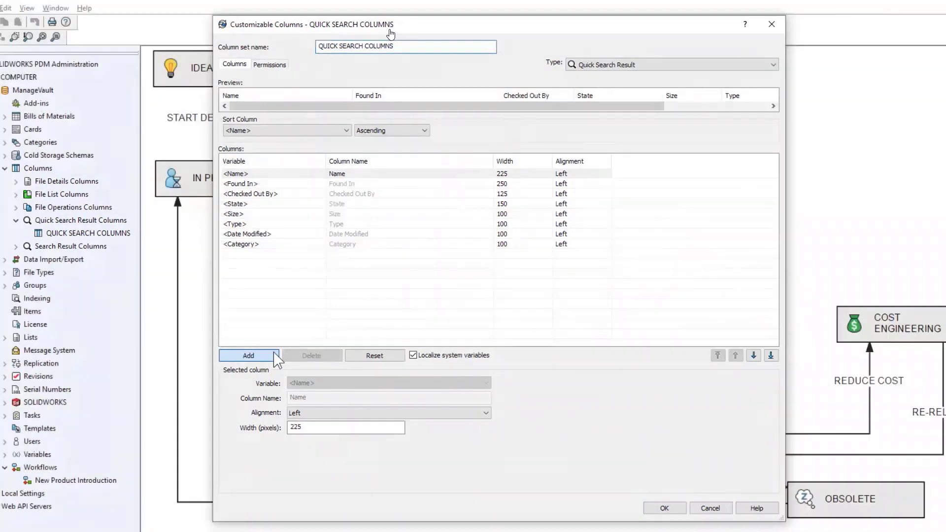
# Add a Document Number column named Part No, centered and 50 pixels wide, as the first column of the set
pyautogui.click(248, 356)
pyautogui.click(347, 383)
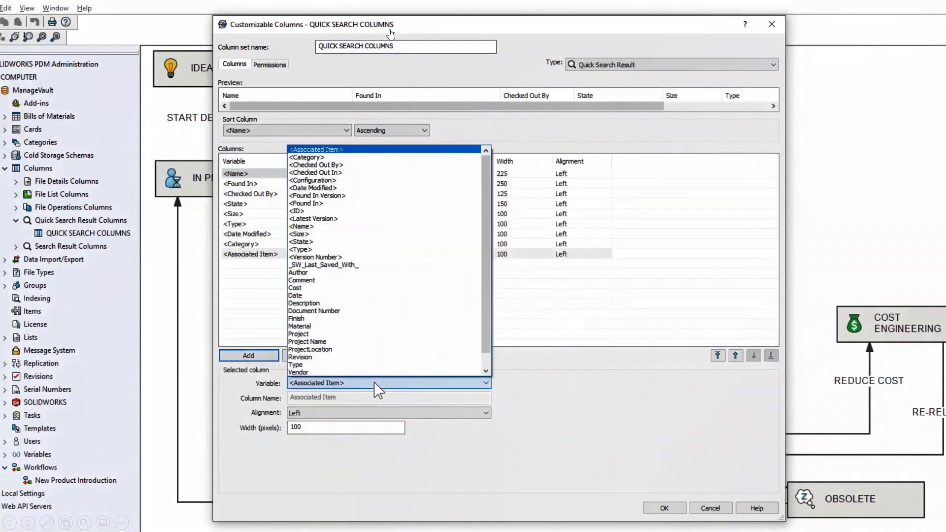
pyautogui.click(345, 311)
pyautogui.write('Part No')
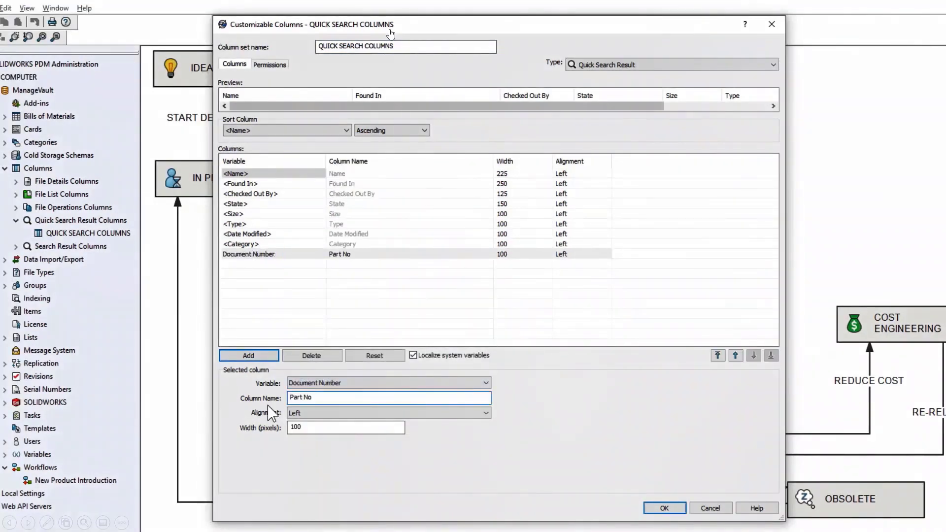
pyautogui.click(305, 413)
pyautogui.click(306, 432)
pyautogui.doubleClick(322, 427)
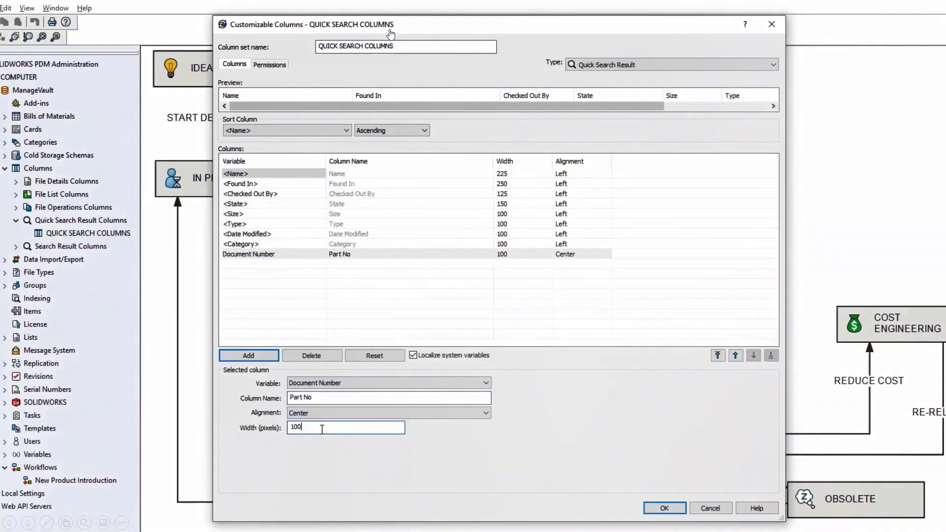
pyautogui.write('50')
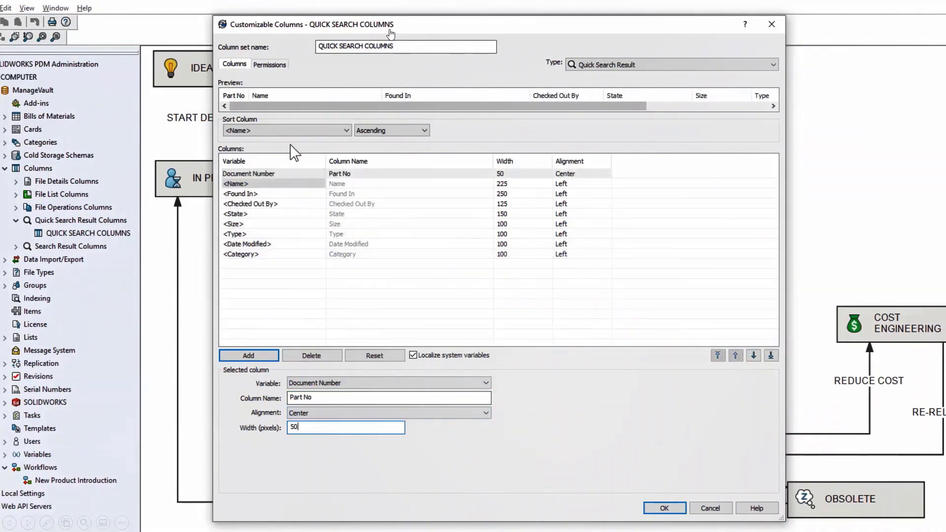
# Make the quick search column set preferred for the Engineering group and save the set
pyautogui.click(270, 64)
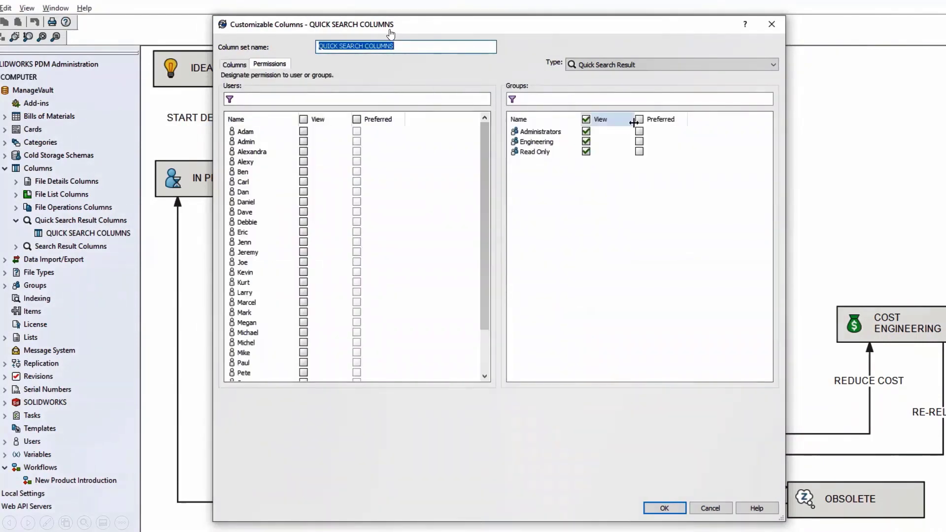
pyautogui.click(639, 141)
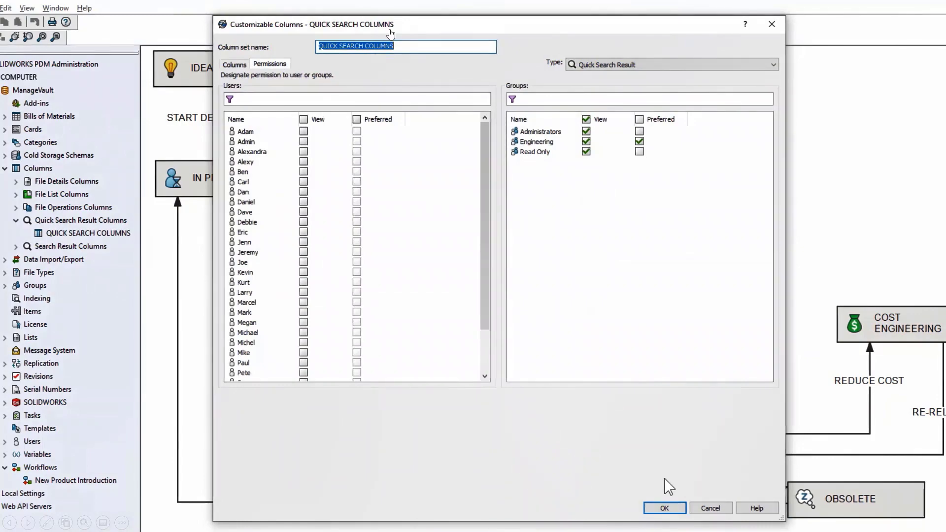
pyautogui.click(664, 508)
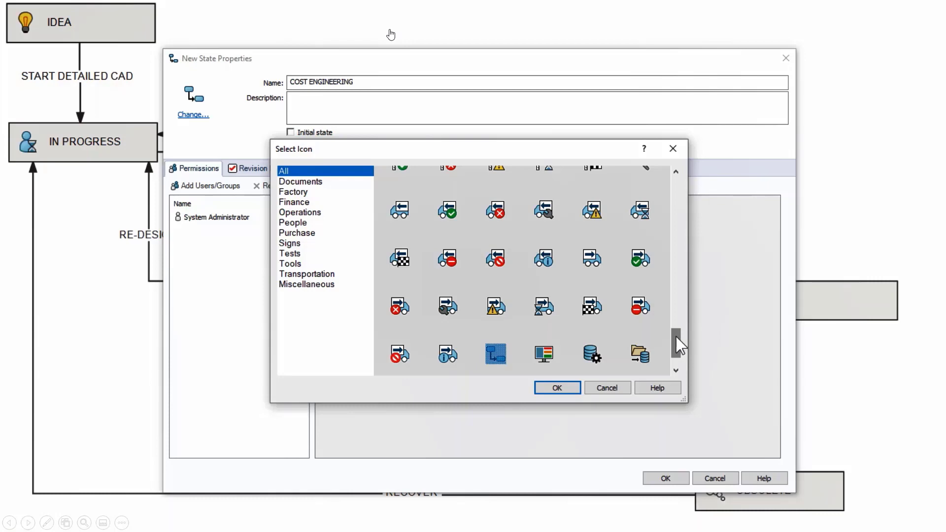
# Assign the money bag icon to the COST ENGINEERING workflow state
pyautogui.moveTo(675, 336); pyautogui.dragTo(682, 215)
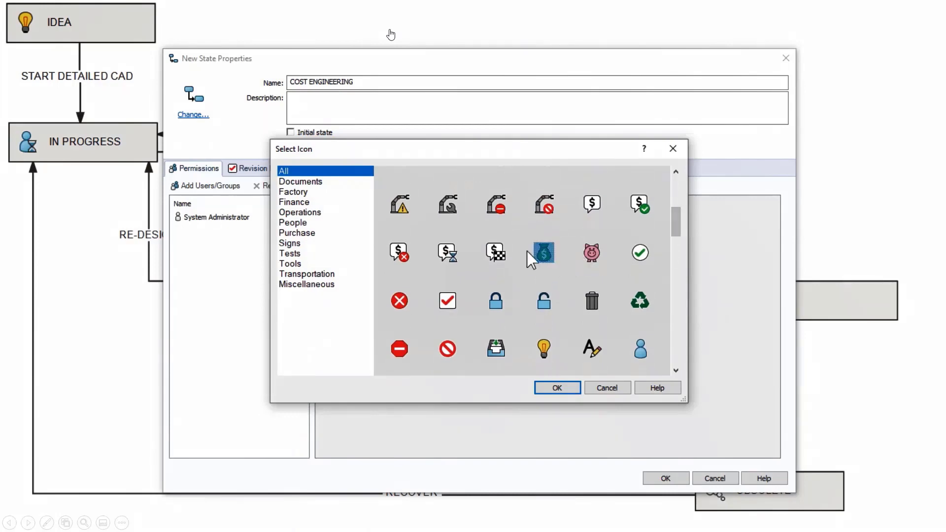
pyautogui.click(570, 393)
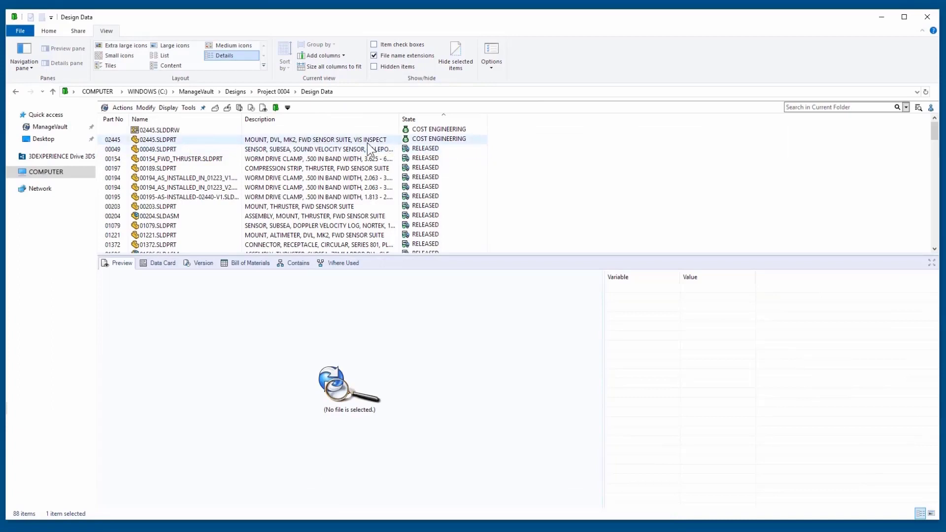
# Preview 02445.SLDPRT in the Design Data vault folder, enlarge the preview area and inspect the mount from another angle
pyautogui.click(367, 142)
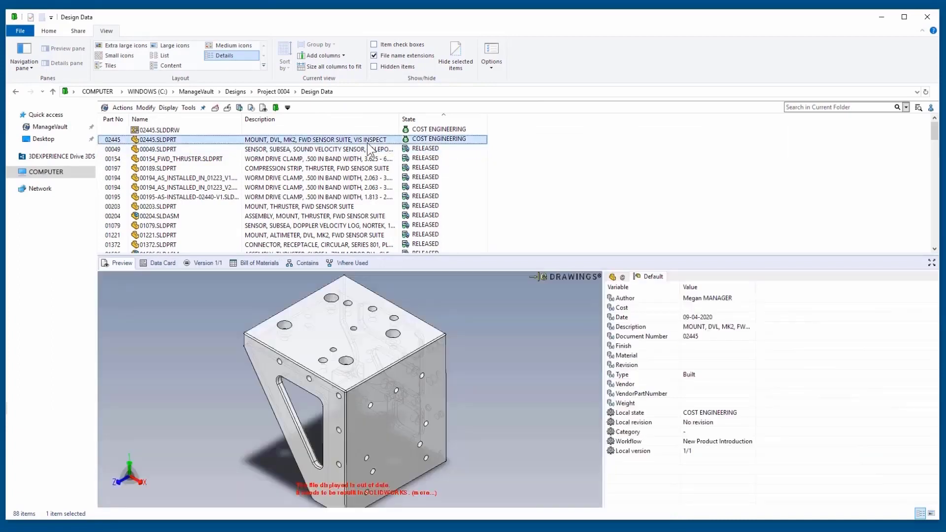
pyautogui.moveTo(506, 254); pyautogui.dragTo(499, 150)
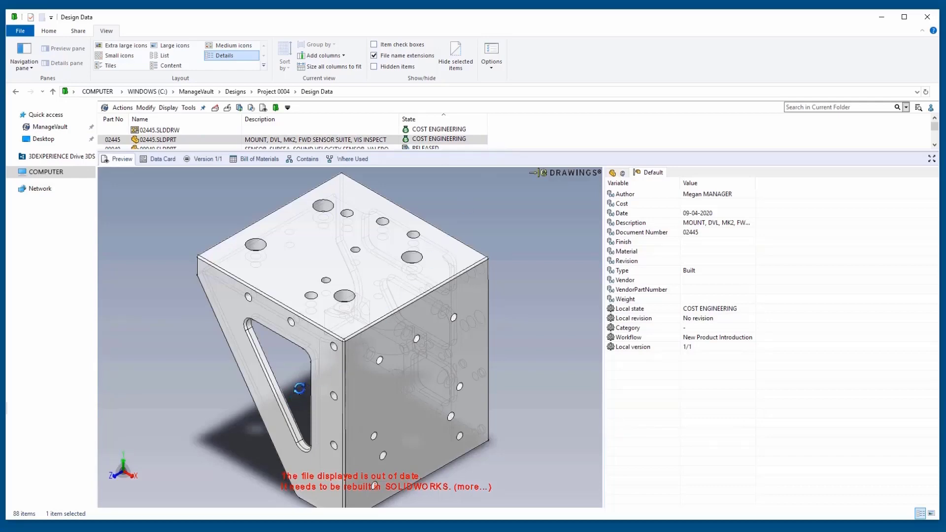
pyautogui.moveTo(300, 391); pyautogui.dragTo(278, 379)
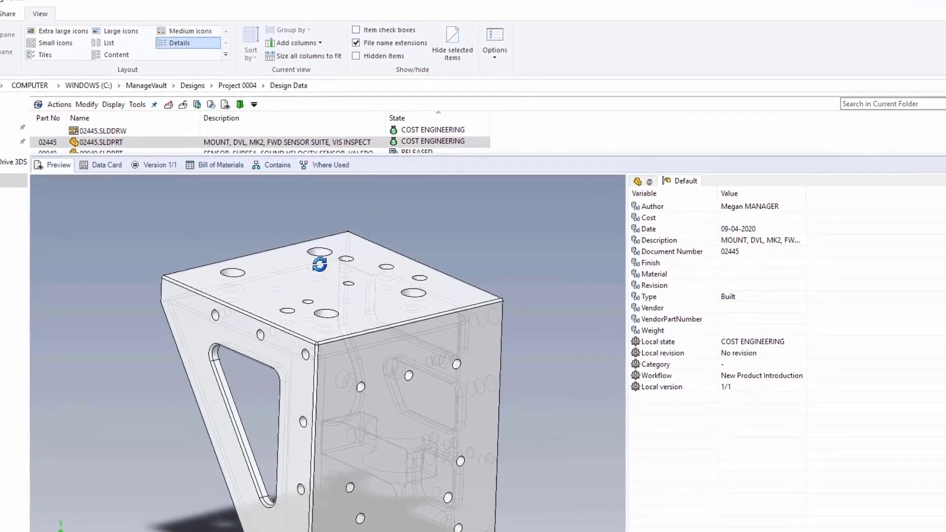
# Display where 02445.SLDPRT is used as a Treehouse view and examine its parent assemblies and drawings
pyautogui.click(330, 165)
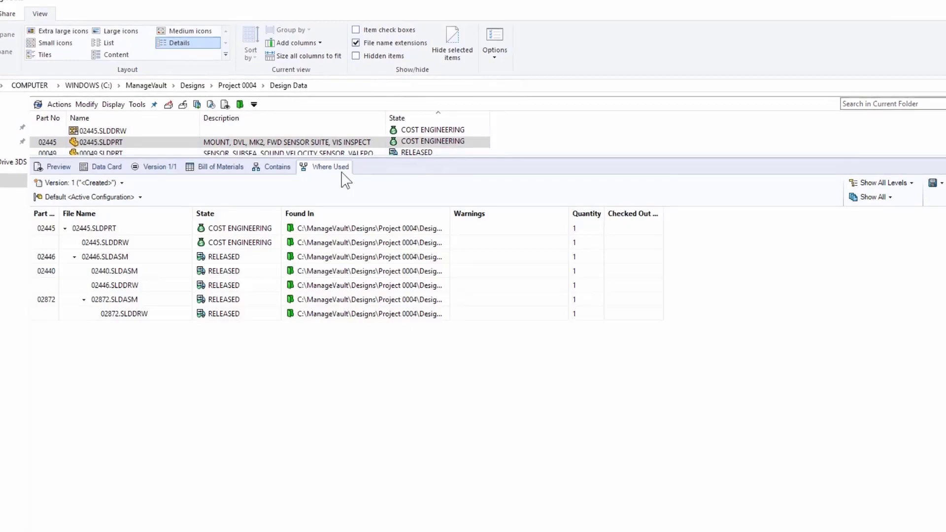
pyautogui.click(908, 178)
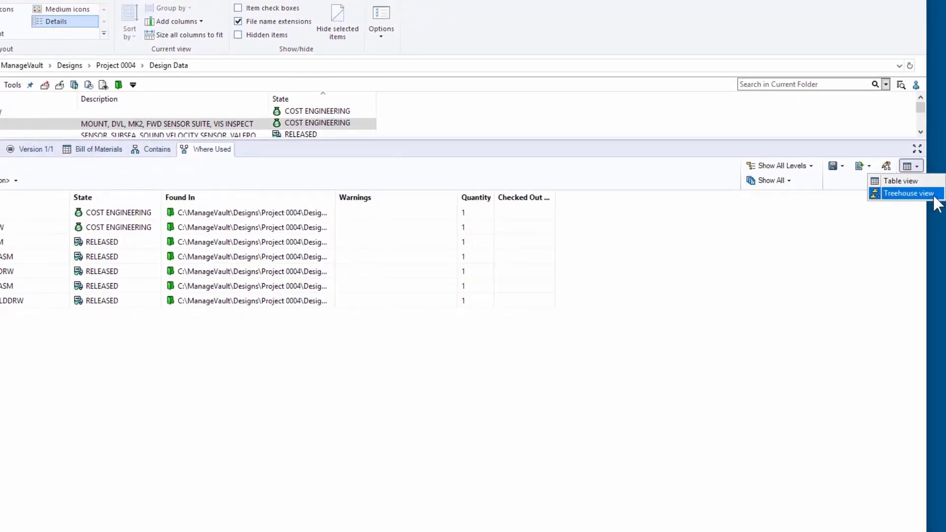
pyautogui.click(931, 195)
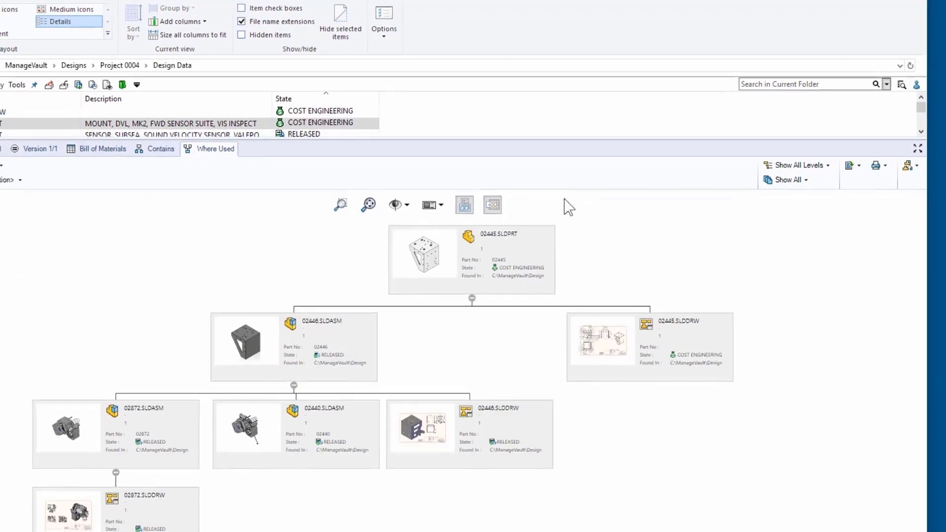
pyautogui.click(353, 202)
pyautogui.moveTo(114, 340); pyautogui.dragTo(502, 531)
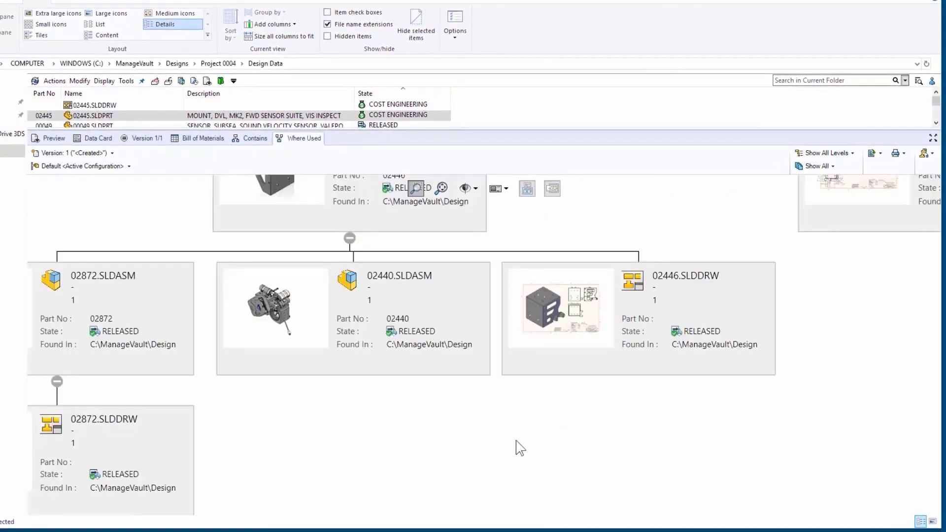
pyautogui.scroll(-2, 470, 339)
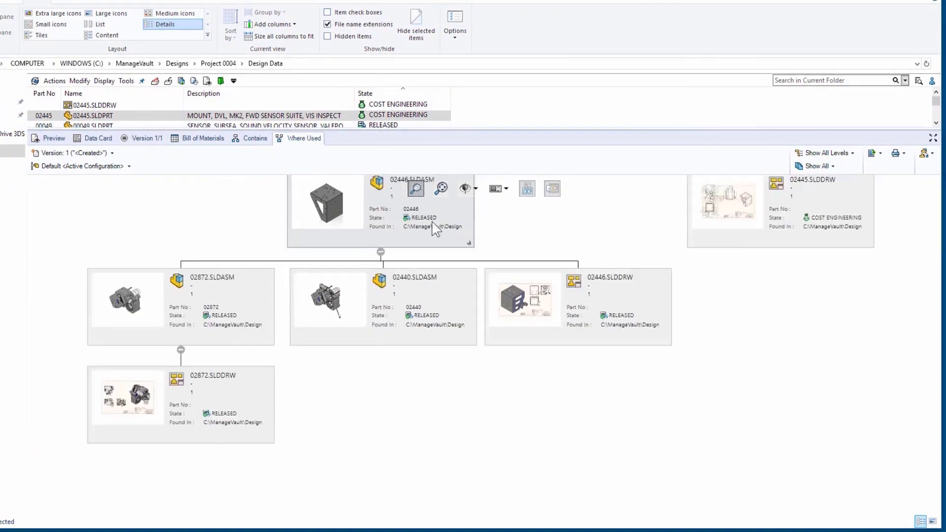
pyautogui.click(441, 188)
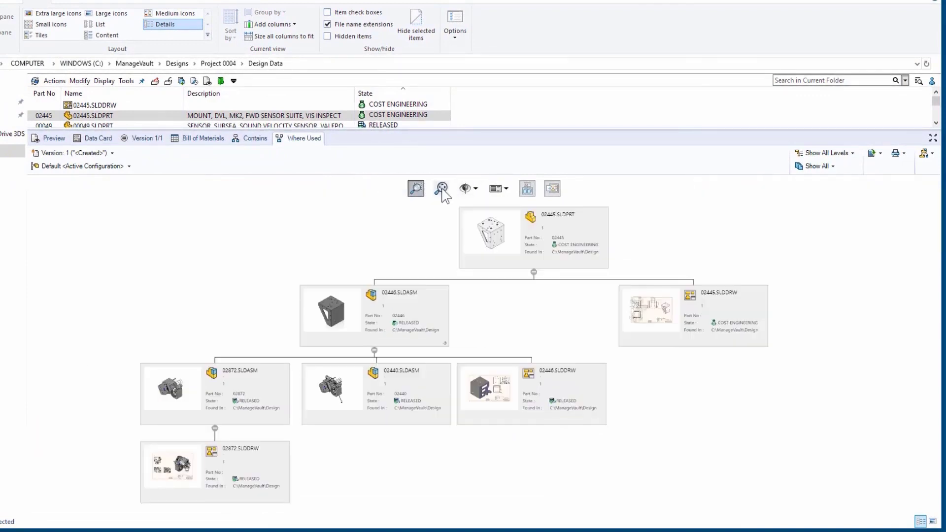
# Export the where-used tree of 02445.SLDPRT with thumbnails
pyautogui.click(882, 156)
pyautogui.click(911, 177)
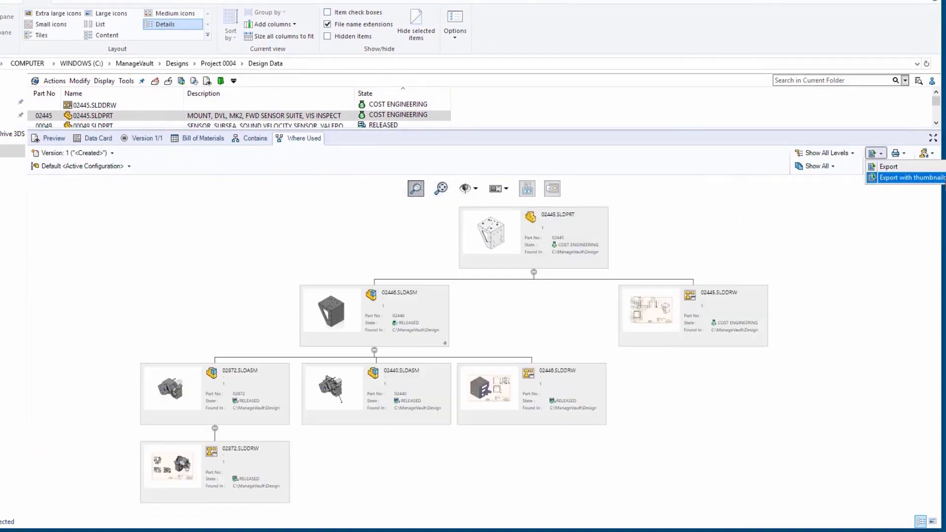
pyautogui.click(590, 98)
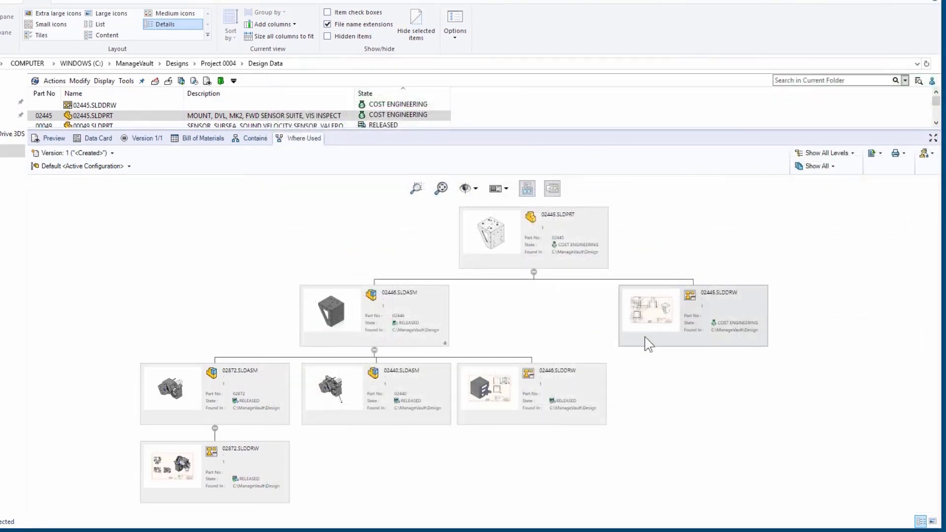
pyautogui.rightClick(269, 461)
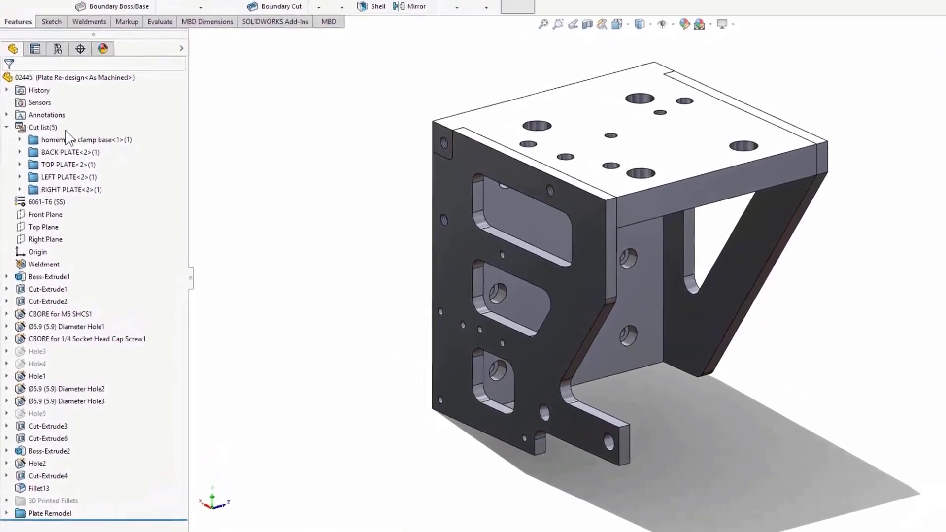
# In SOLIDWORKS, exclude the homemade clamp base body of part 02445 from the weldment cut list
pyautogui.click(54, 126)
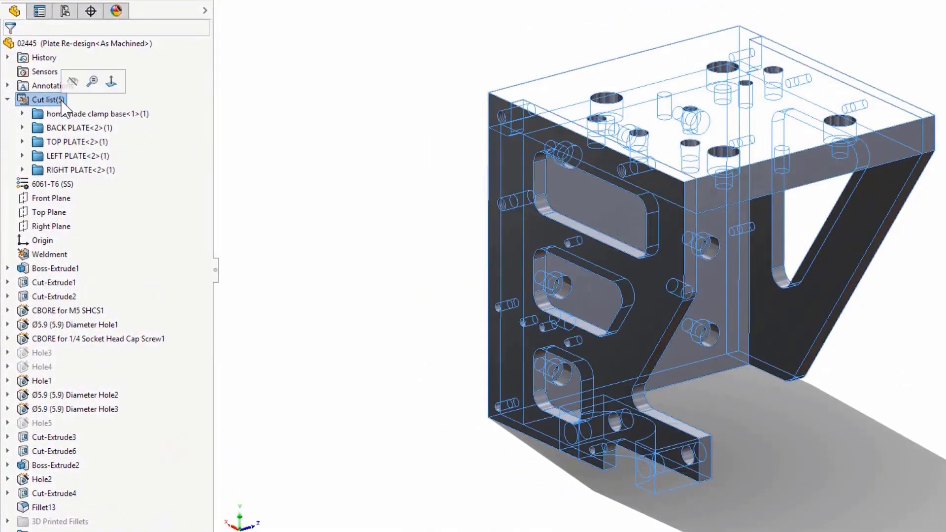
pyautogui.click(129, 113)
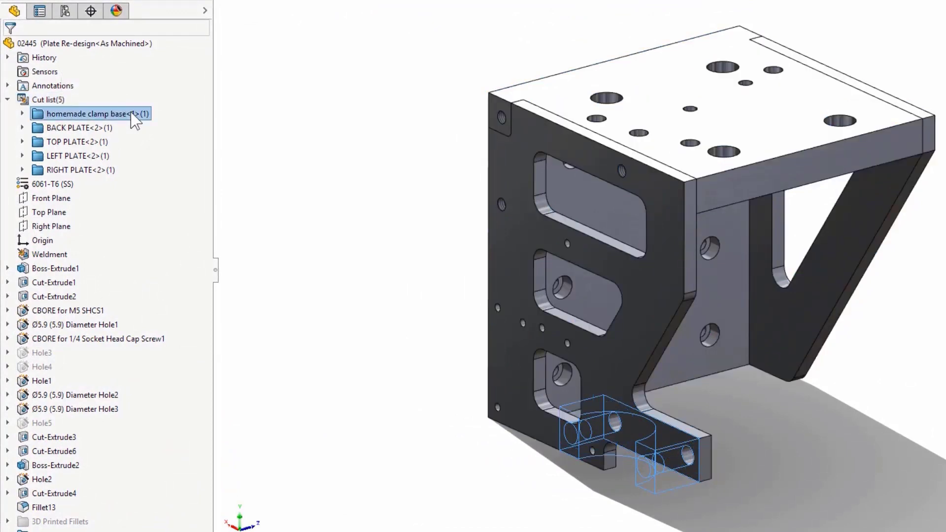
pyautogui.rightClick(133, 114)
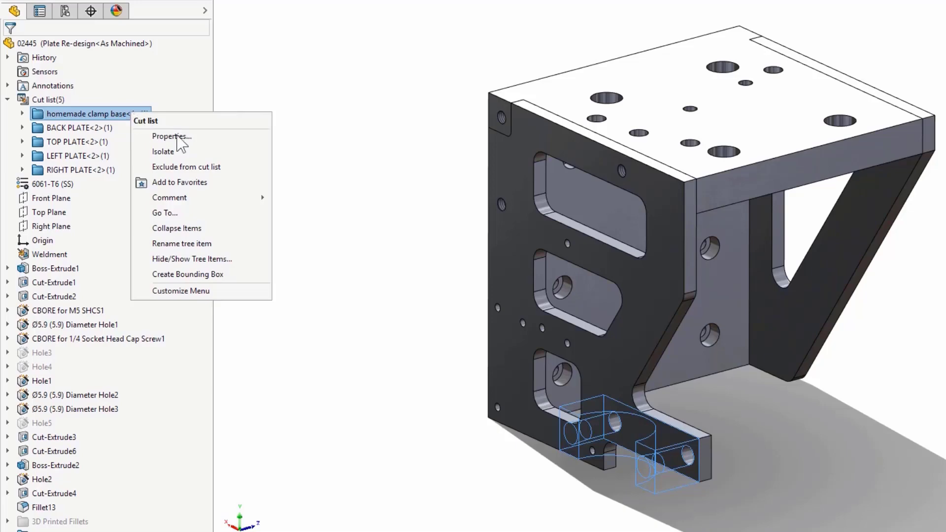
pyautogui.click(220, 168)
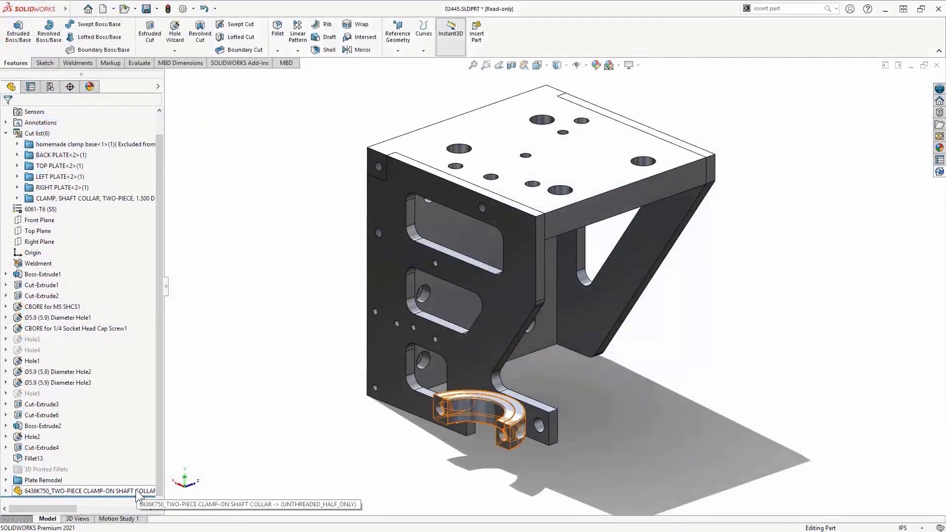
# Examine the external references of the two-piece clamp-on shaft collar feature, including its configuration and the status filter options
pyautogui.click(135, 490)
pyautogui.rightClick(135, 490)
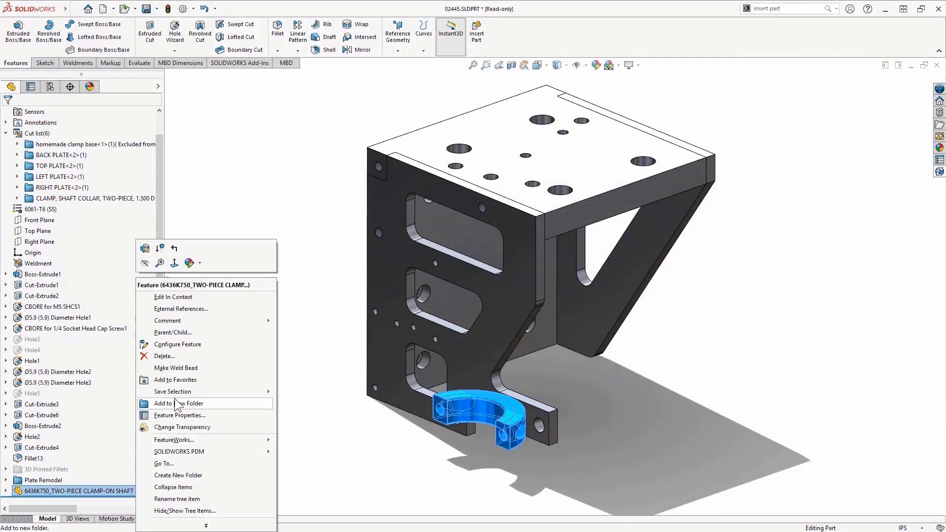
pyautogui.click(218, 311)
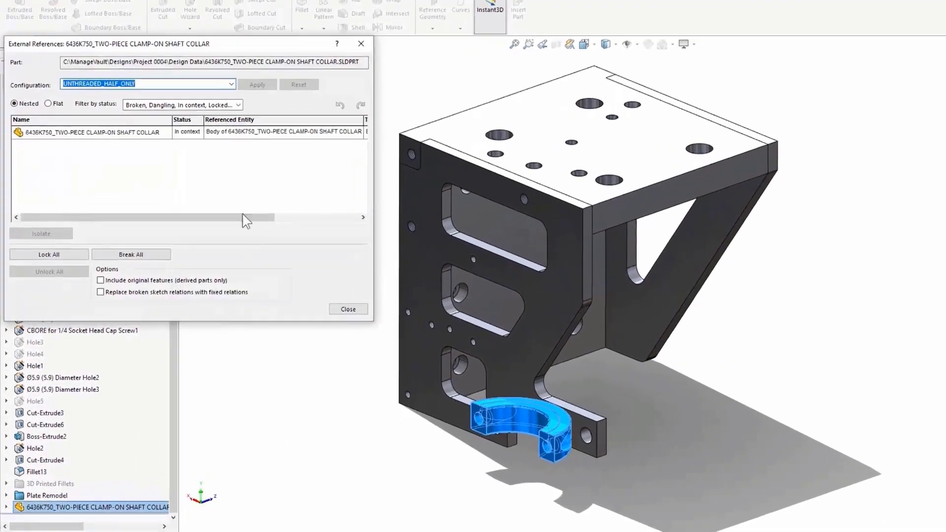
pyautogui.click(256, 124)
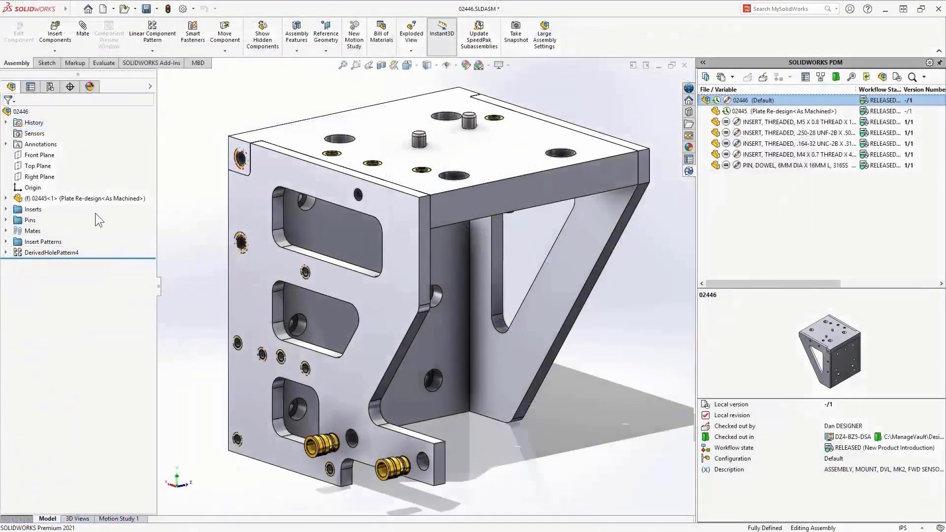
# In assembly 02446, suppress the Inserts and Insert Patterns folders
pyautogui.click(33, 209)
pyautogui.keyDown('ctrl'); pyautogui.click(49, 242); pyautogui.keyUp('ctrl')
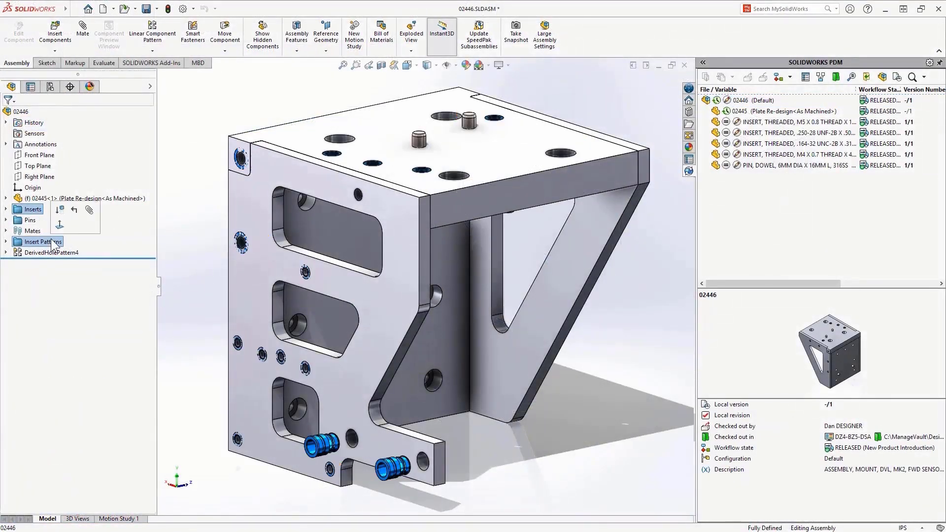
pyautogui.click(59, 209)
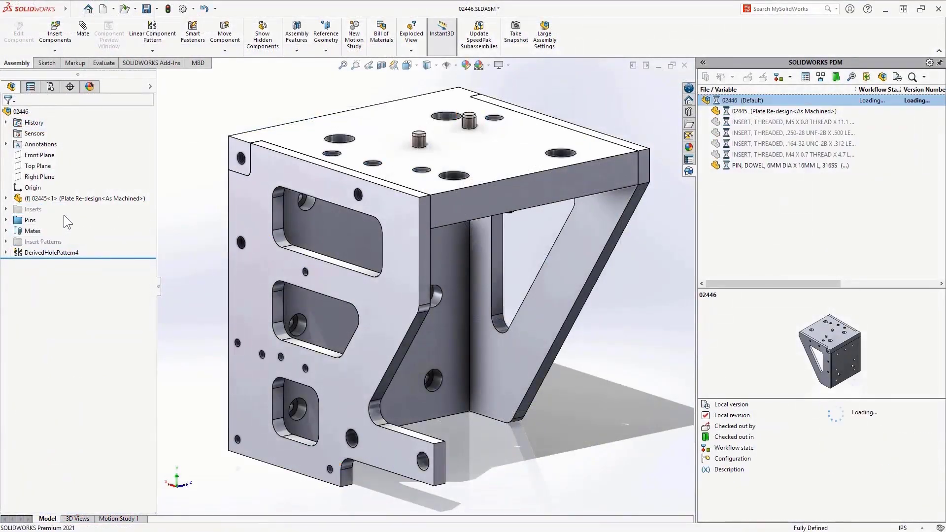
# Set the Default configuration of assembly 02446 to Promote its child components when used as a subassembly
pyautogui.click(50, 87)
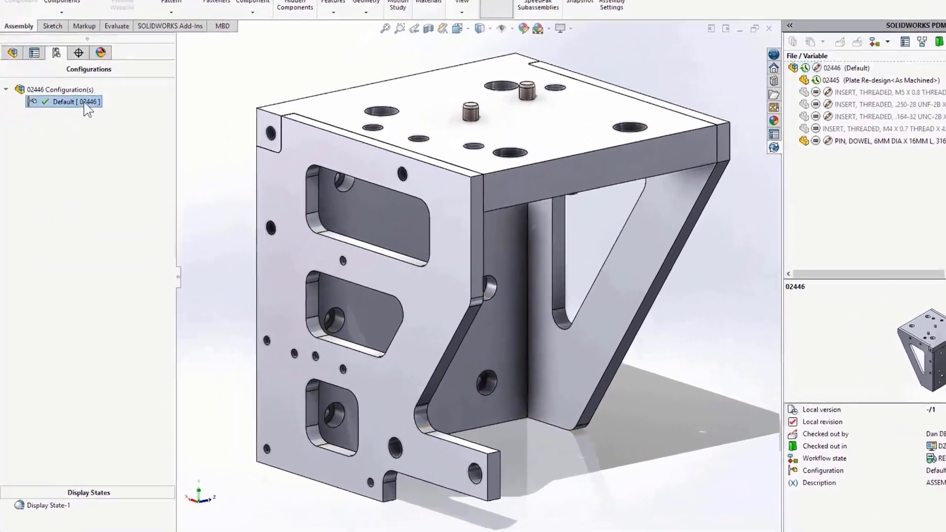
pyautogui.rightClick(75, 132)
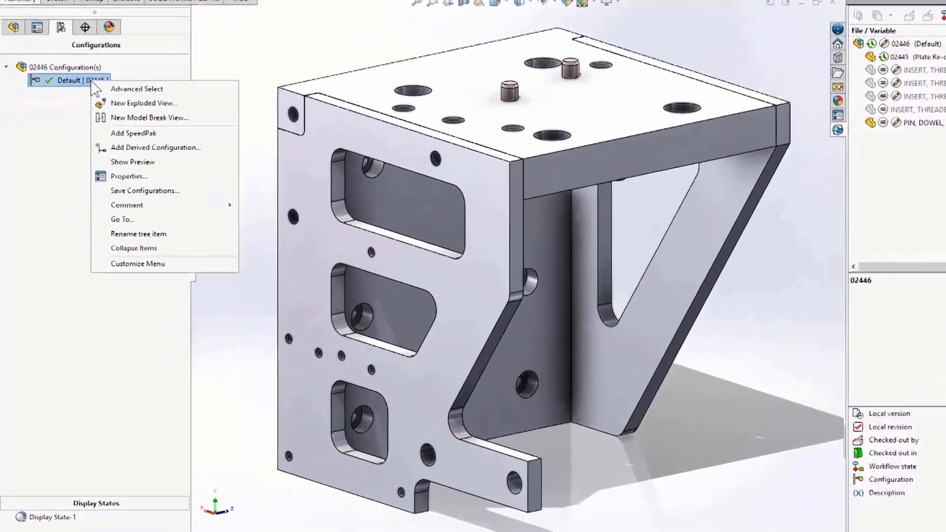
pyautogui.click(162, 176)
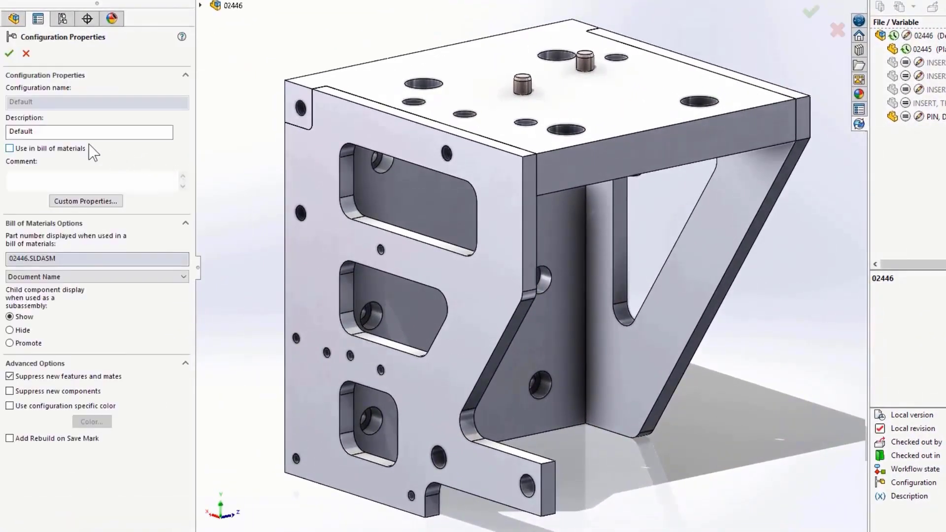
pyautogui.click(39, 347)
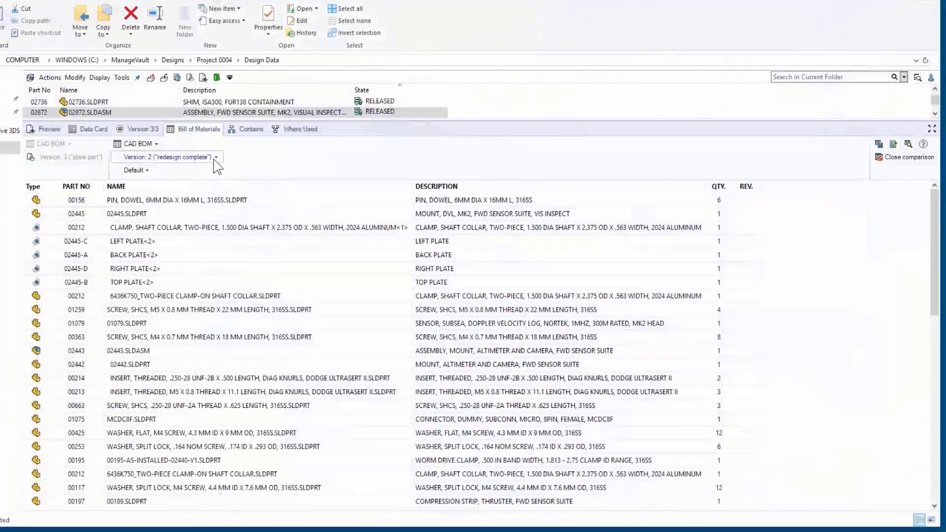
# In the PDM vault, compare the CAD BOM of 02872.SLDASM against version 1 (Created) and review the differences
pyautogui.click(214, 158)
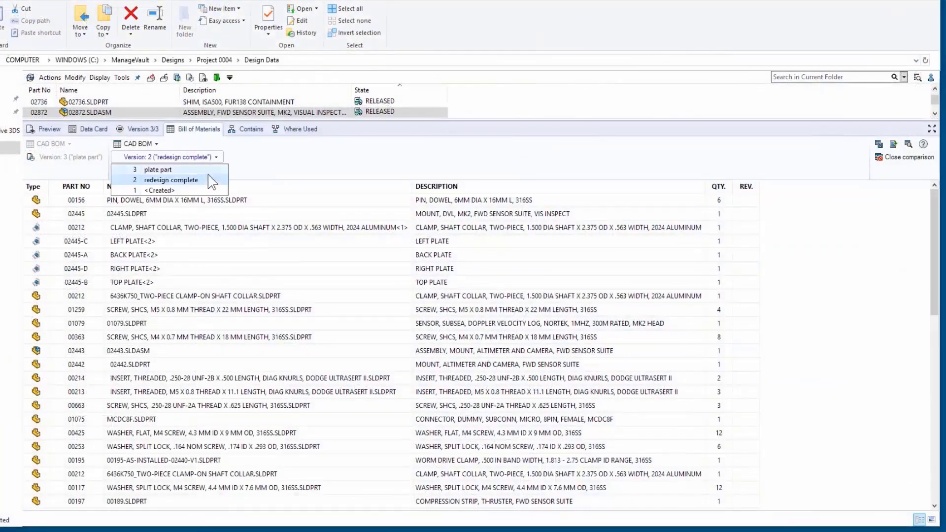
pyautogui.click(208, 190)
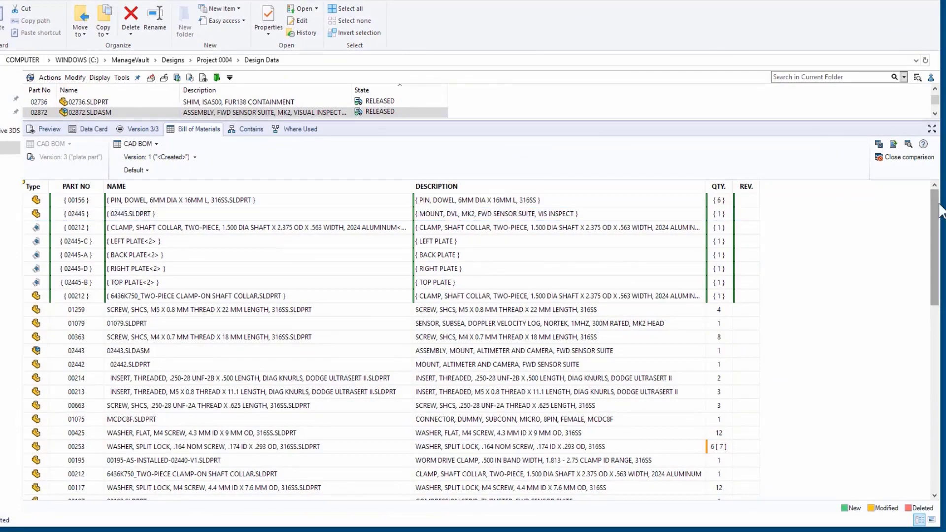
pyautogui.moveTo(939, 209)
pyautogui.mouseDown()
pyautogui.moveTo(939, 236)
pyautogui.moveTo(933, 207)
pyautogui.mouseUp()
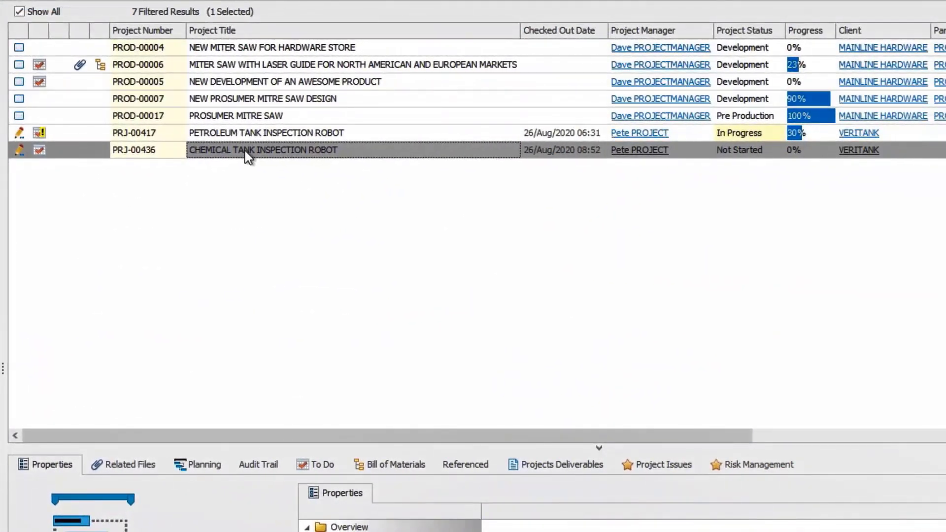
# In SOLIDWORKS Manage, add the CHEMICAL TANK INSPECTION ROBOT project to the VERITANK Projects planning list and open that list
pyautogui.rightClick(244, 151)
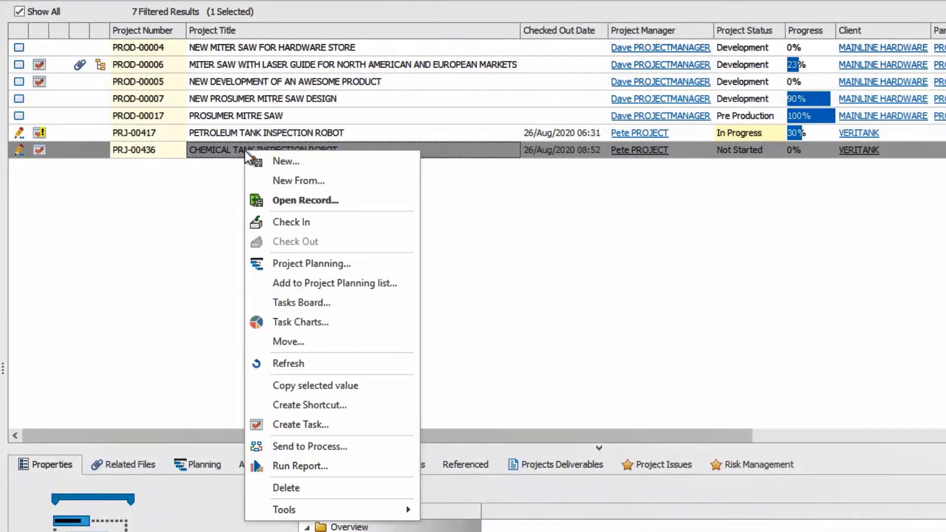
pyautogui.click(259, 283)
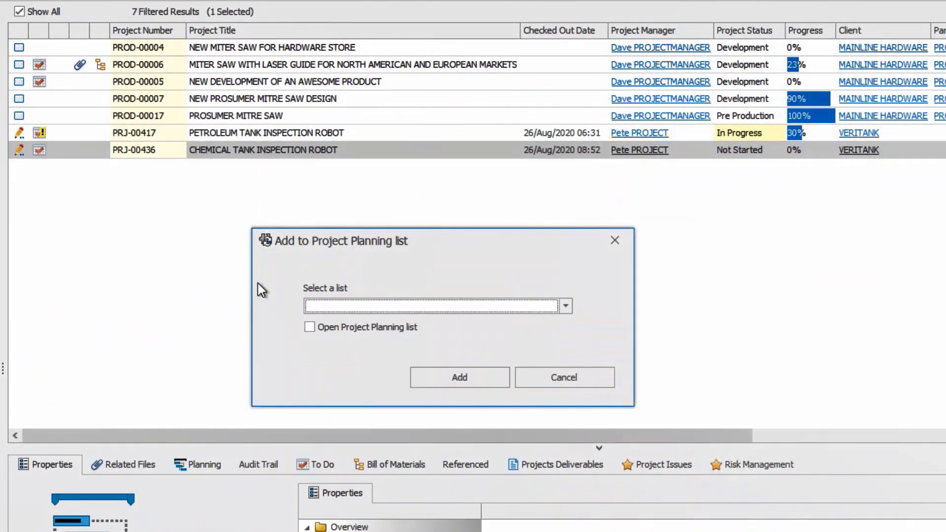
pyautogui.click(308, 309)
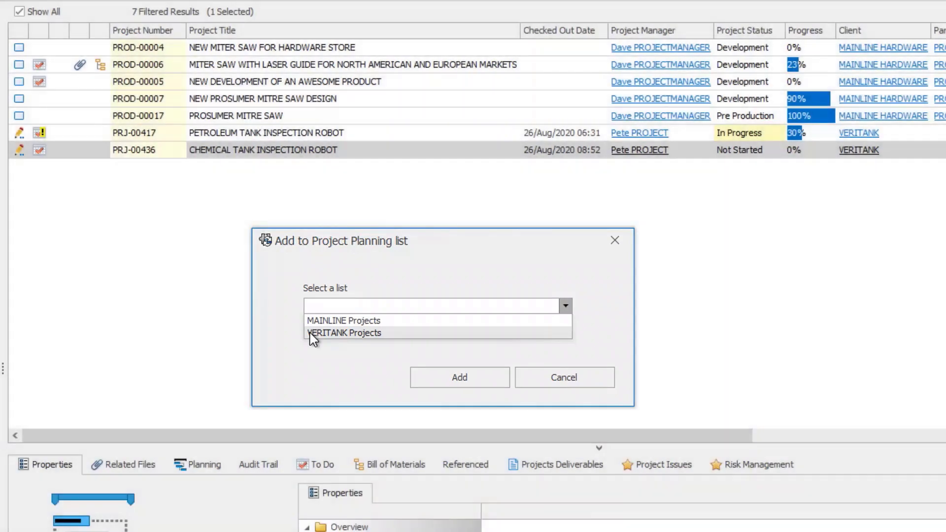
pyautogui.click(311, 333)
pyautogui.click(311, 328)
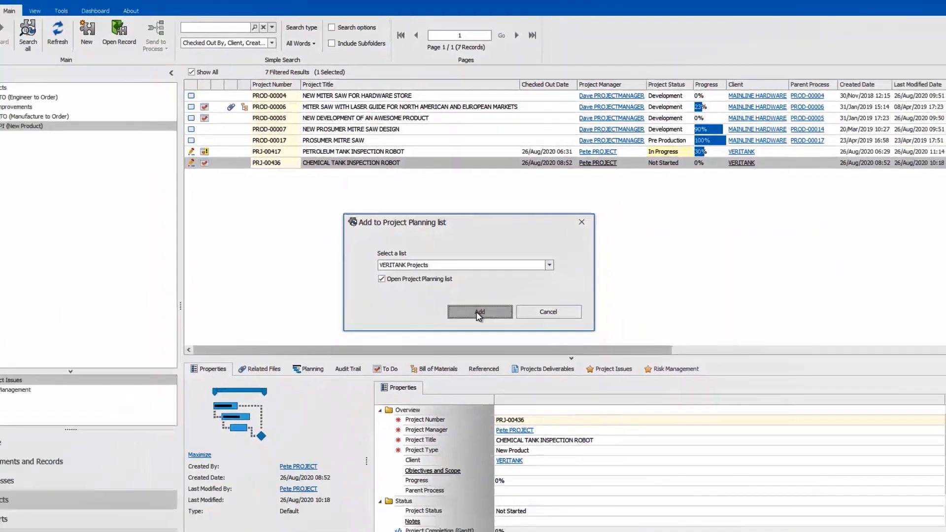
pyautogui.click(471, 338)
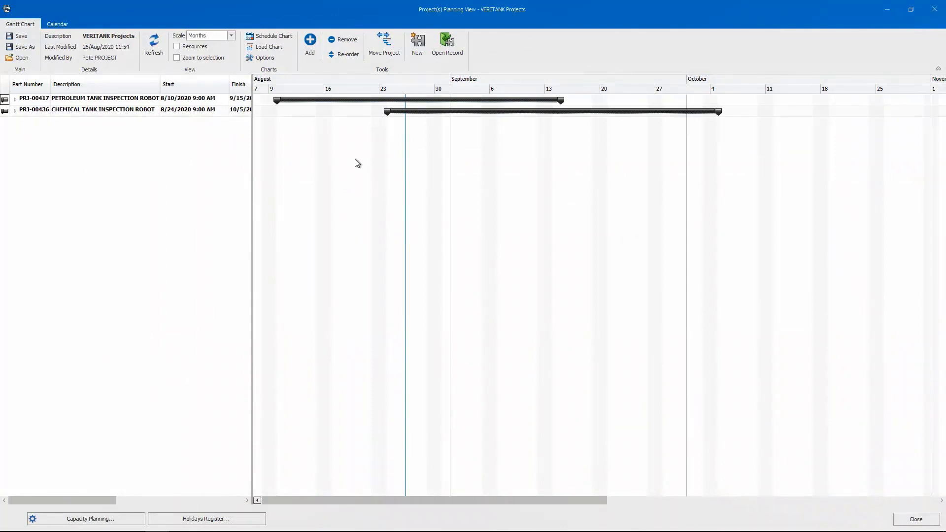
# Display the load chart and move the CHEMICAL TANK INSPECTION ROBOT project forward 15 days, including edited tasks
pyautogui.click(274, 47)
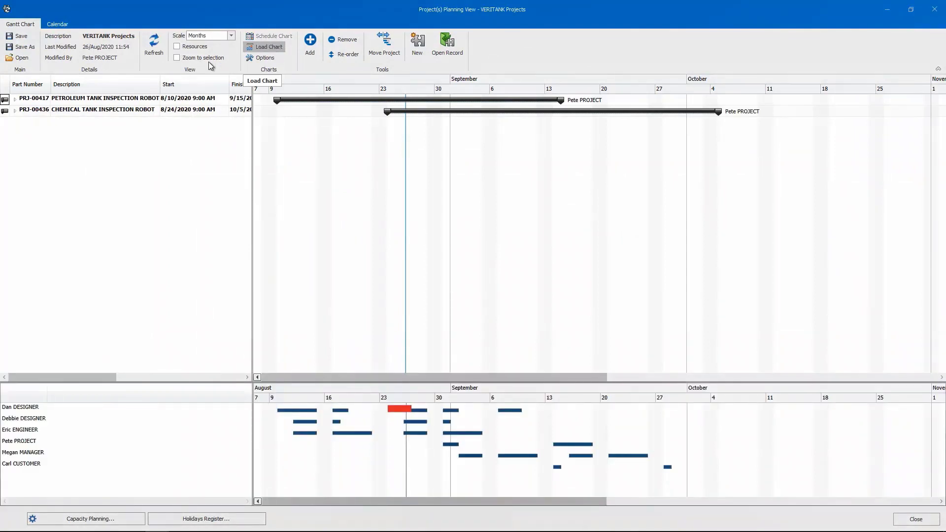
pyautogui.click(101, 109)
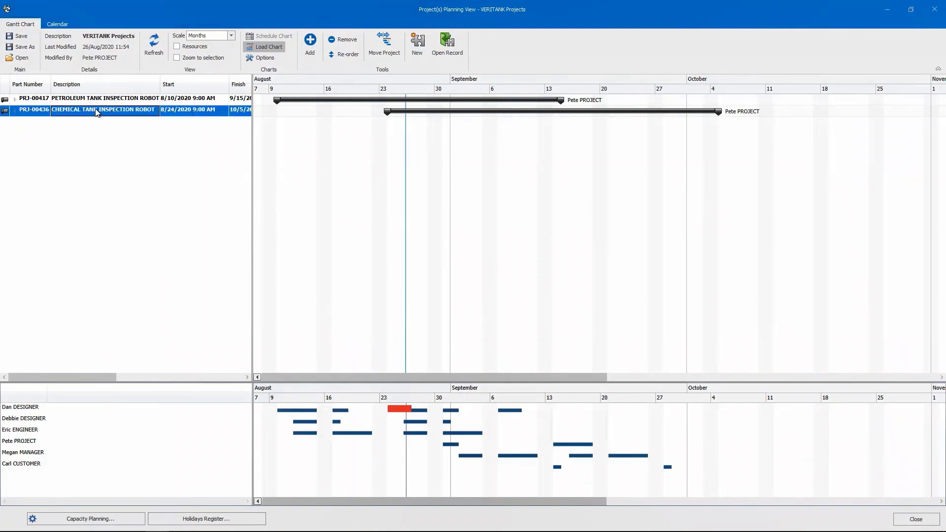
pyautogui.click(385, 53)
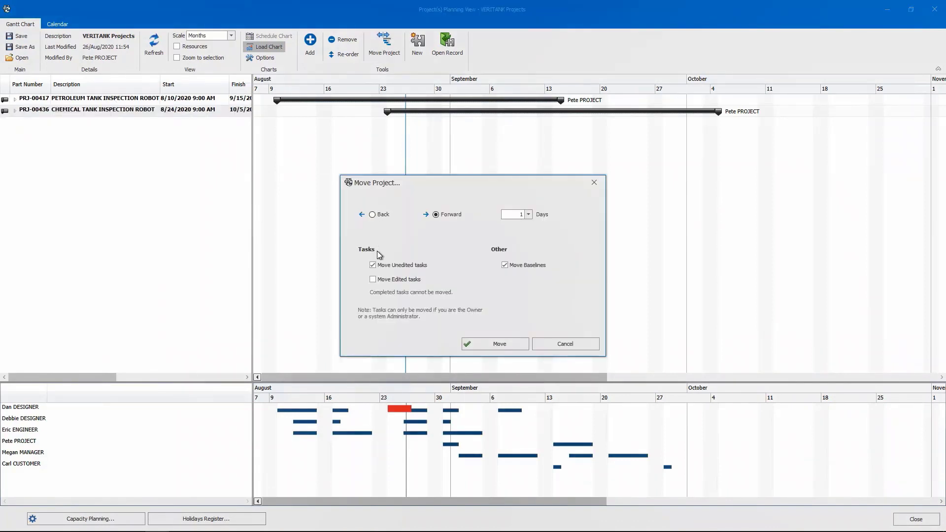
pyautogui.click(374, 280)
pyautogui.doubleClick(518, 214)
pyautogui.write('15')
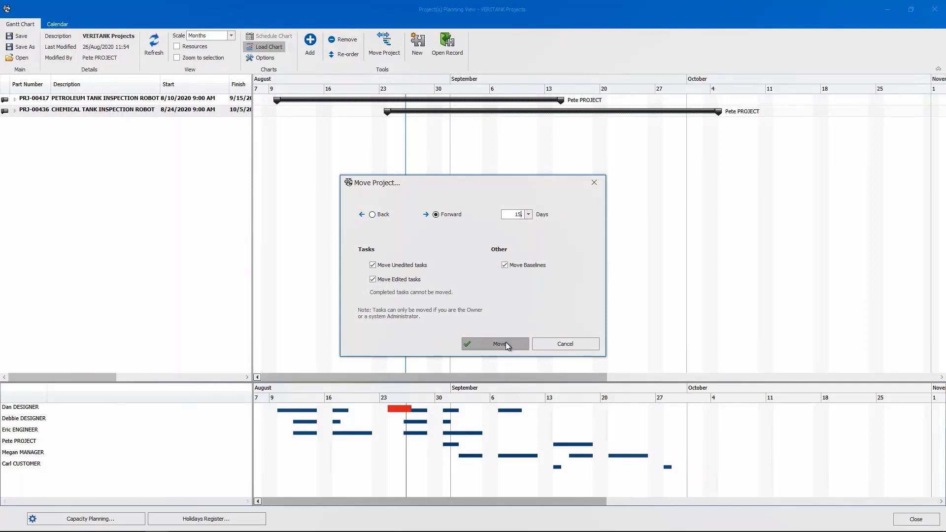
pyautogui.click(506, 342)
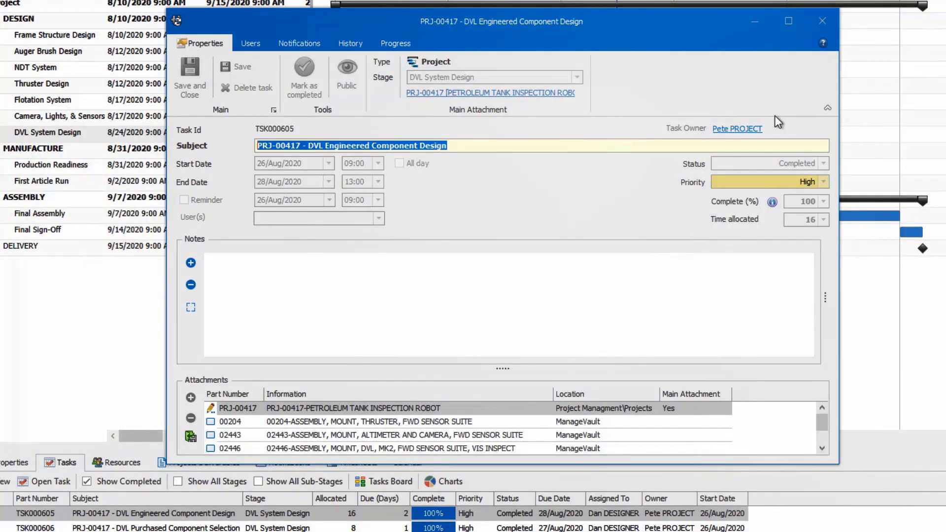
# Examine the DVL System Design stage's project deliverables and tasks, and review the task charts of project PRJ-00417
pyautogui.click(822, 20)
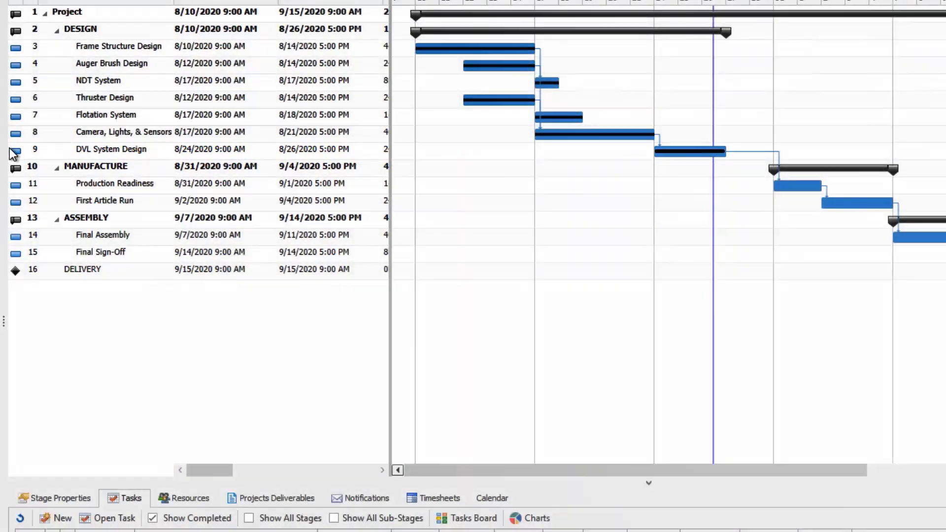
pyautogui.click(15, 150)
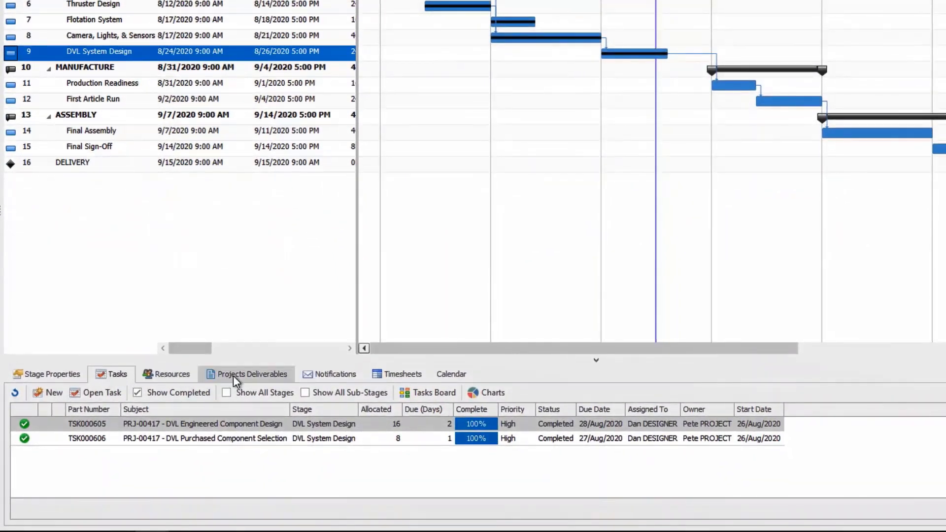
pyautogui.click(240, 413)
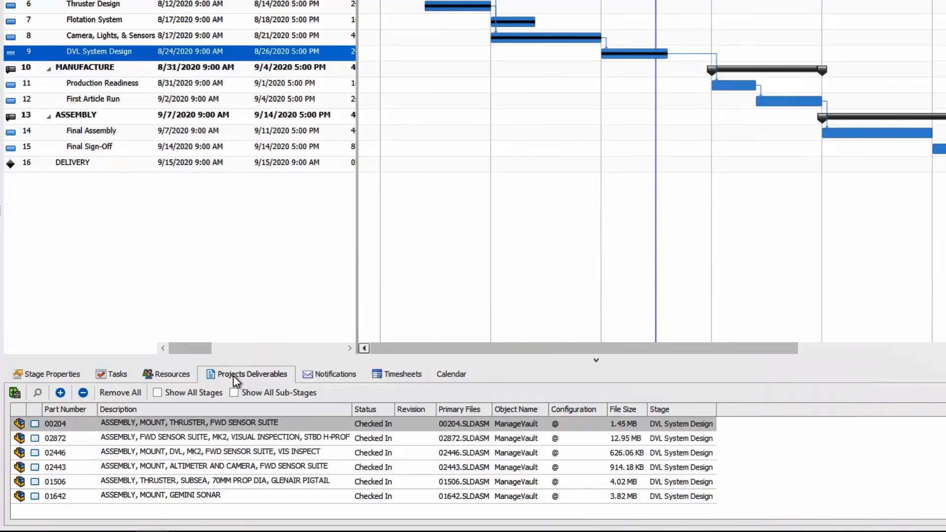
pyautogui.click(104, 377)
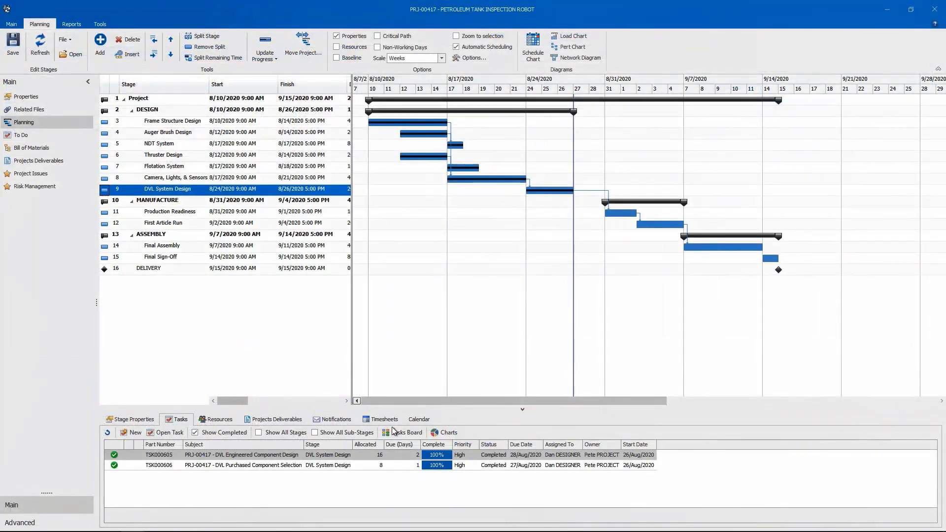
pyautogui.click(445, 437)
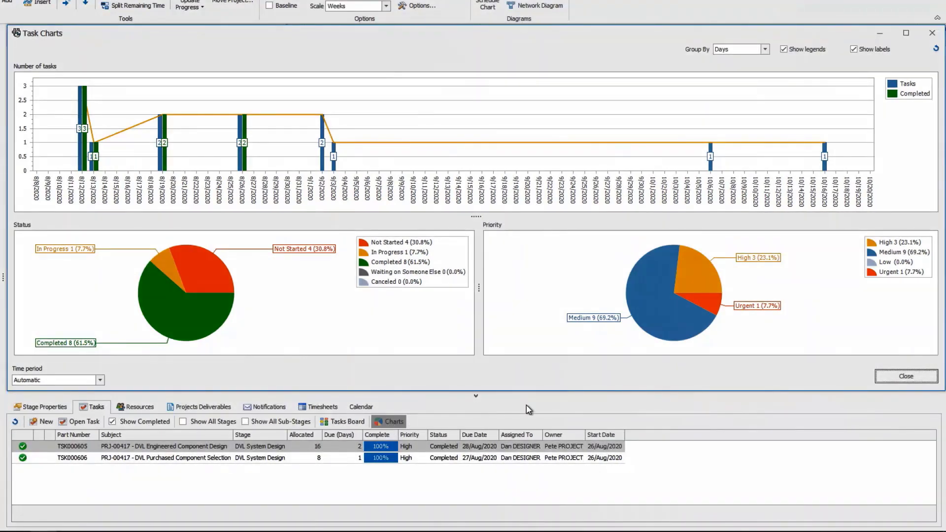
pyautogui.click(887, 376)
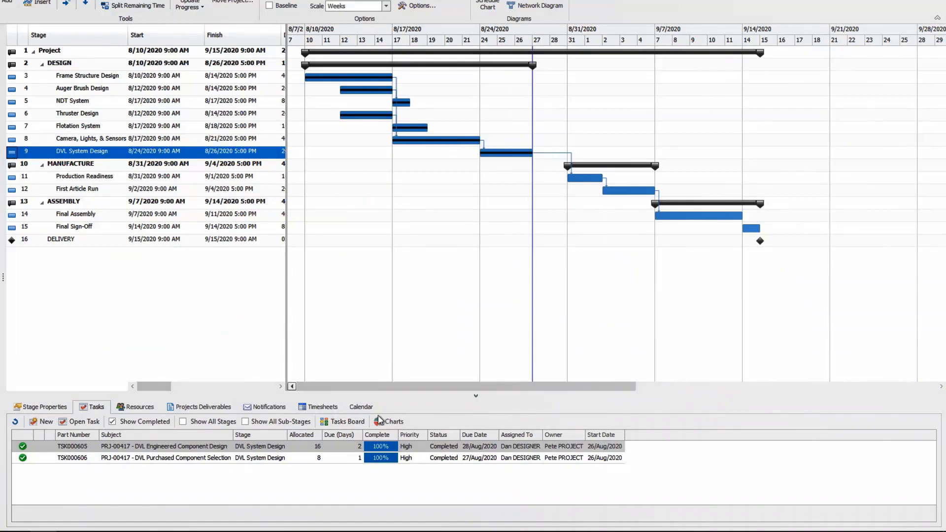
# Group the PRJ-00417 tasks board by Status (Kanban Board) and move the Supplier Part Quotes task to In Progress
pyautogui.click(329, 421)
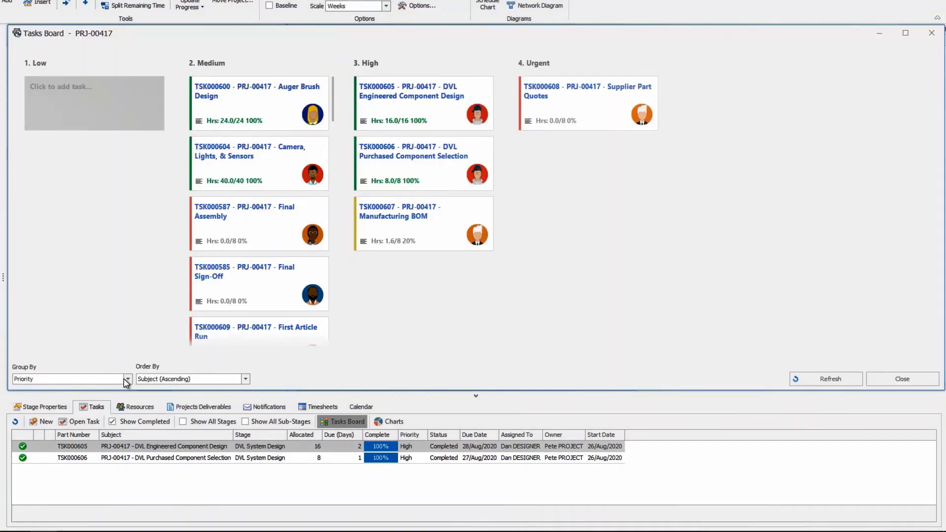
pyautogui.click(127, 379)
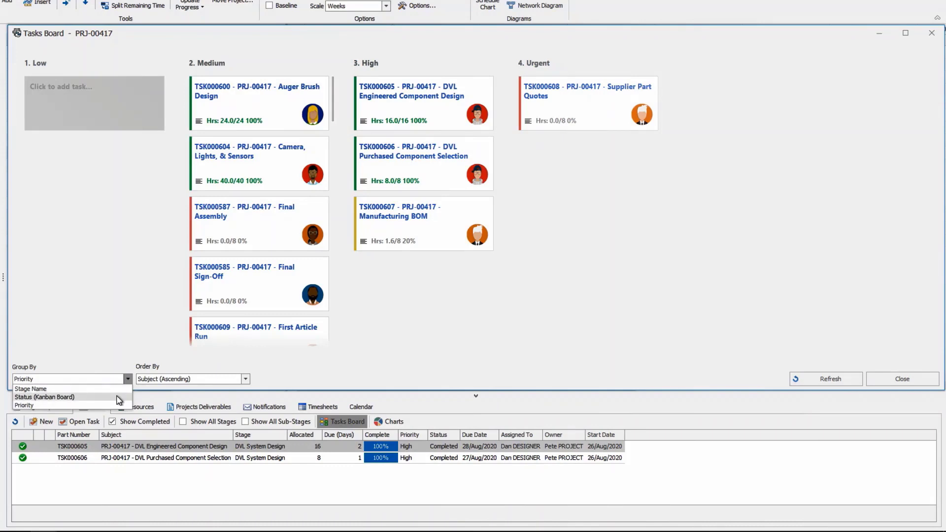
pyautogui.click(117, 397)
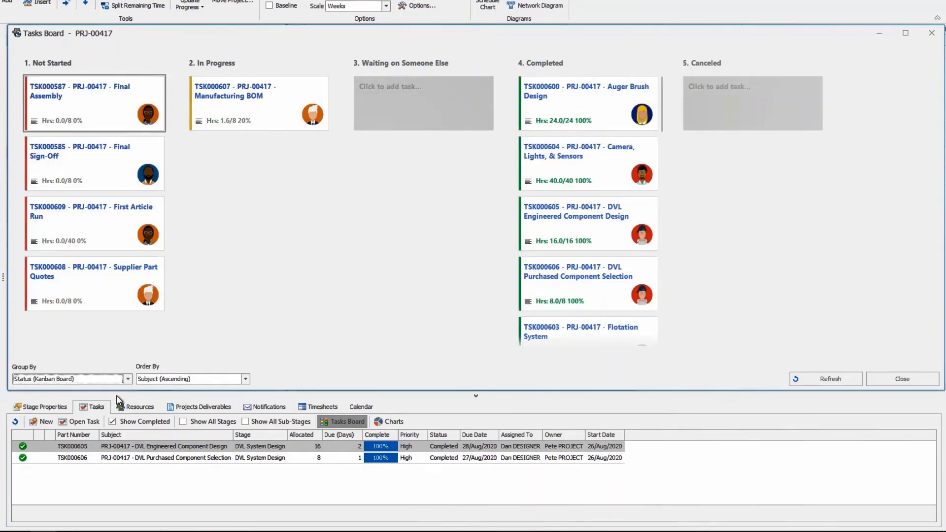
pyautogui.click(78, 291)
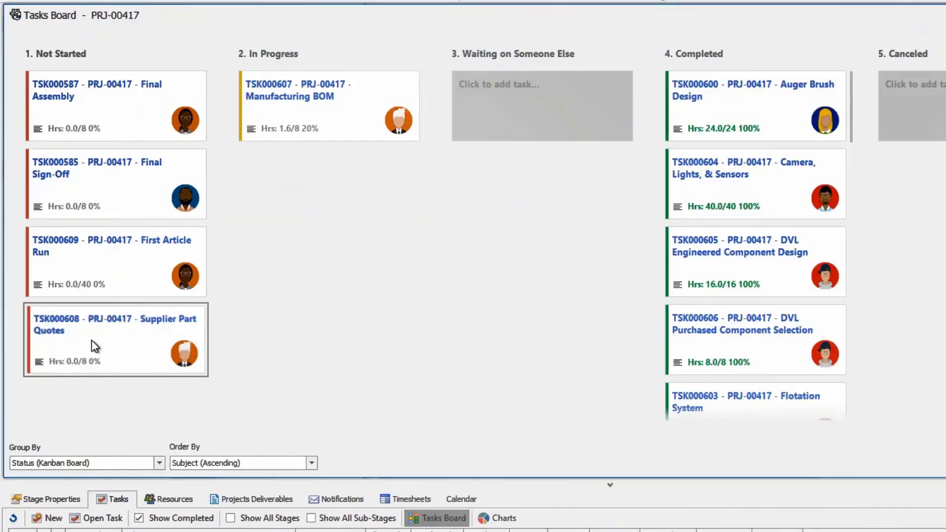
pyautogui.moveTo(95, 347); pyautogui.dragTo(328, 185)
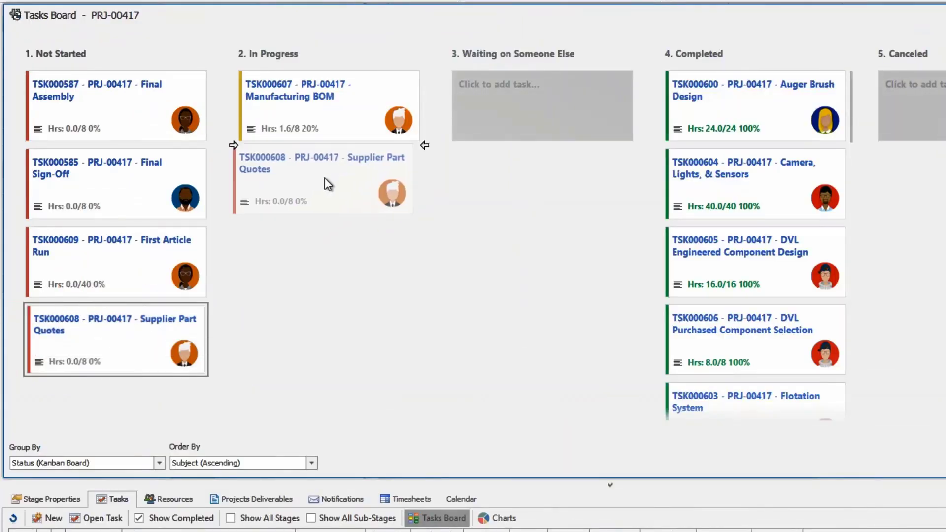